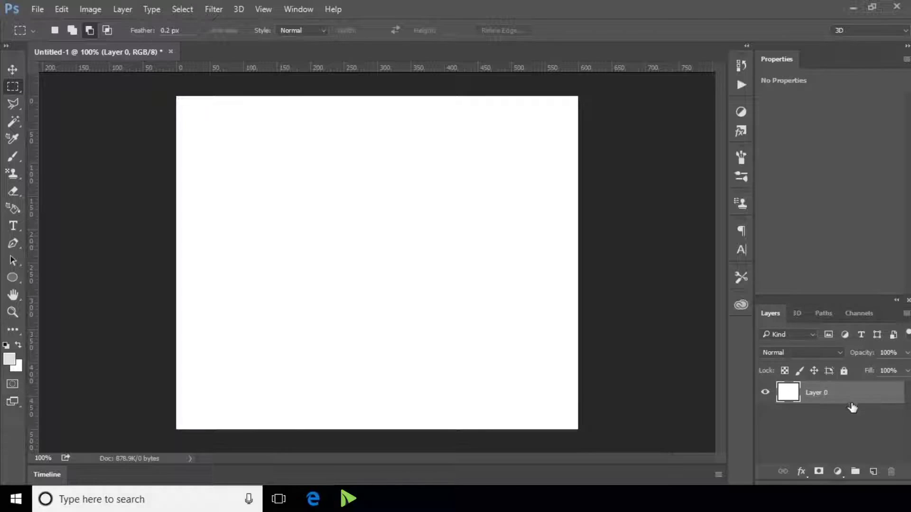
Duplicate Layer 0 within the same document and name the copy "pattern"
right_click(835, 395)
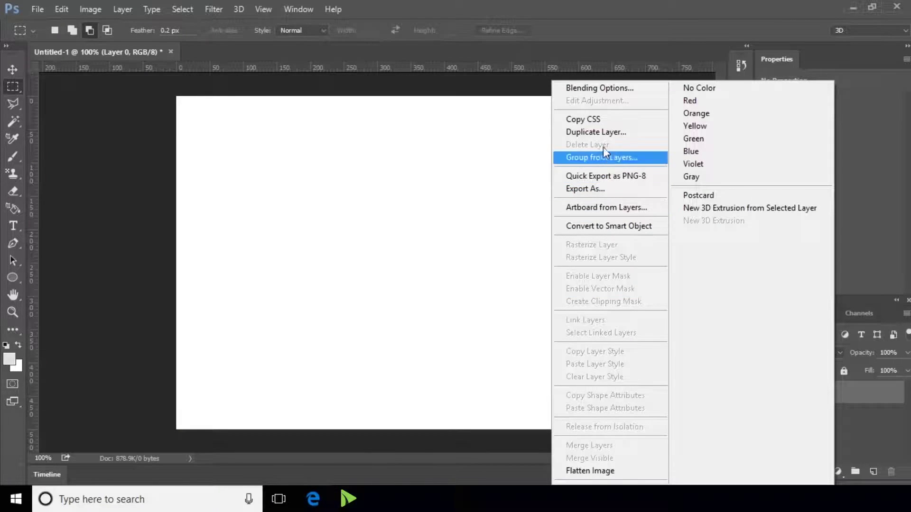
left_click(602, 134)
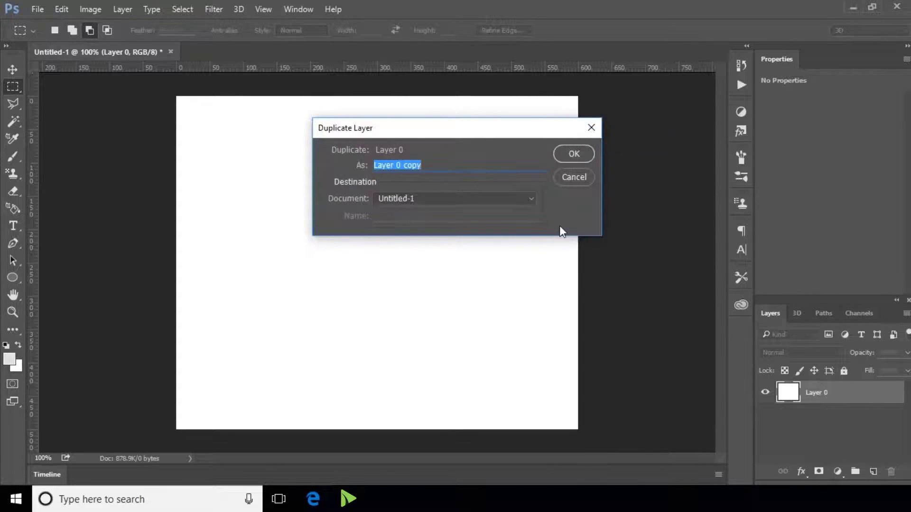
type("pattern")
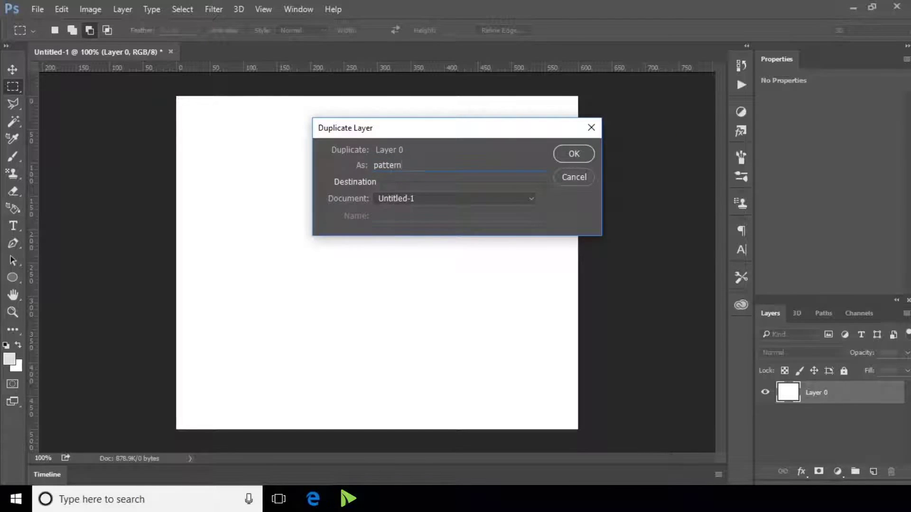
key("Return")
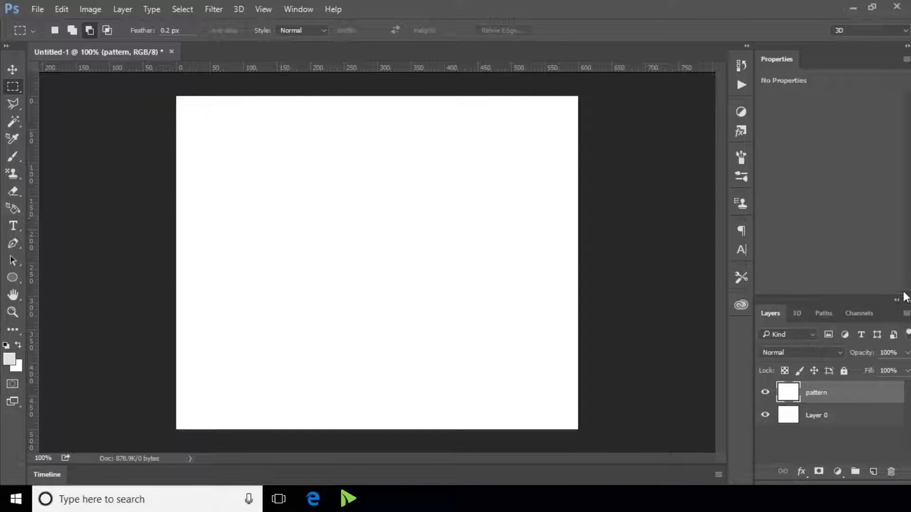
Add a Pattern Overlay style to the pattern layer and load green_metal_pattern.pat into the pattern presets
left_click(801, 470)
left_click(830, 430)
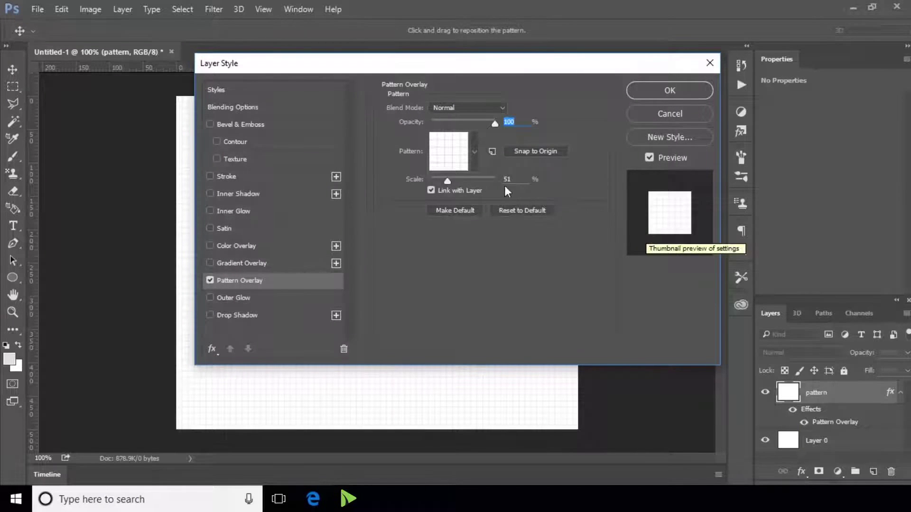
left_click(474, 151)
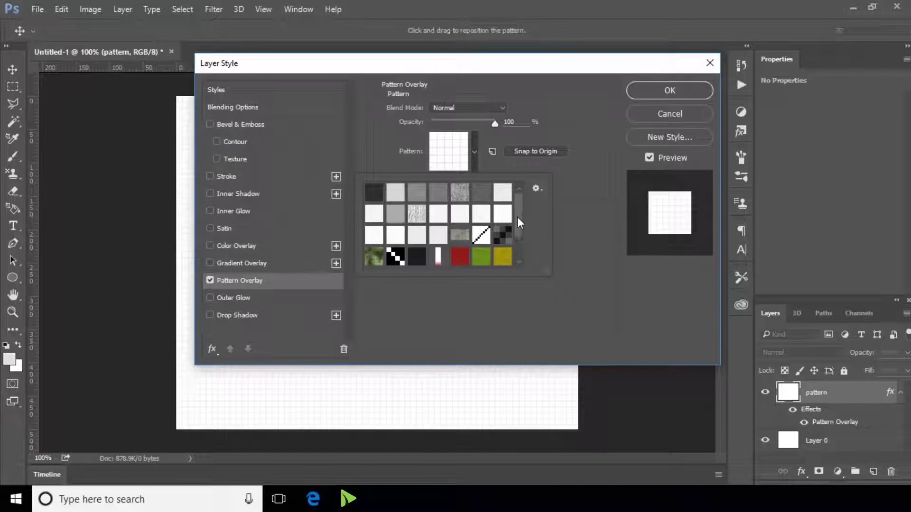
left_click_drag(517, 218, 522, 240)
left_click(535, 189)
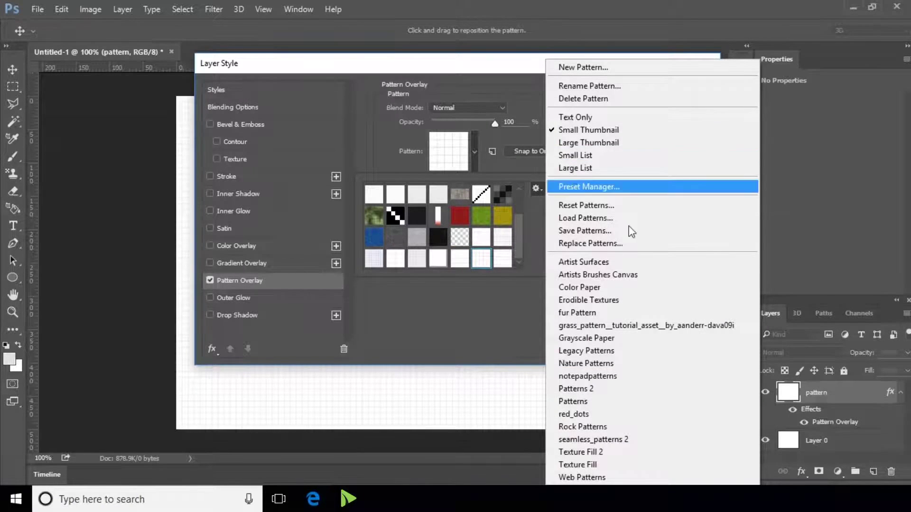
left_click(609, 219)
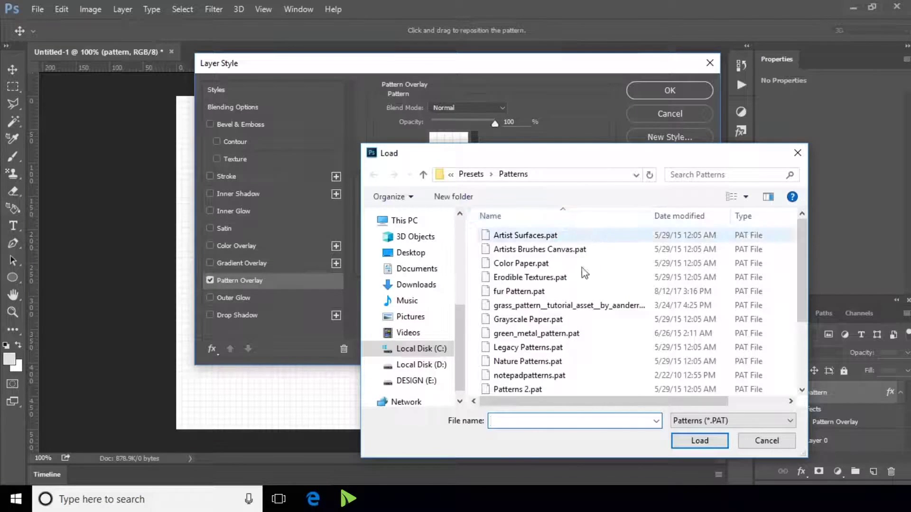
left_click(561, 336)
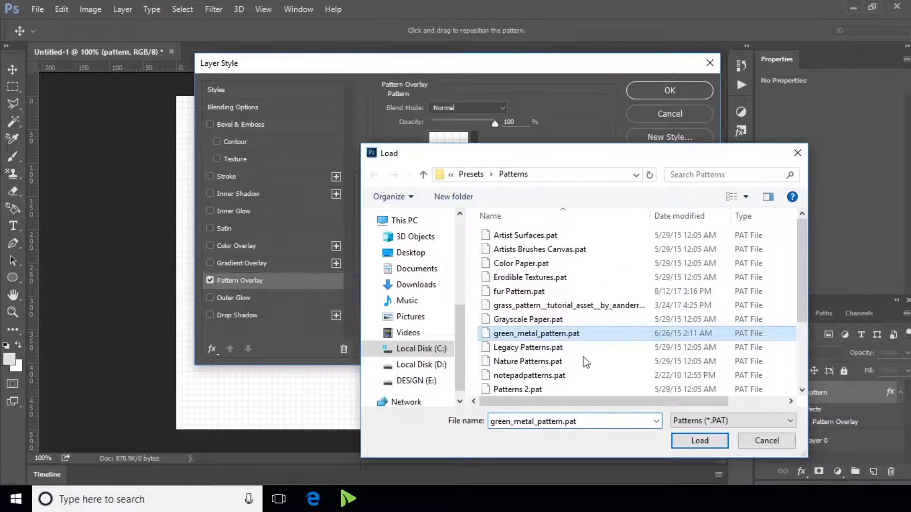
left_click(700, 441)
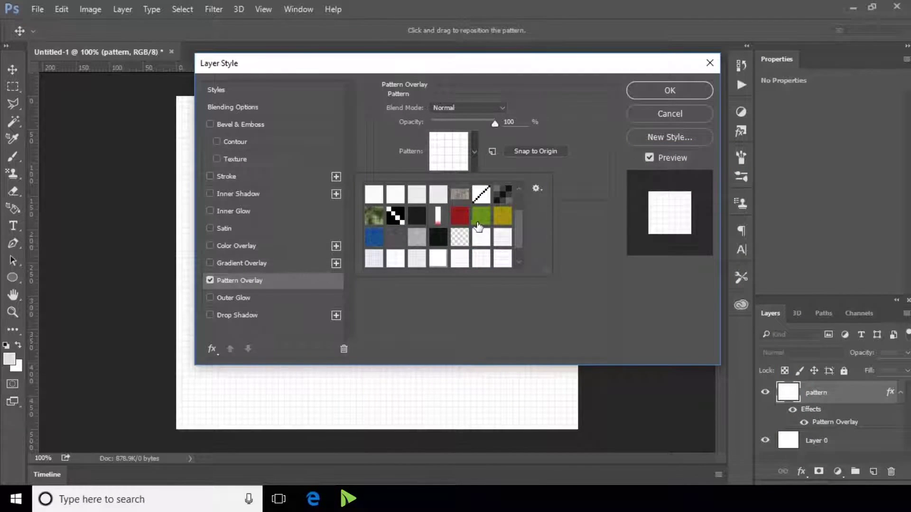
Apply the newly loaded green metal pattern to the overlay and set its scale to 50%
scroll(479, 220, "down", 1)
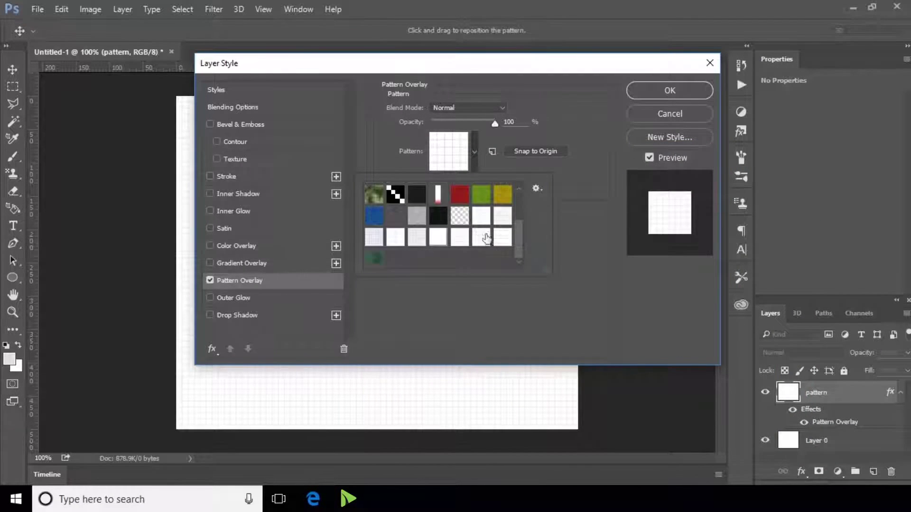
left_click(374, 260)
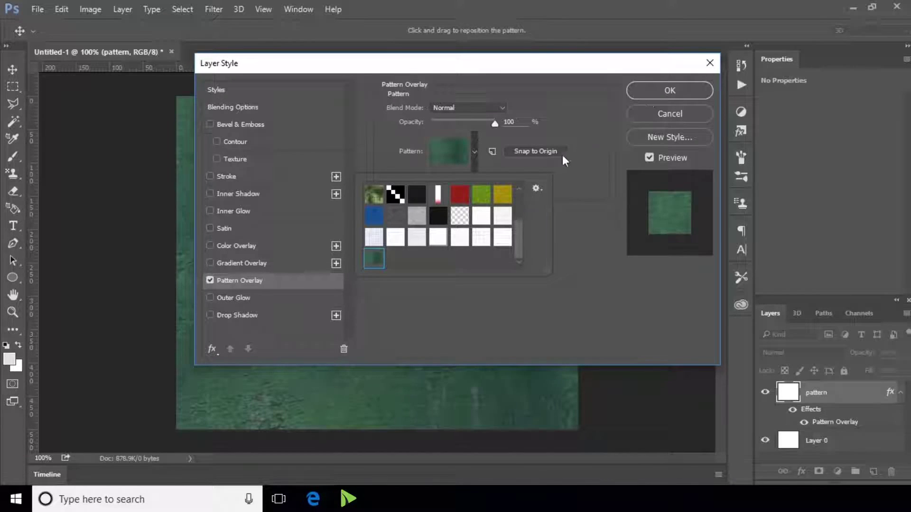
left_click(574, 128)
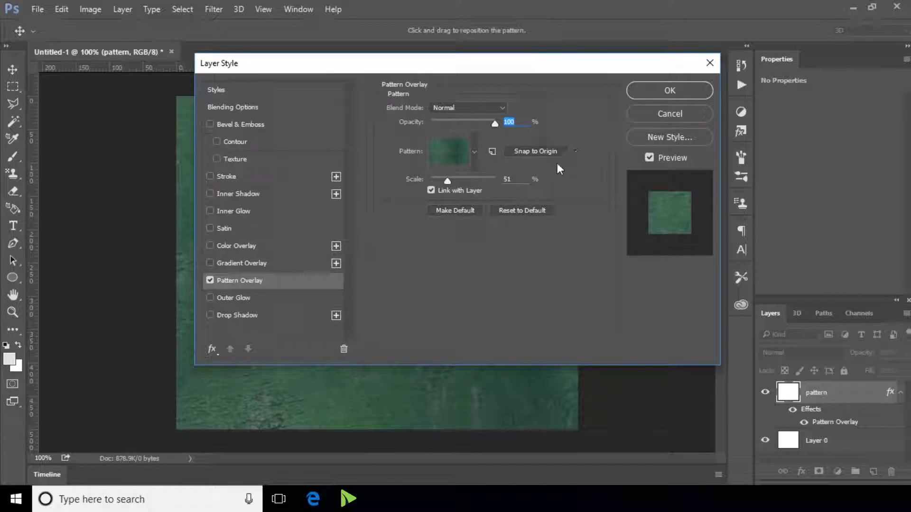
left_click_drag(520, 178, 495, 178)
type("50")
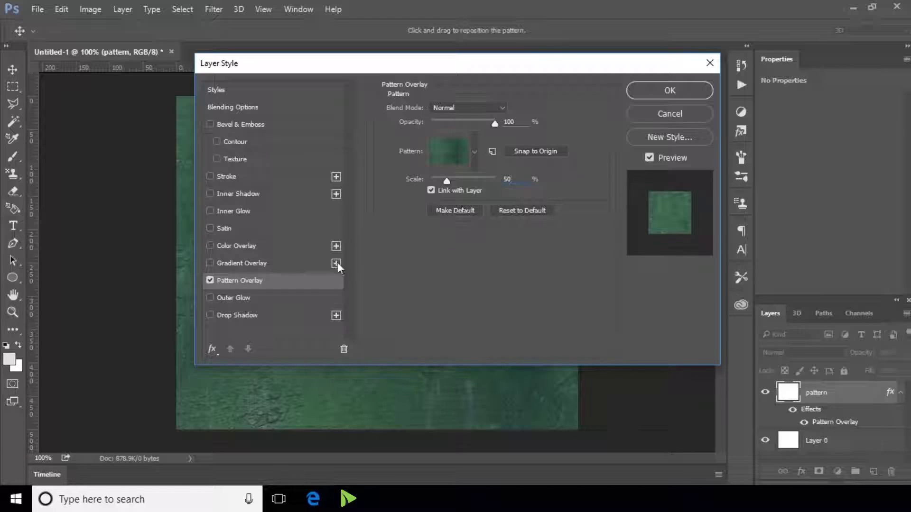
Enable an Inner Shadow on the pattern layer with Overlay blend mode and colour 0e323b
left_click(246, 195)
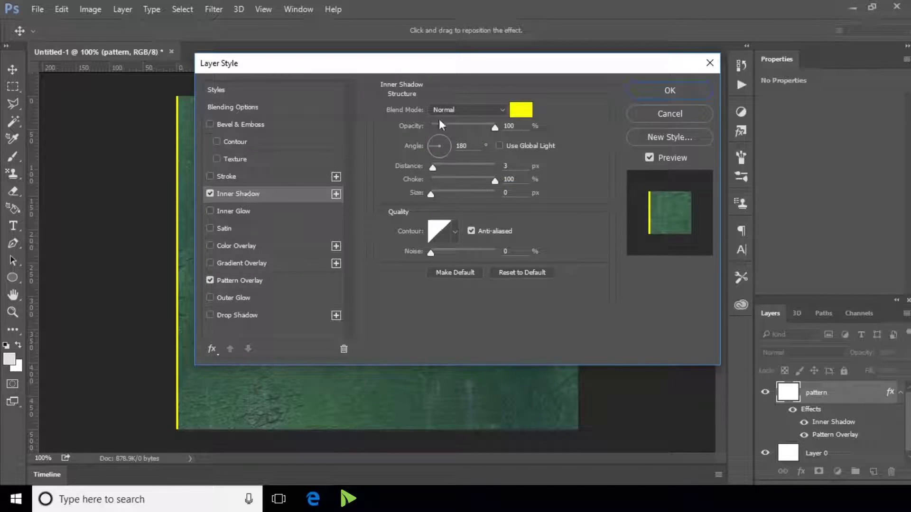
left_click(453, 110)
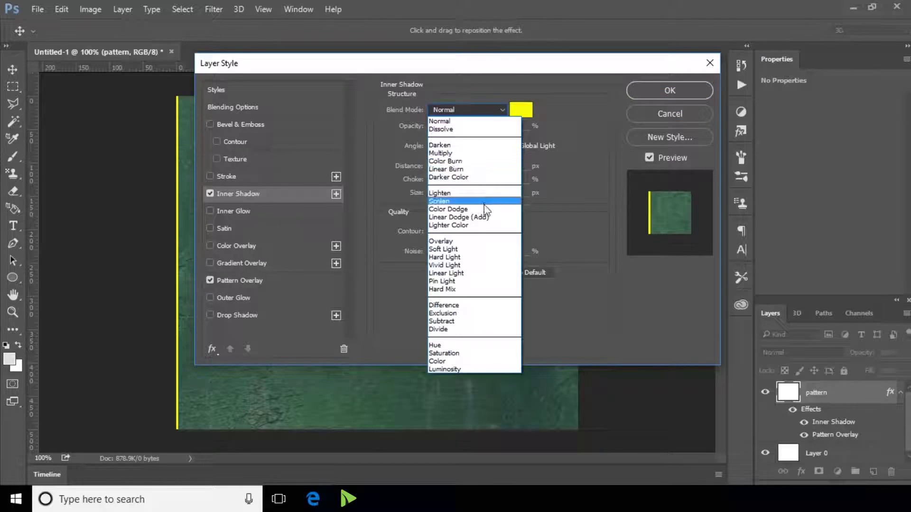
left_click(473, 243)
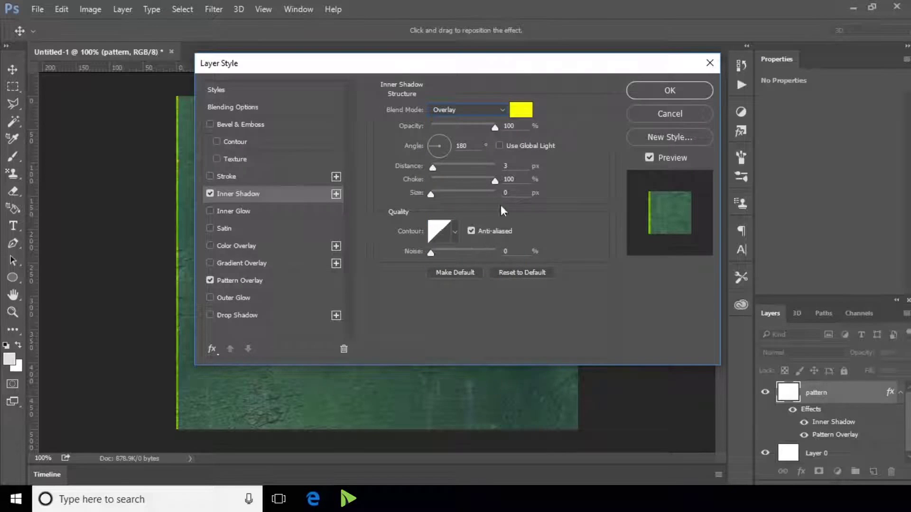
left_click(520, 110)
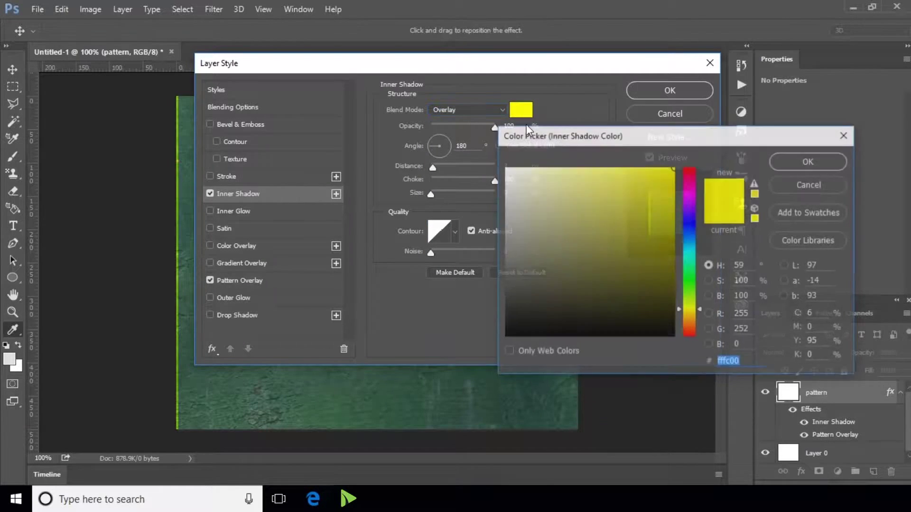
type("0e323b")
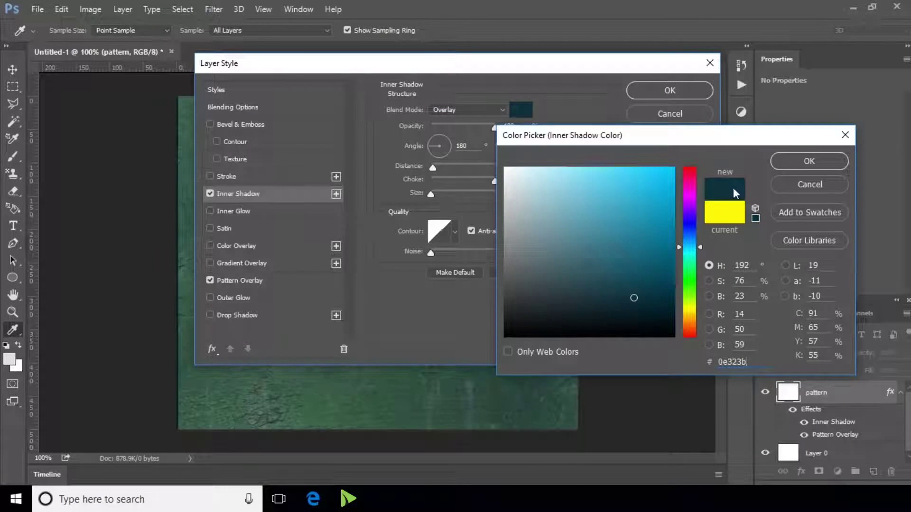
left_click(795, 158)
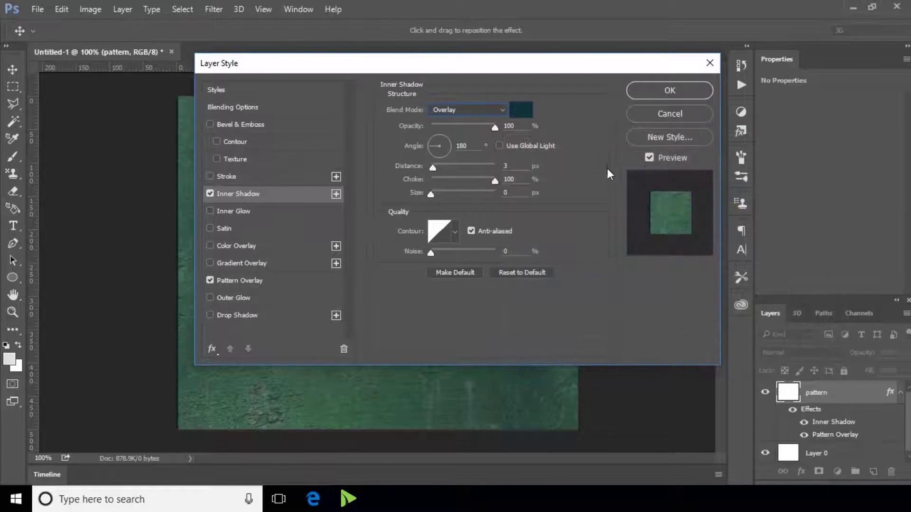
Set the inner shadow's angle to 120°, distance to 0 px, choke to 40% and size to 161 px
left_click(525, 128)
left_click_drag(471, 147, 444, 145)
type("120")
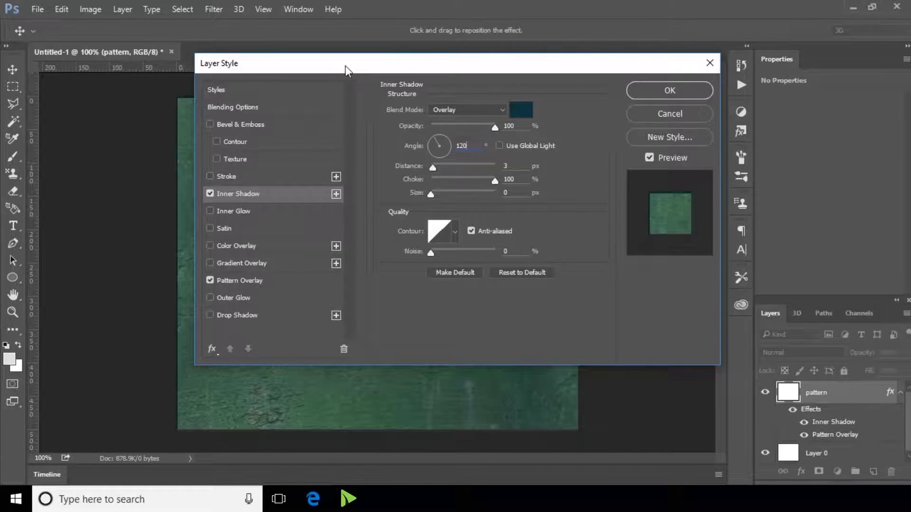
left_click_drag(347, 70, 425, 102)
left_click_drag(506, 122, 556, 112)
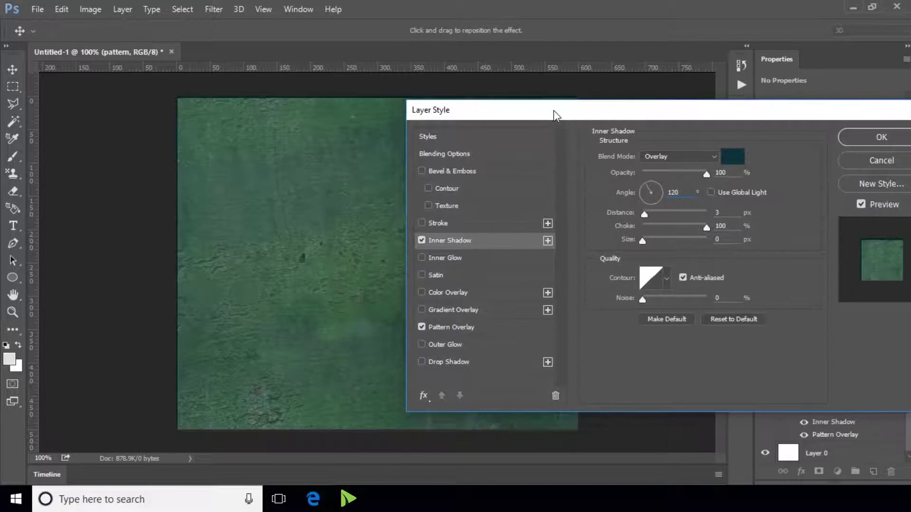
left_click_drag(646, 215, 631, 215)
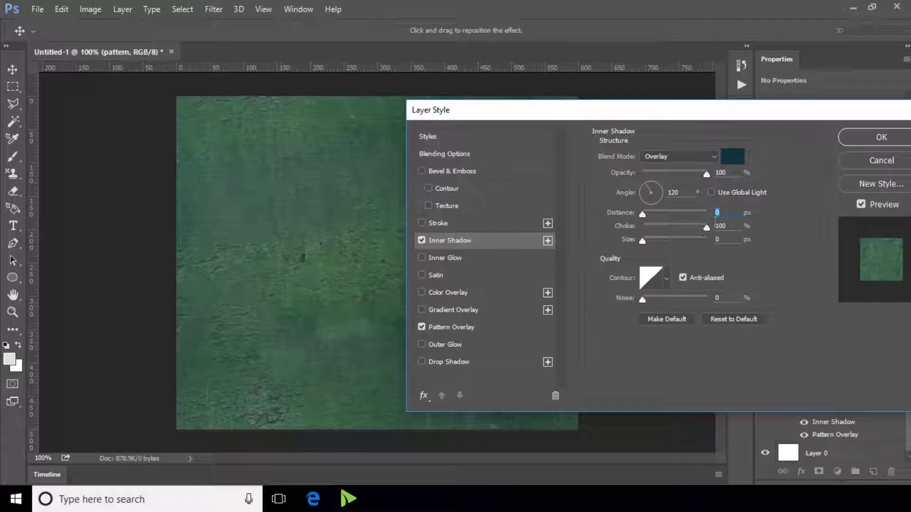
left_click_drag(668, 229, 667, 229)
left_click_drag(642, 242, 686, 243)
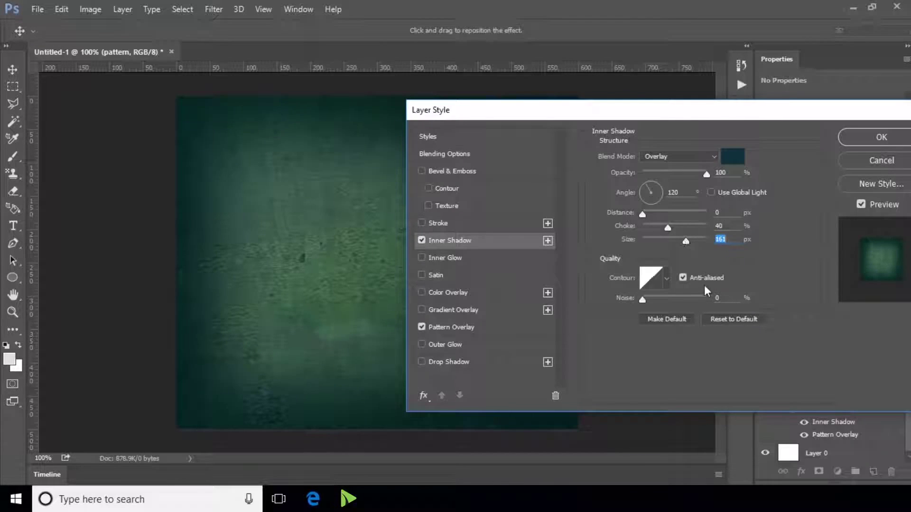
Enable Bevel & Emboss using the Inner Bevel style, Smooth technique and a depth of 200%
left_click(453, 171)
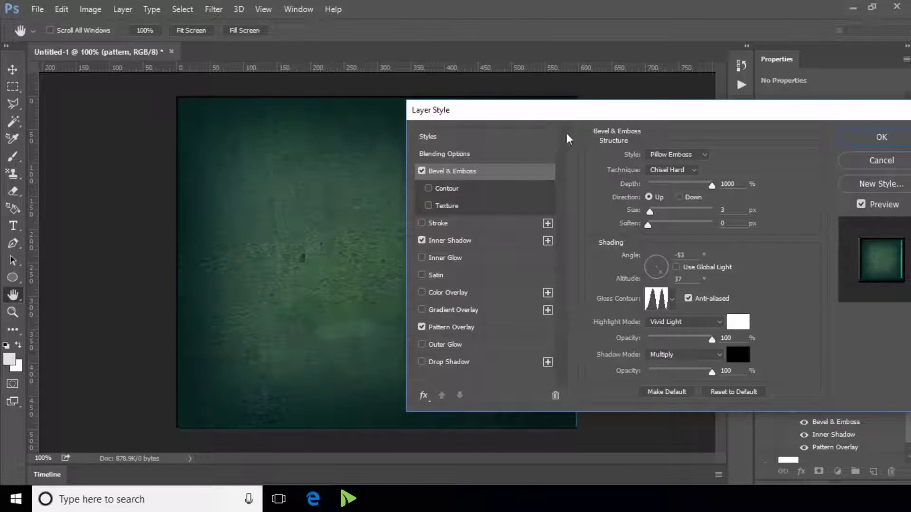
left_click(668, 154)
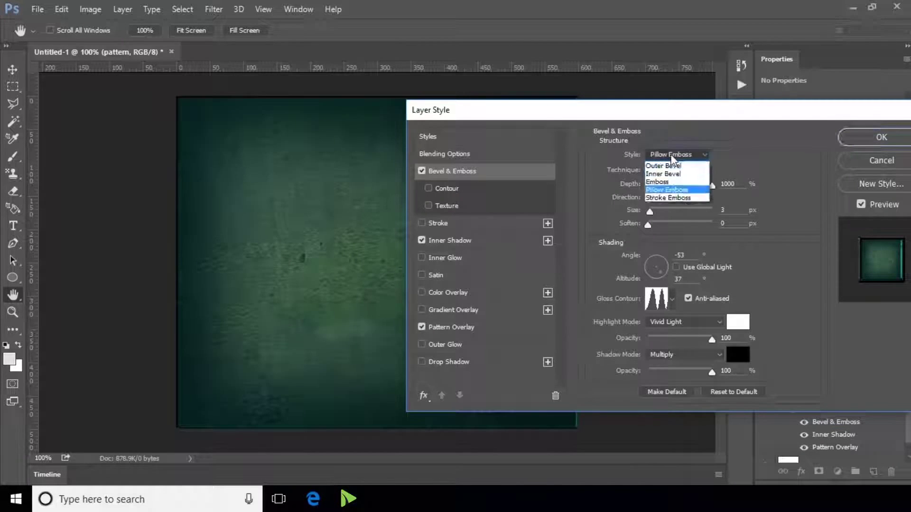
left_click(679, 170)
left_click(676, 170)
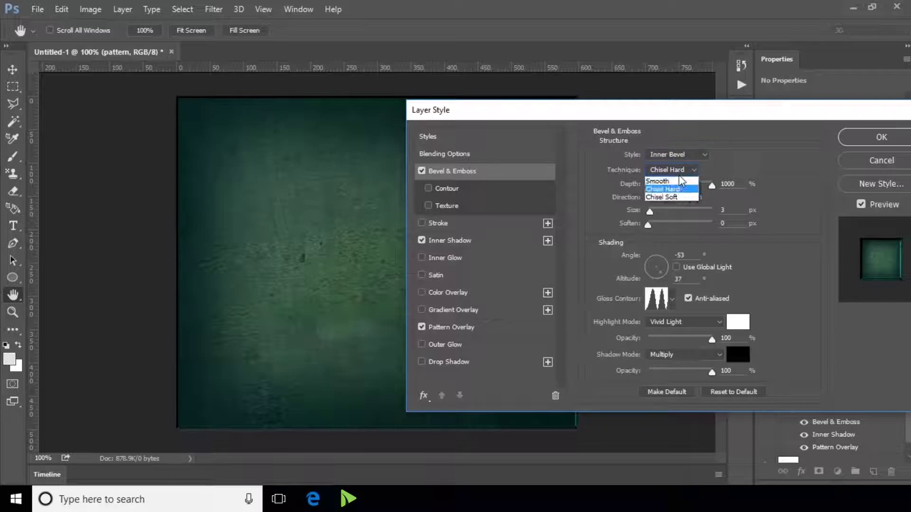
left_click(673, 181)
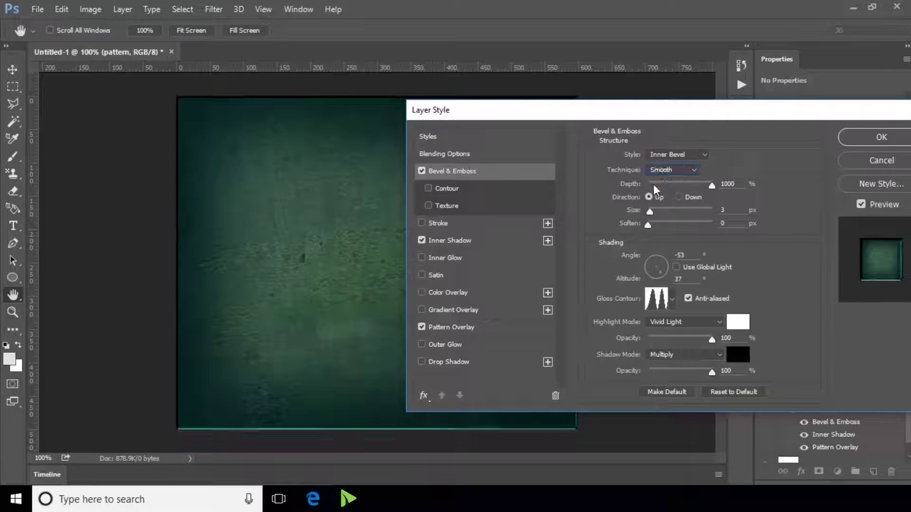
left_click_drag(738, 182, 698, 182)
type("200")
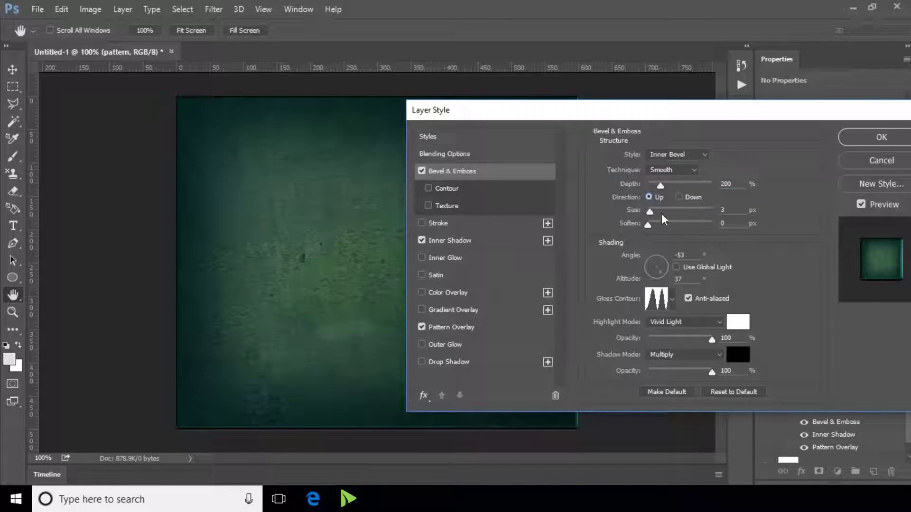
Set the bevel's size to 250 px, with a shading angle of 90° and an altitude of 0°
left_click_drag(653, 212, 702, 214)
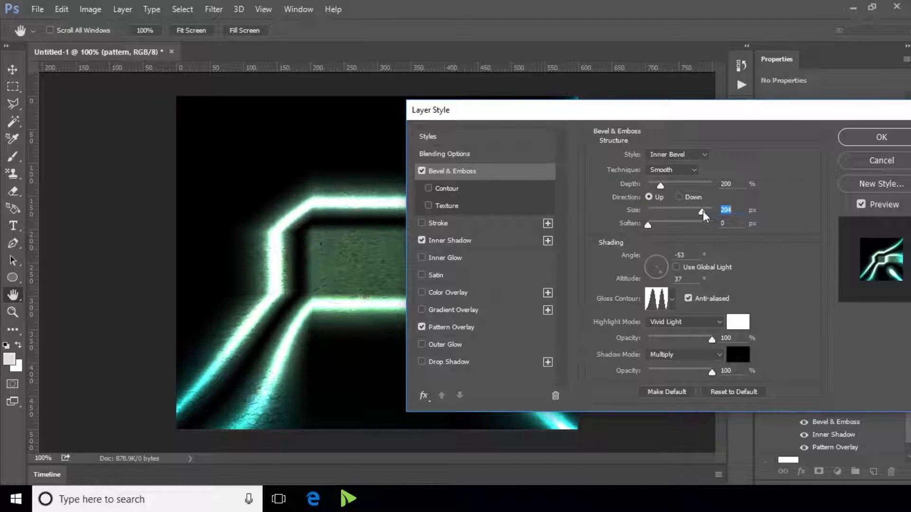
left_click_drag(717, 215, 723, 217)
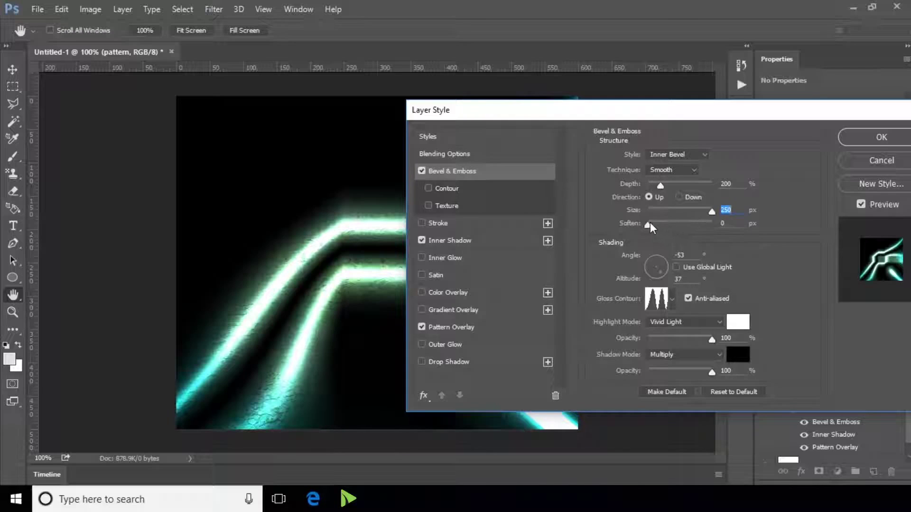
double_click(683, 256)
type("90")
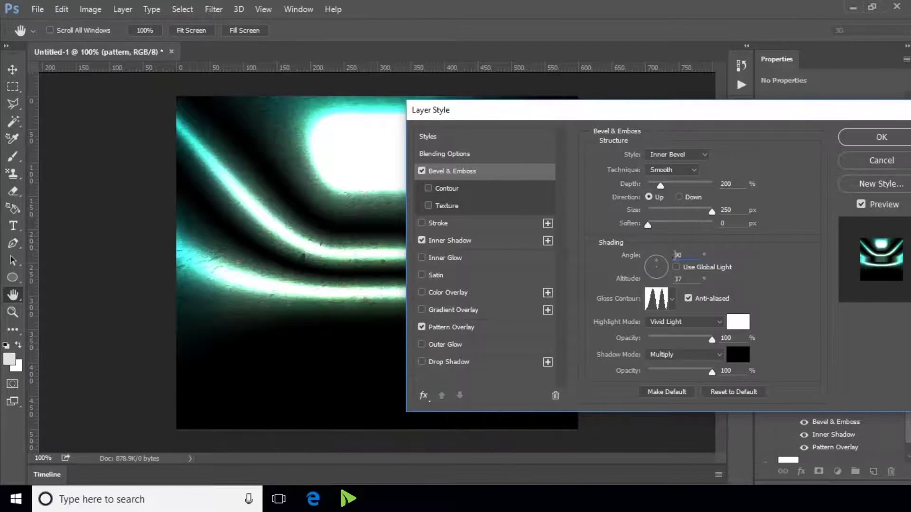
double_click(687, 279)
type("0")
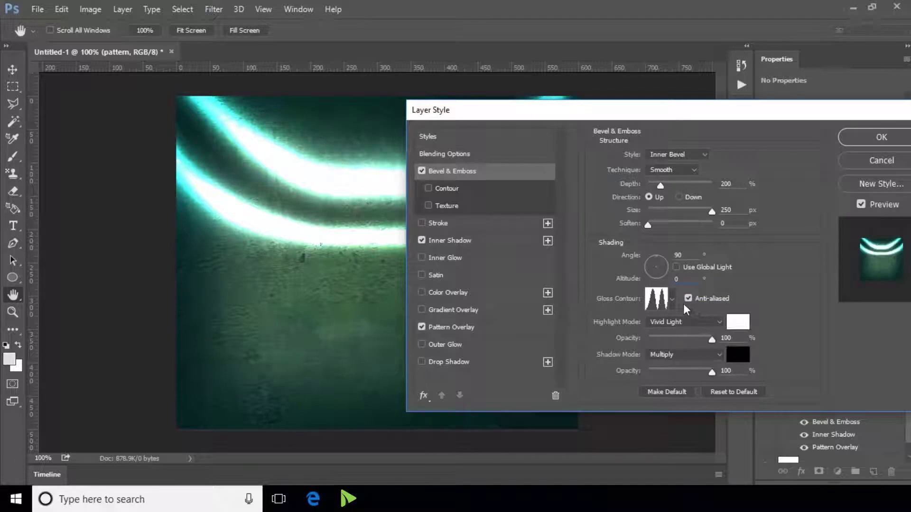
Set the bevel's highlight colour to e59804 and its shadow colour to 333333
left_click(739, 324)
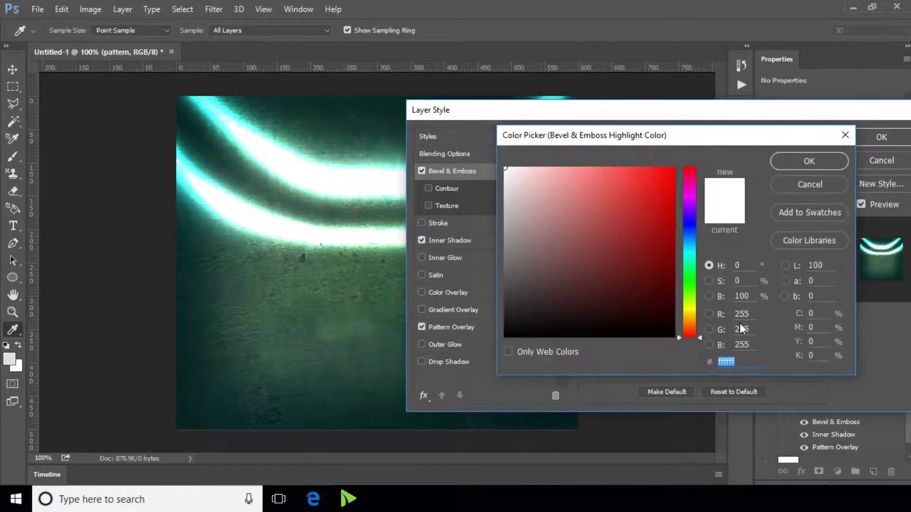
type("e598")
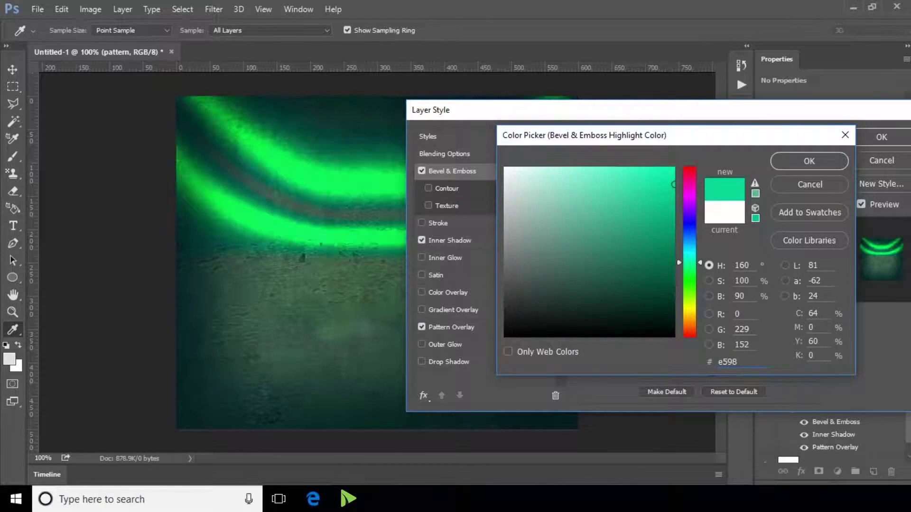
type("04")
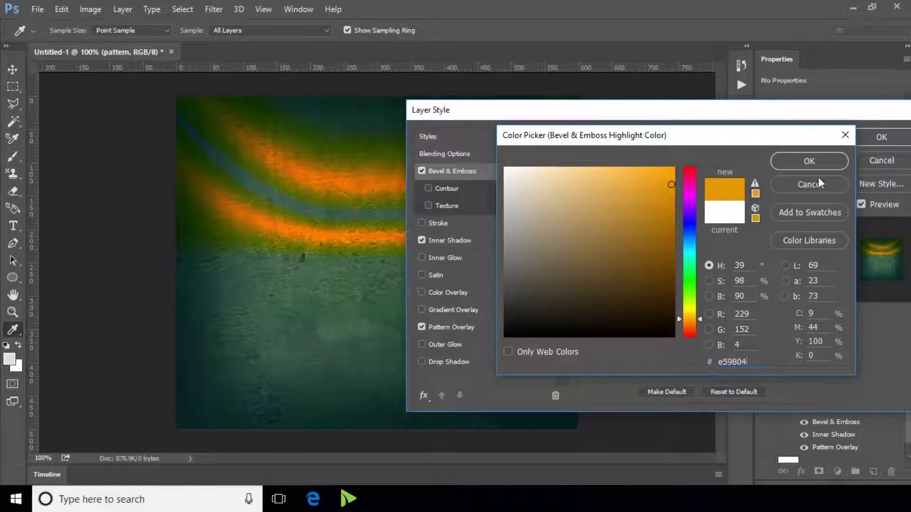
left_click(807, 163)
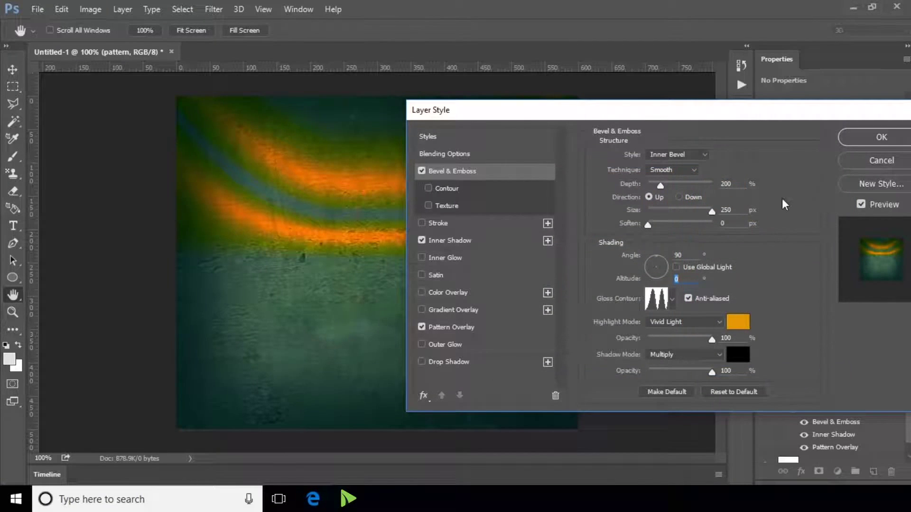
left_click(727, 355)
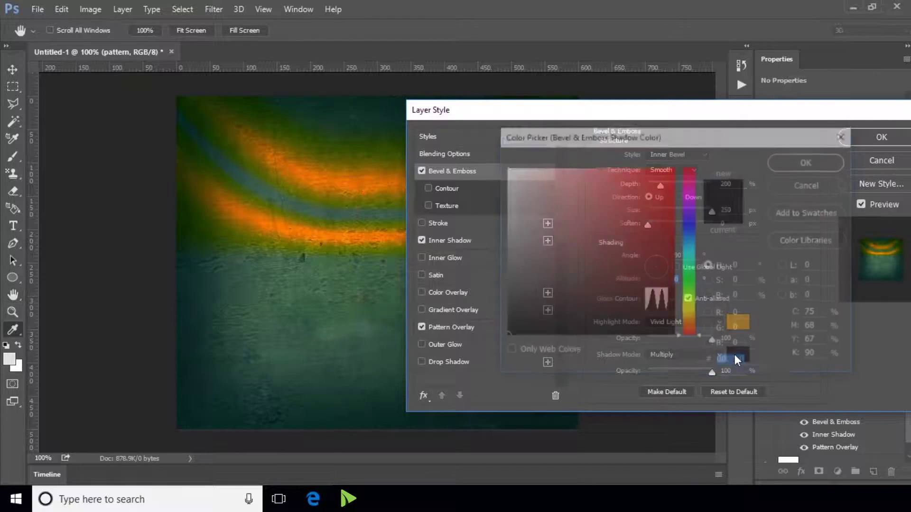
type("333333")
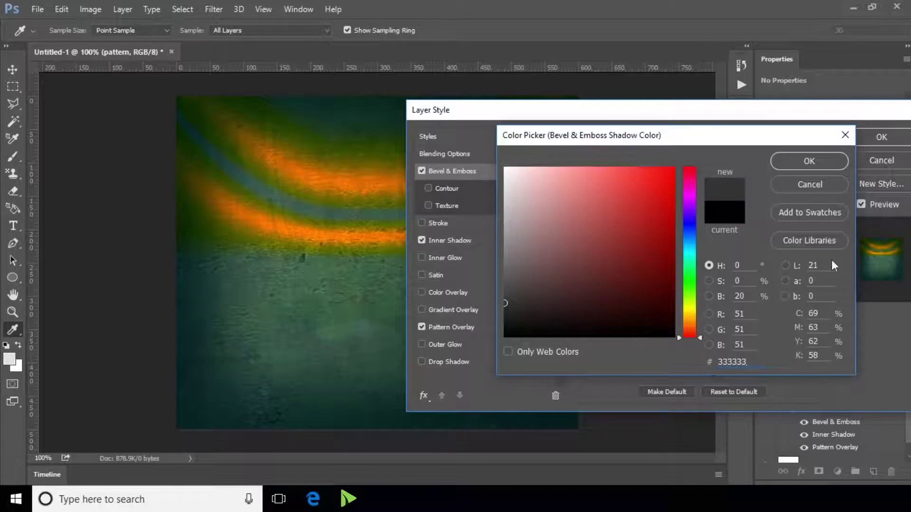
left_click(808, 162)
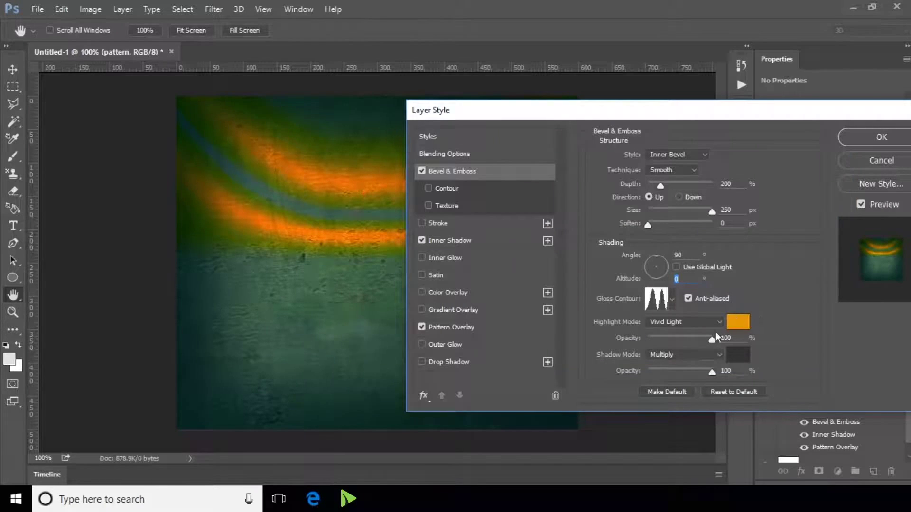
Set the bevel highlight to Color Dodge at 79% opacity and the bevel shadow to Color Burn at 11% opacity
left_click_drag(714, 374, 656, 379)
left_click_drag(711, 340, 704, 341)
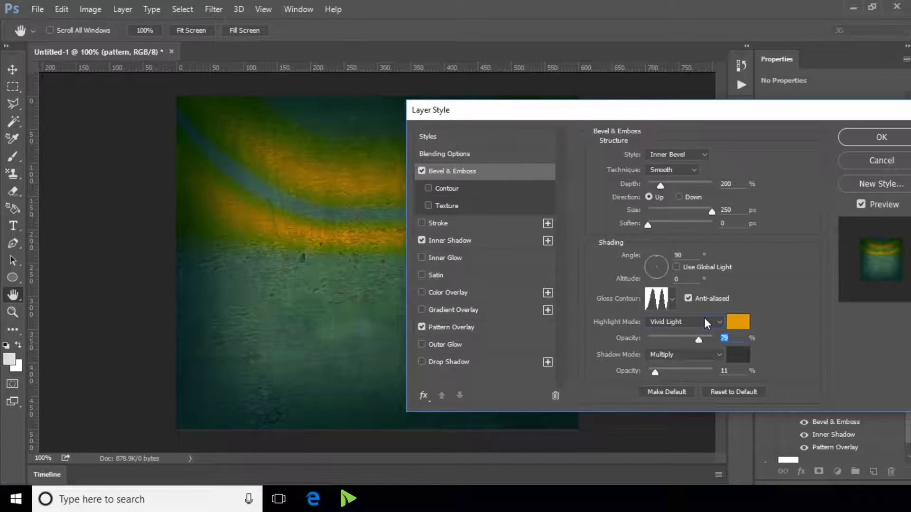
left_click(704, 317)
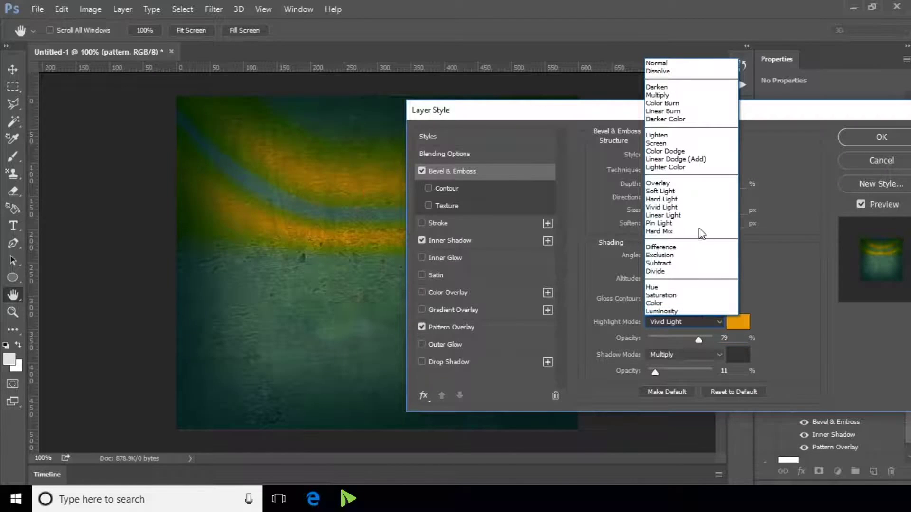
left_click(684, 151)
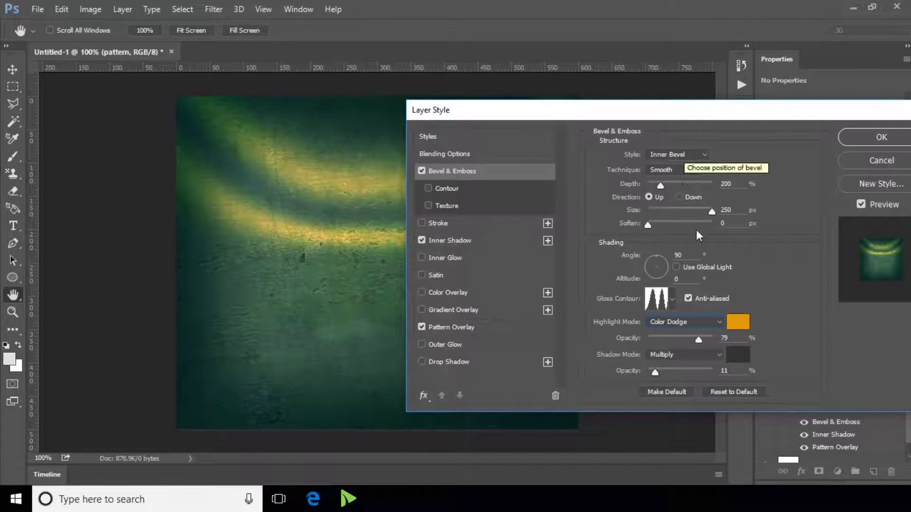
left_click(700, 356)
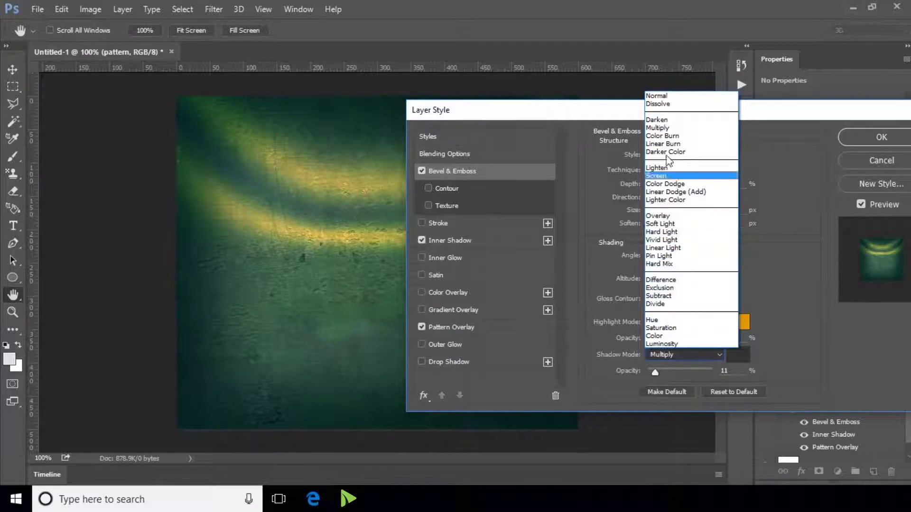
left_click(672, 137)
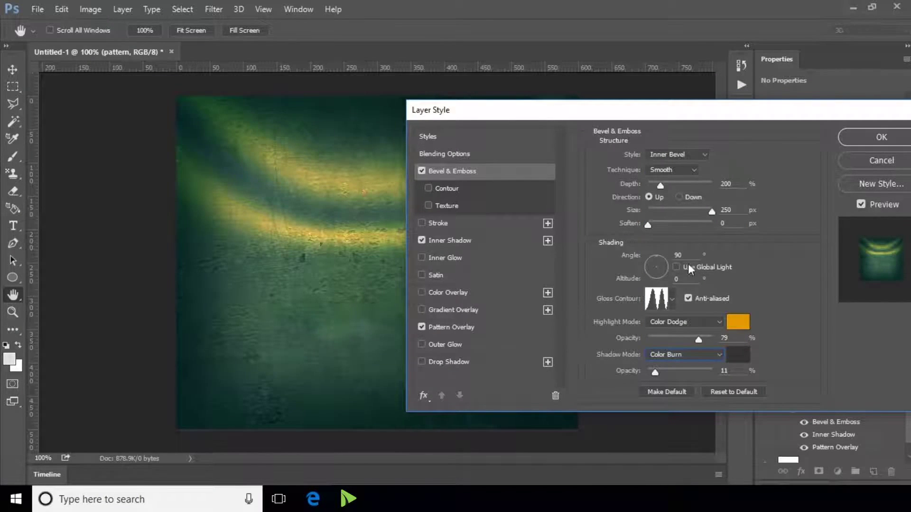
Simplify the bevel's Ring - Double gloss contour by removing its extra points and moving the remaining upper point to the curve's middle
left_click(660, 303)
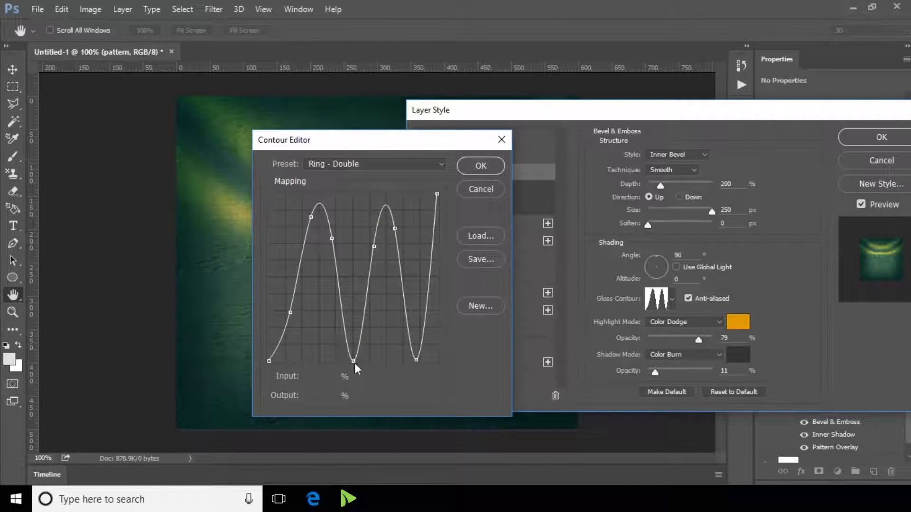
left_click_drag(353, 361, 339, 178)
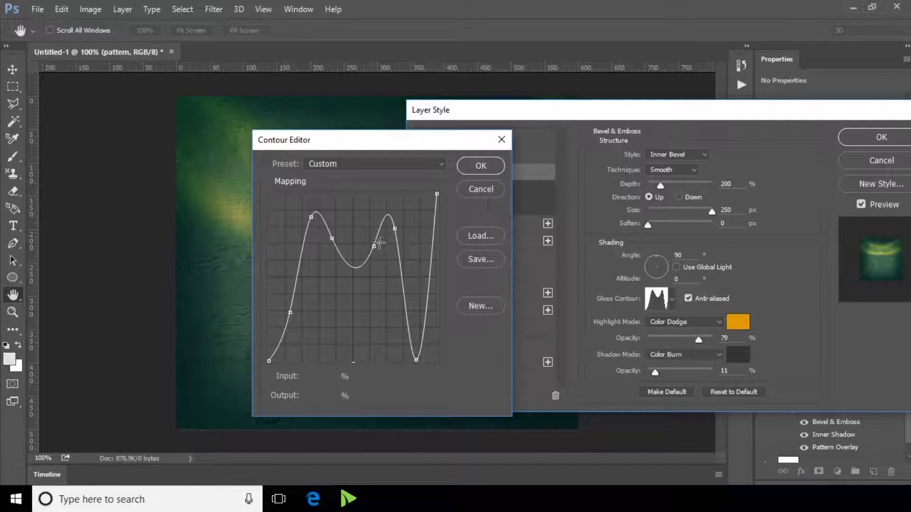
left_click_drag(376, 247, 375, 192)
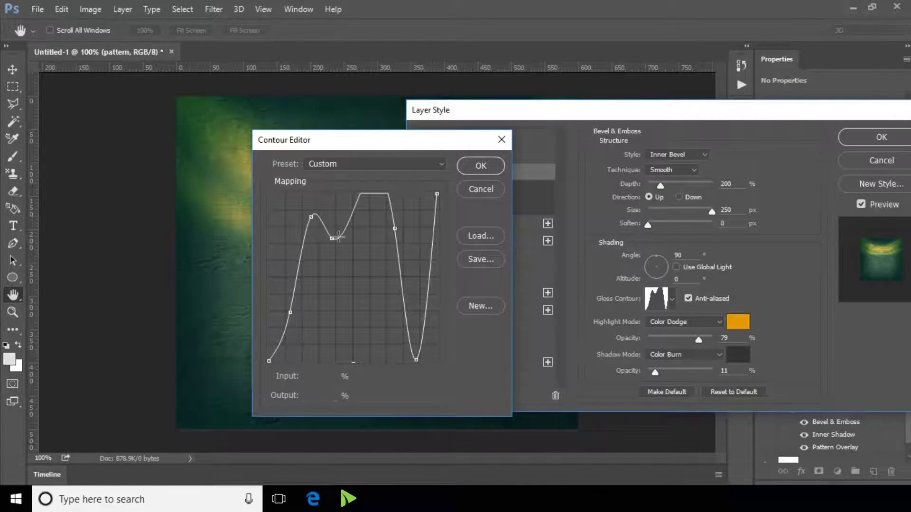
left_click_drag(331, 240, 362, 162)
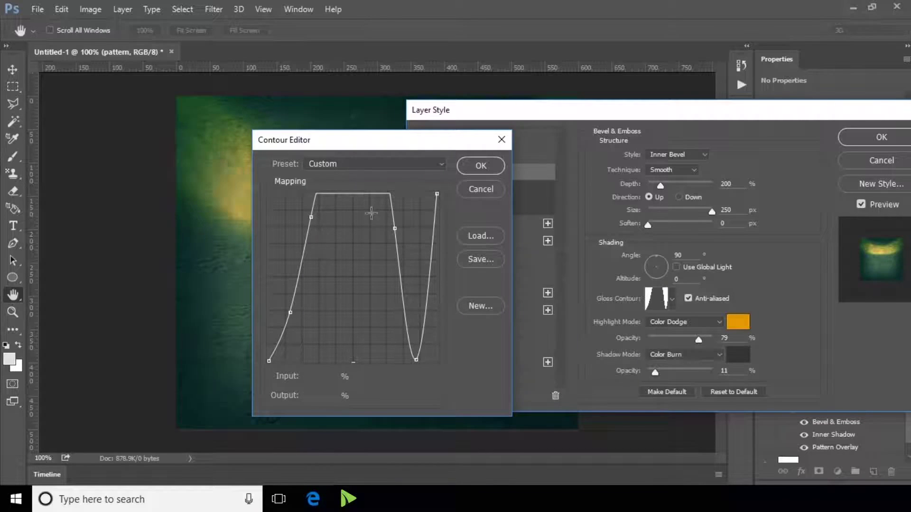
left_click_drag(393, 229, 359, 197)
left_click_drag(310, 216, 233, 275)
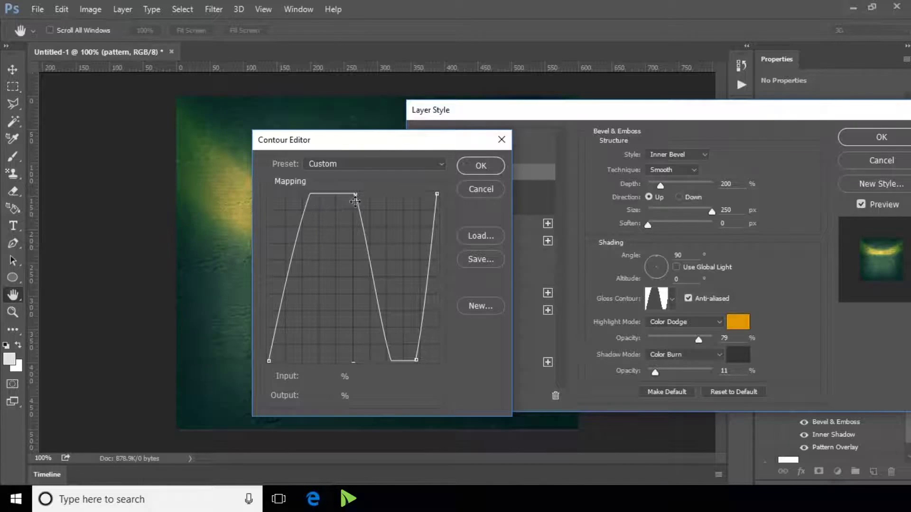
Set the contour's inner points to about 49/13% and 81/44% input/output, and its start and end outputs to 30% and 31%
left_click_drag(354, 194, 350, 340)
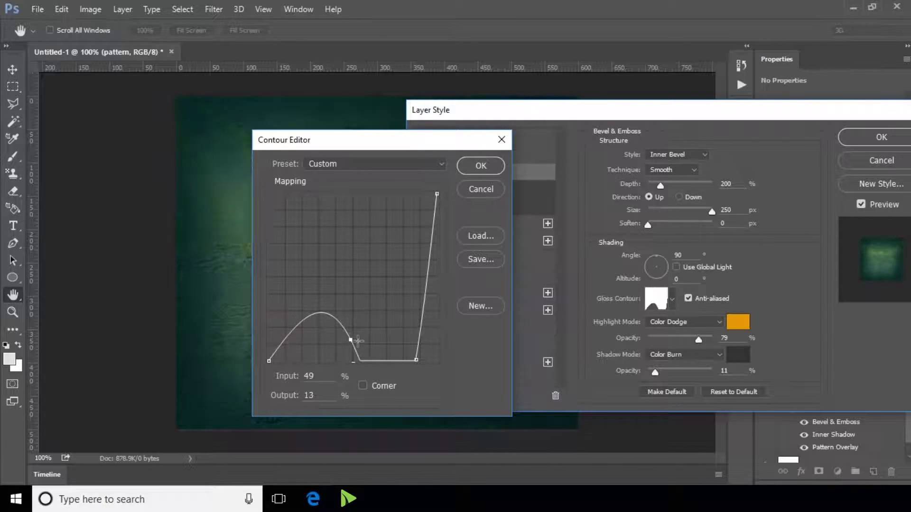
left_click_drag(414, 359, 405, 287)
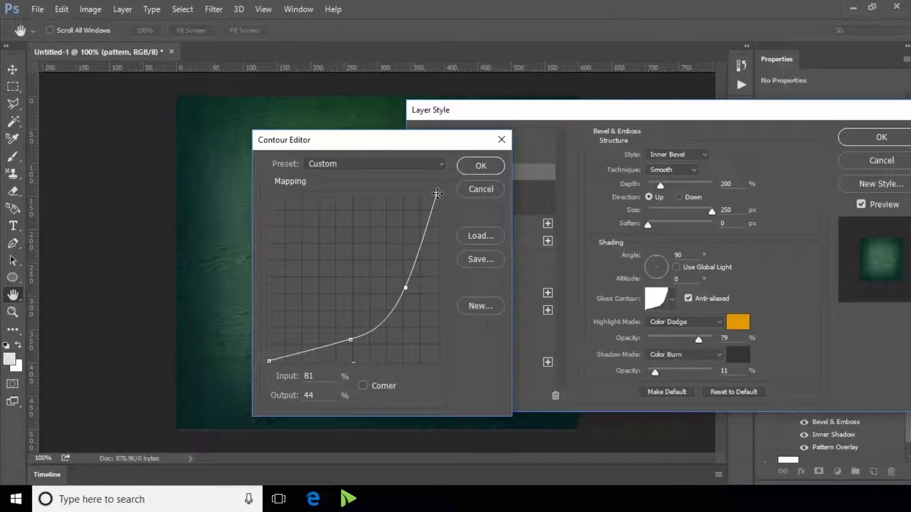
left_click_drag(437, 194, 454, 308)
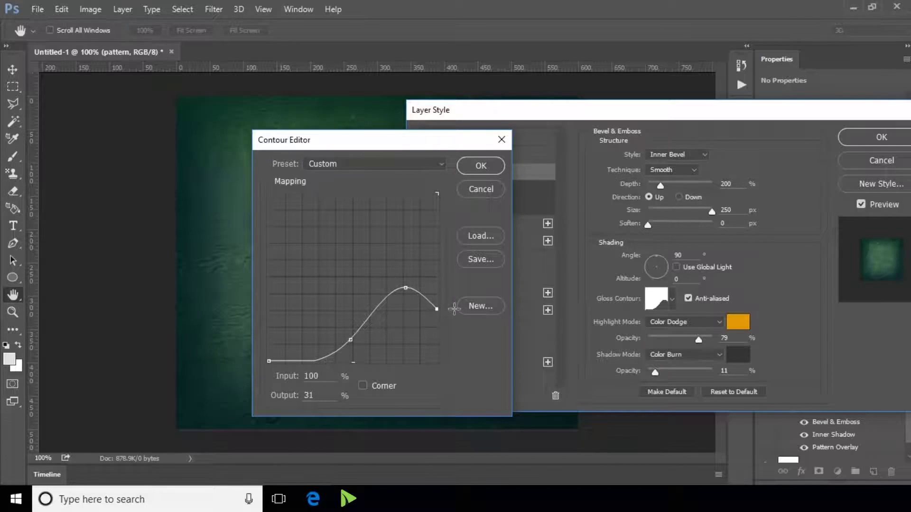
left_click_drag(269, 361, 269, 310)
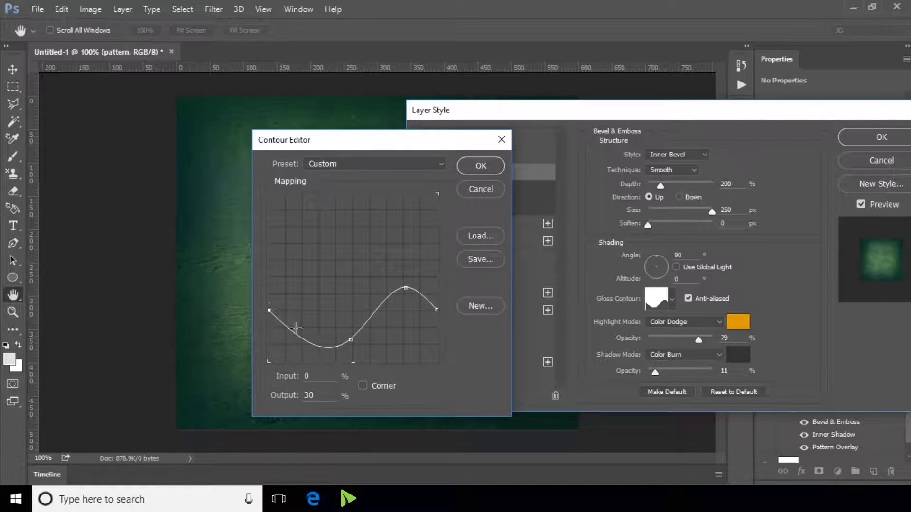
Shape the gloss contour into a single central peak at 49/98% input/output, flanked by points at 20/30% and 79/30%
left_click_drag(350, 340, 352, 196)
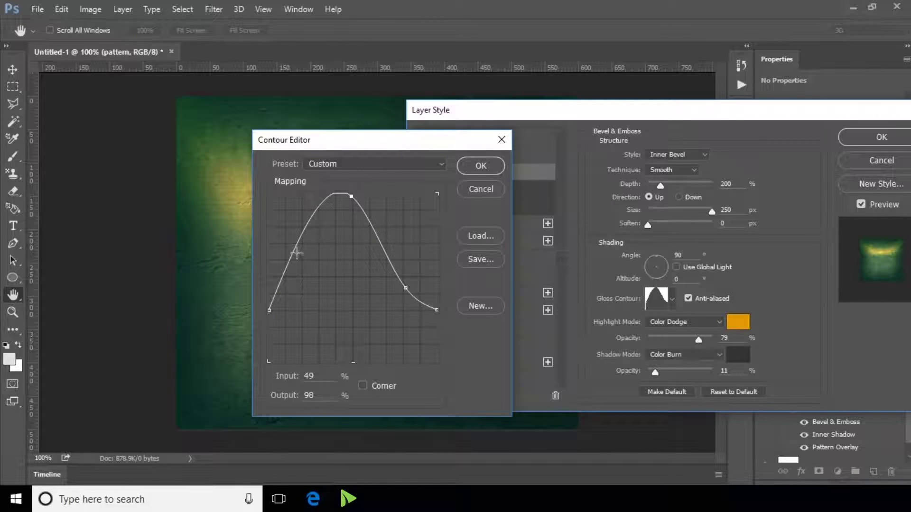
left_click_drag(293, 252, 302, 311)
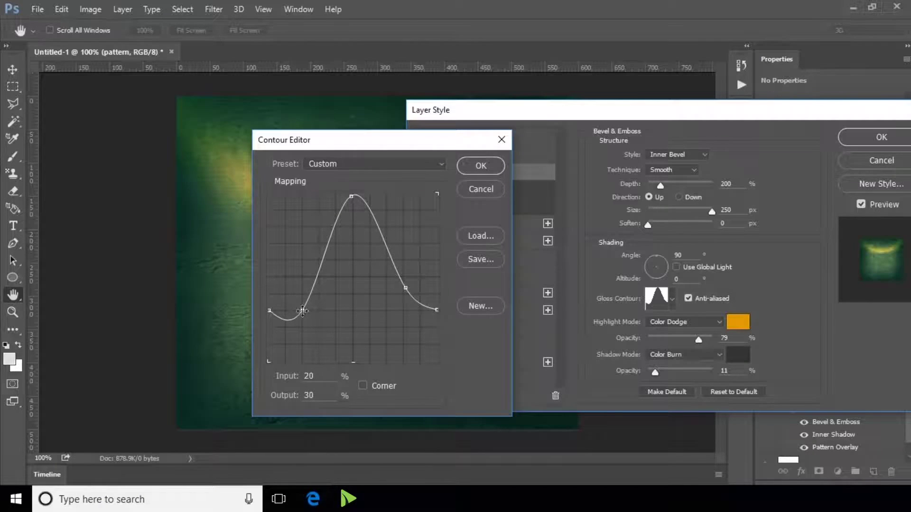
left_click_drag(404, 286, 401, 310)
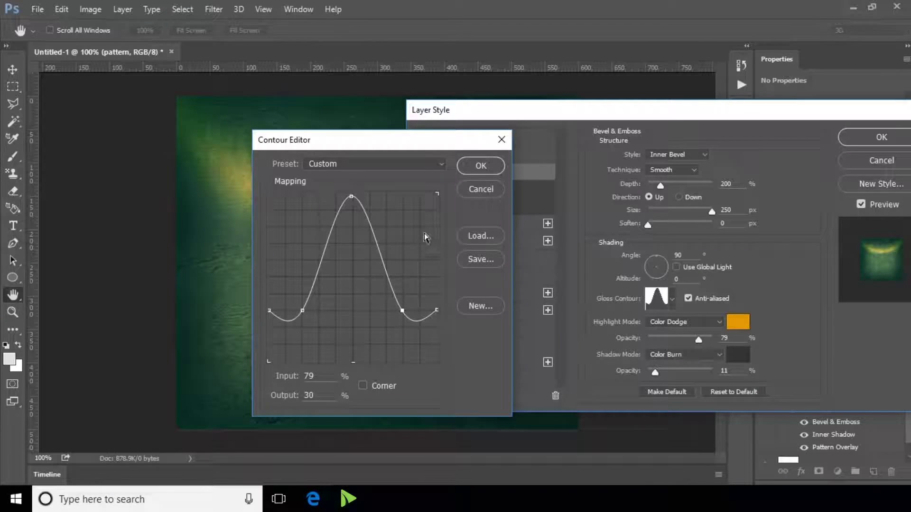
left_click(488, 166)
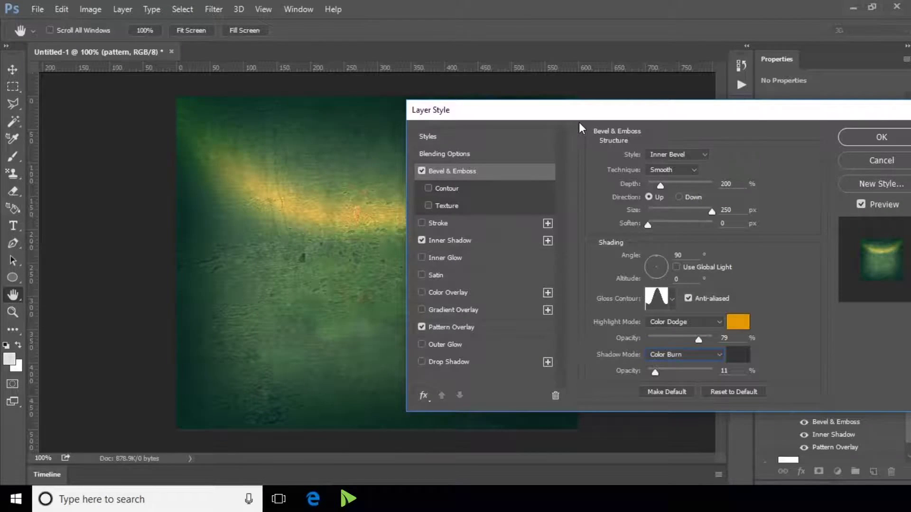
Apply the layer style and collapse the pattern layer's effects list
left_click_drag(572, 115, 522, 113)
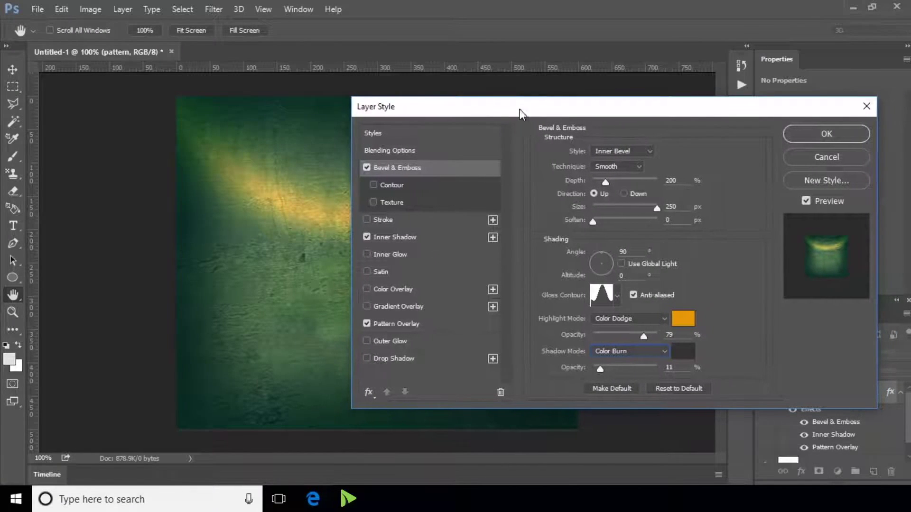
left_click(854, 134)
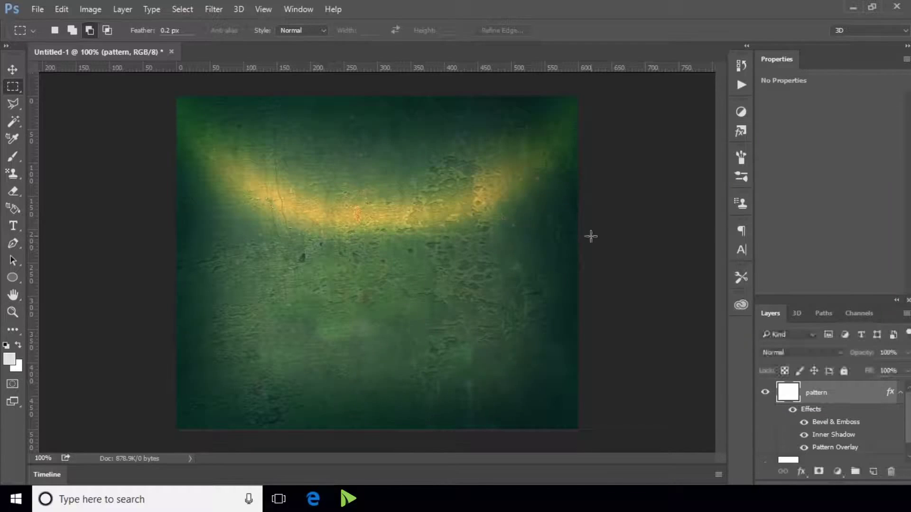
left_click(13, 69)
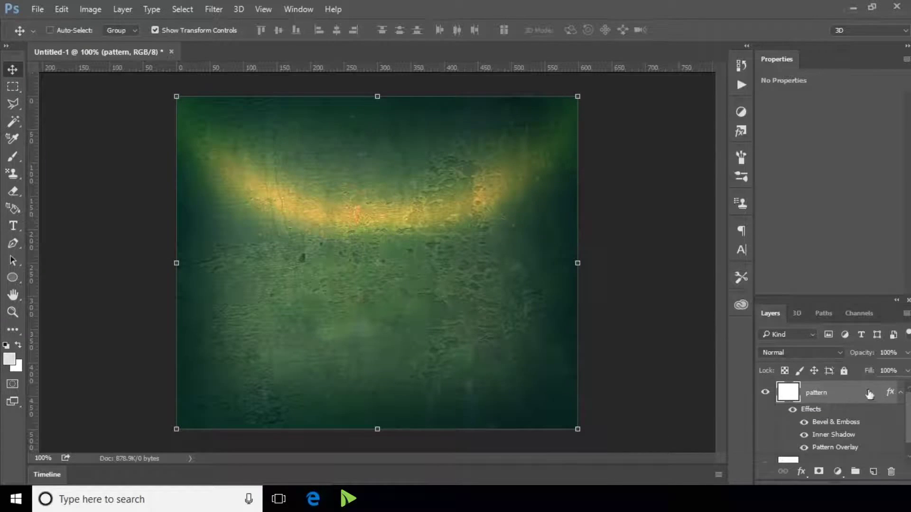
left_click(902, 393)
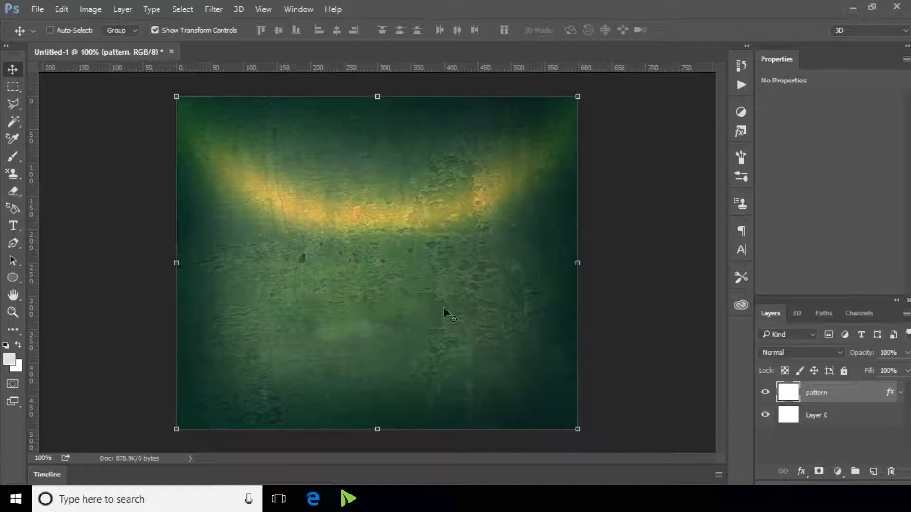
Add the text "VIDEO" in 150 pt Panton Black Caps and centre it on the canvas
left_click(14, 227)
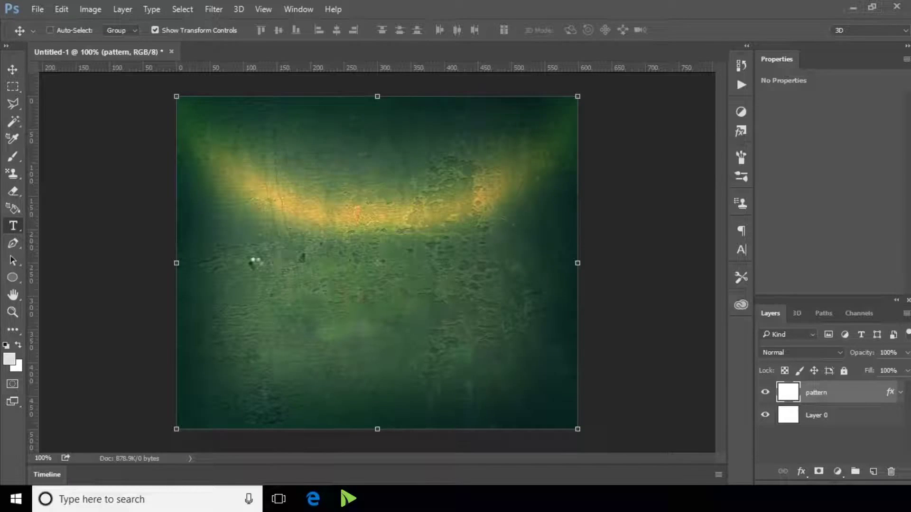
left_click(255, 261)
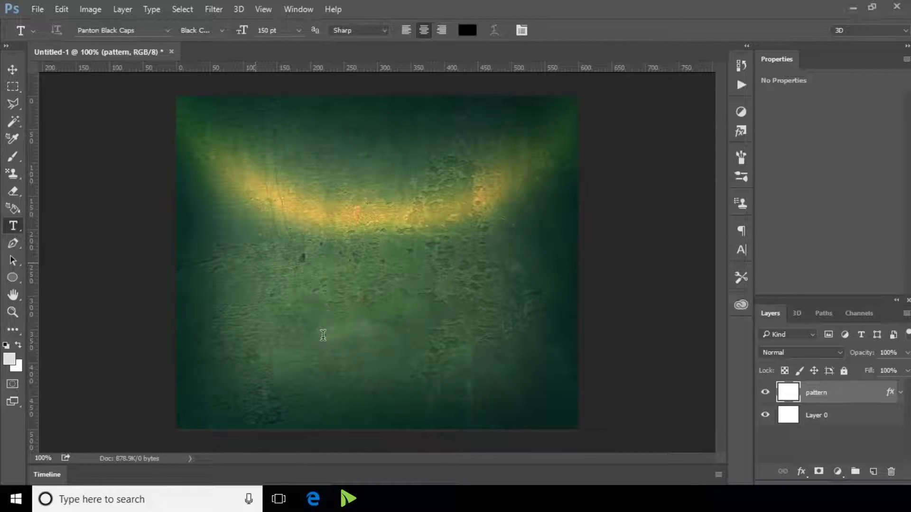
type("VIDEO")
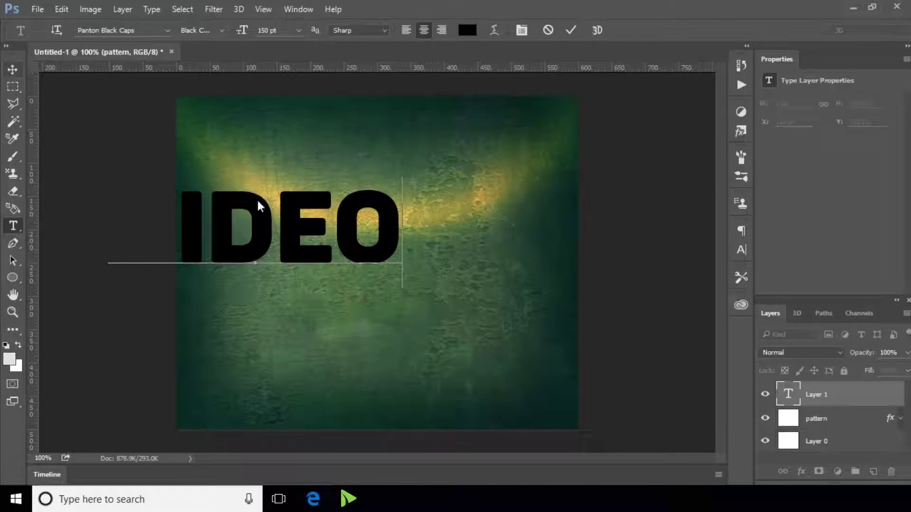
left_click_drag(298, 233, 423, 265)
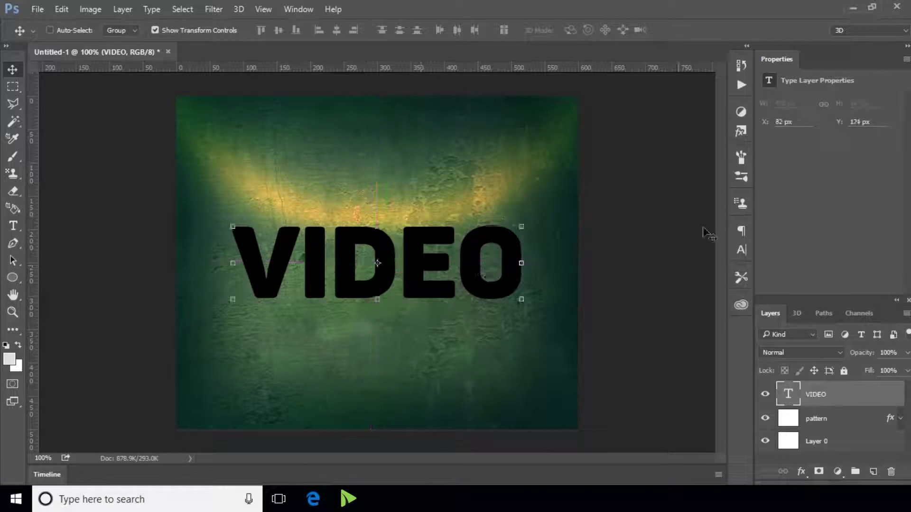
Set the VIDEO text's font size to 180 pt
left_click(741, 250)
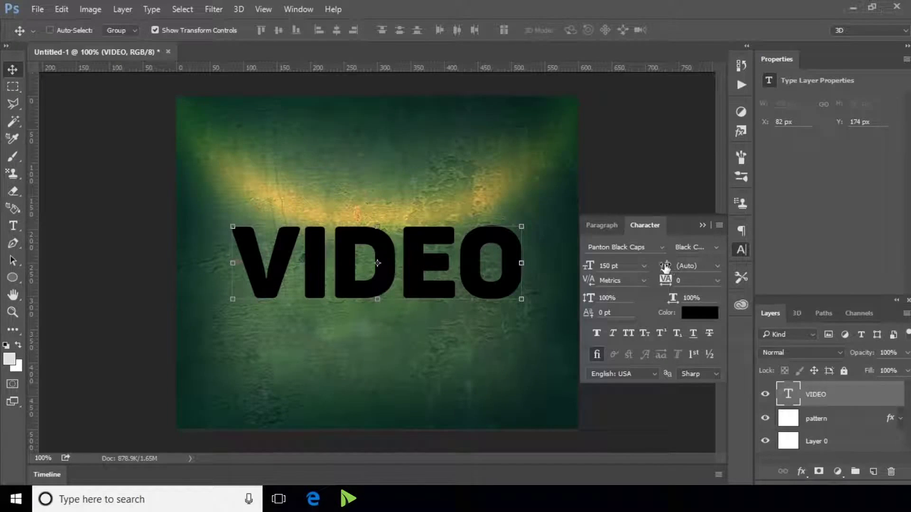
left_click(629, 264)
type("180")
key("Return")
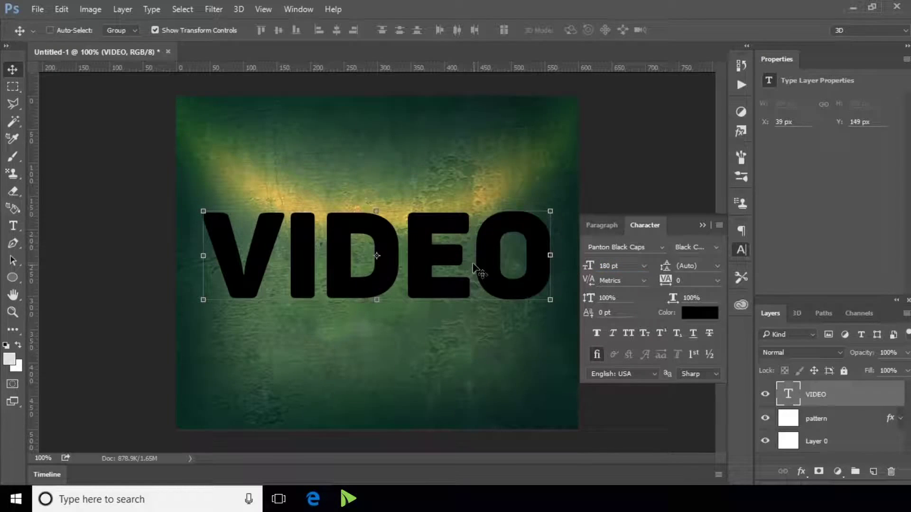
Change the VIDEO text's font to AmazObitaemOstrovItalic Regular
left_click(647, 247)
type("amaz")
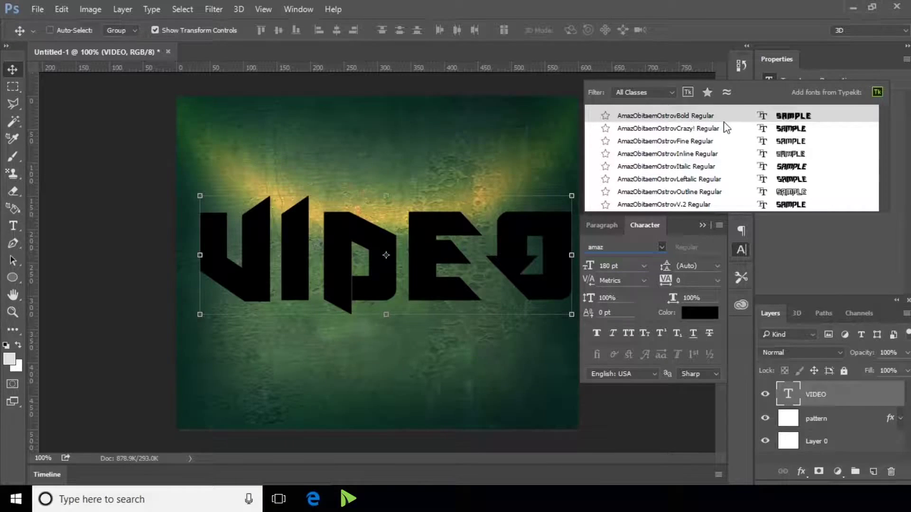
left_click(727, 167)
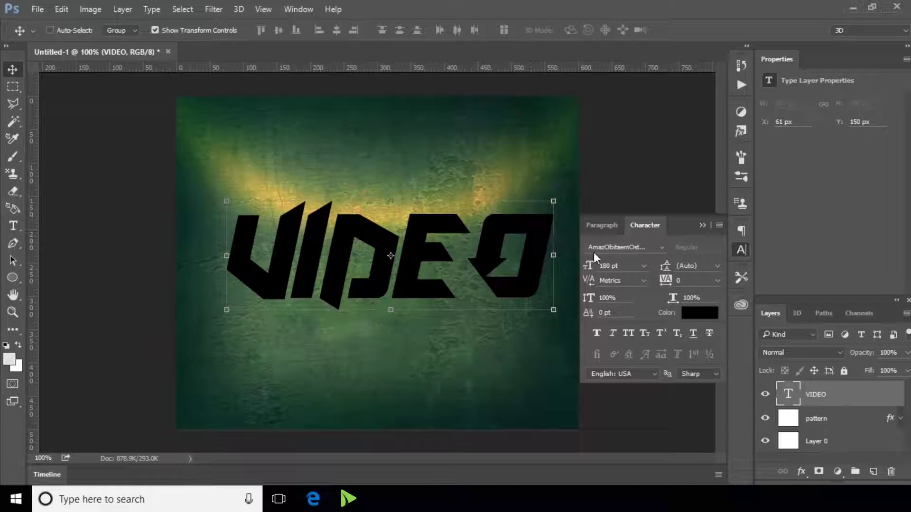
Preview the neighbouring AmazObitaemOstrov font variants on the VIDEO text, ending on the Italic one
left_click(645, 248)
key("Up")
key("Down")
key("Down")
key("Down")
key("Down")
key("Down")
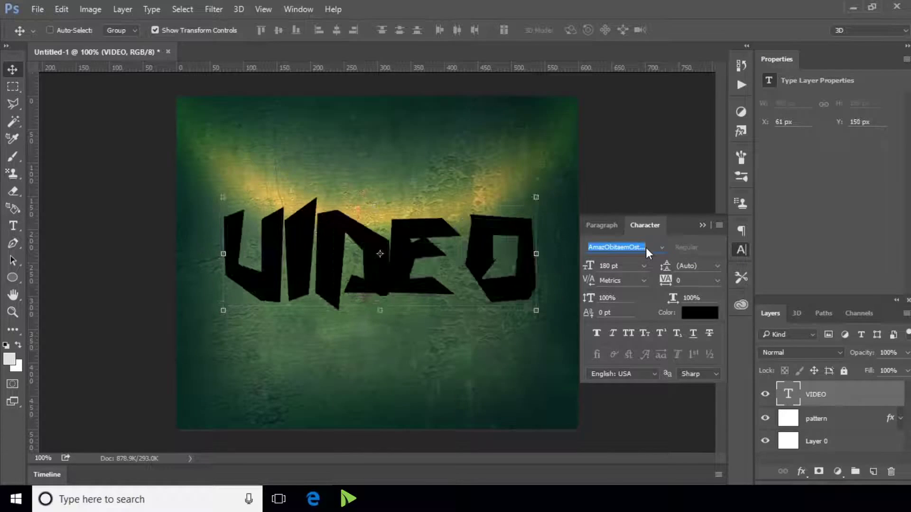
key("Up")
key("Down")
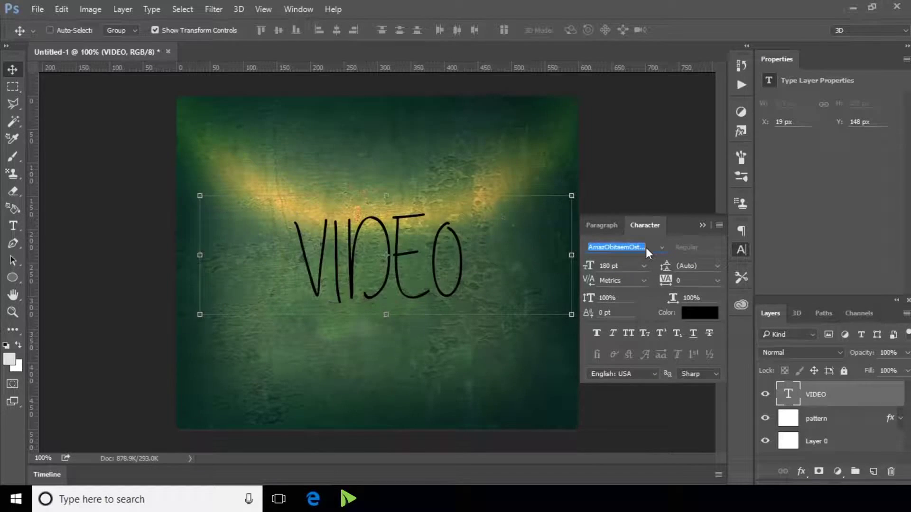
key("Down")
key("Down")
key("Down")
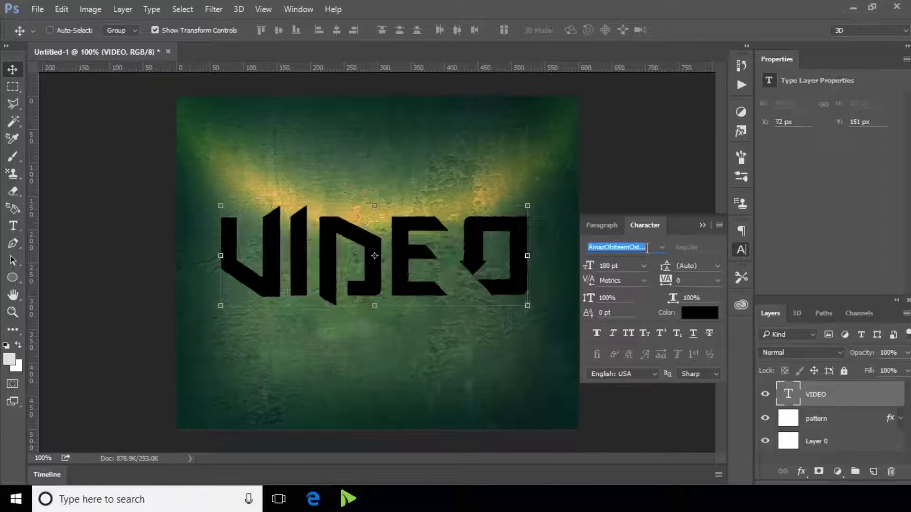
key("Down")
key("Down")
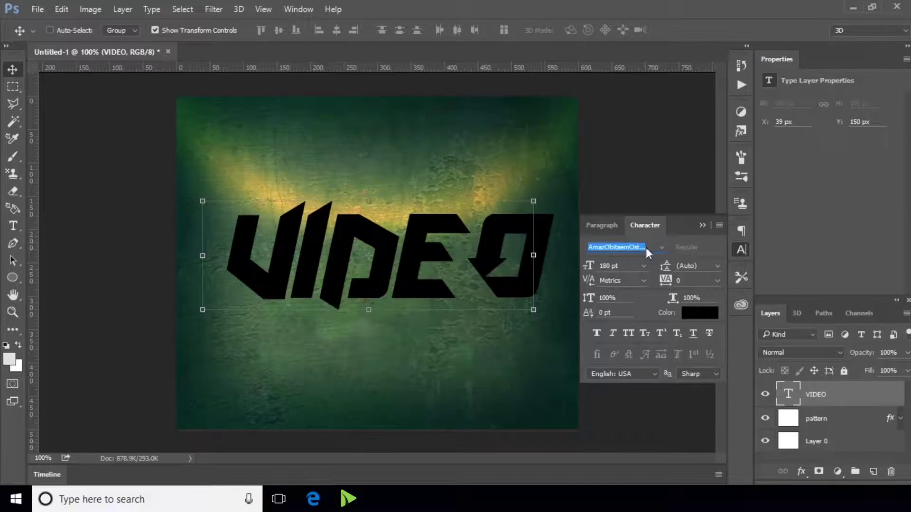
key("Down")
key("Down")
key("Down")
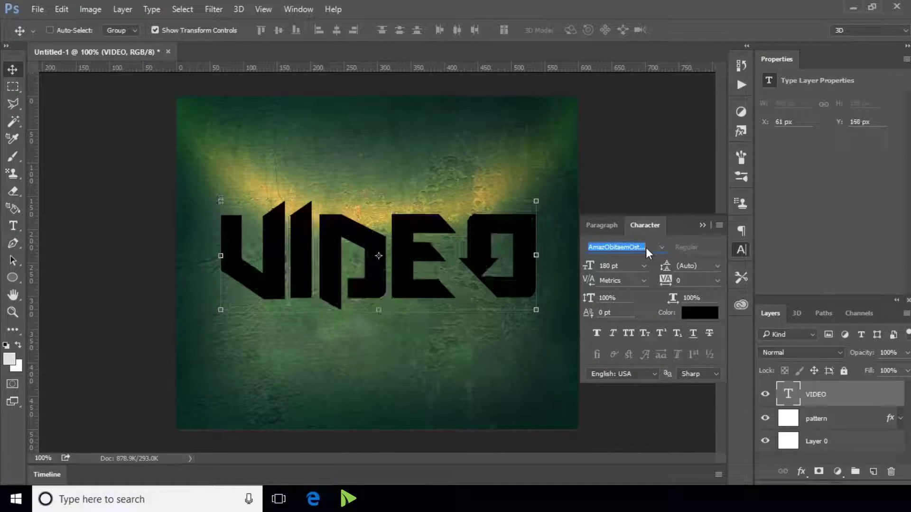
key("Down")
key("Down")
key("Down")
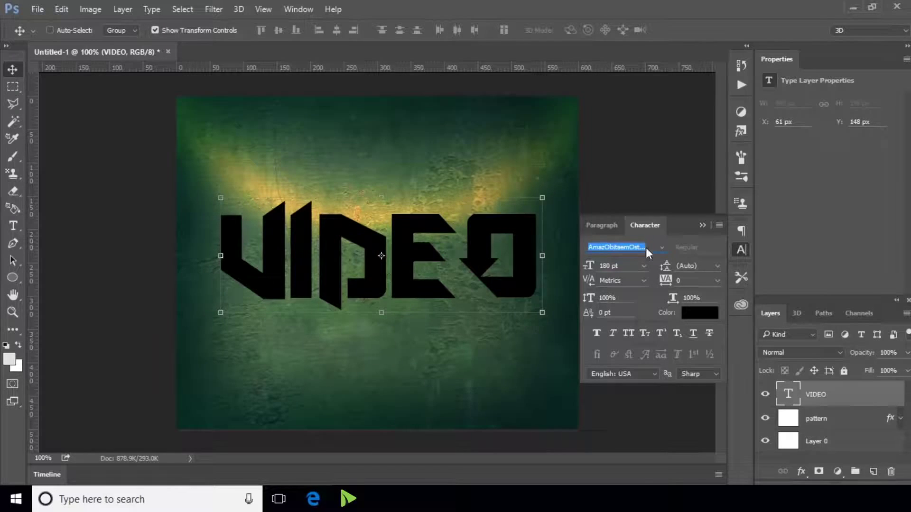
key("Down")
key("Down")
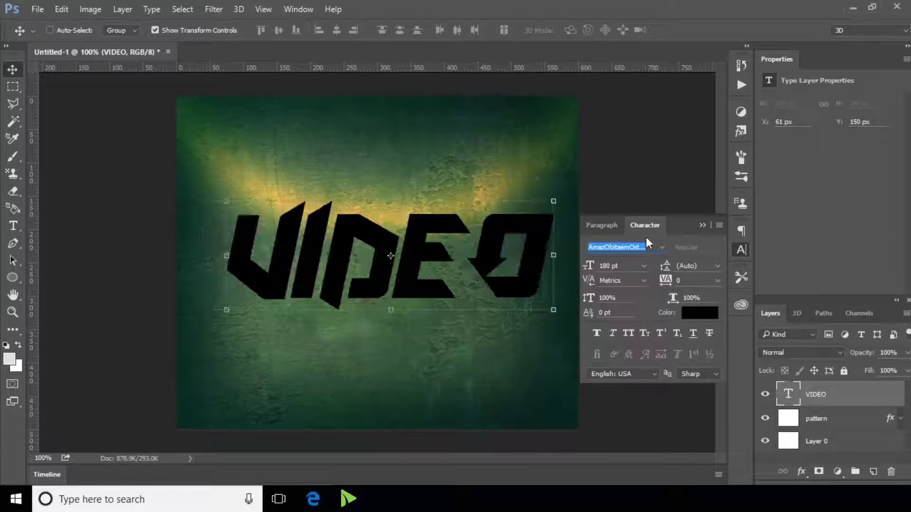
Replace the last four letters of the text with lowercase "ideo" and commit the text edit
double_click(797, 399)
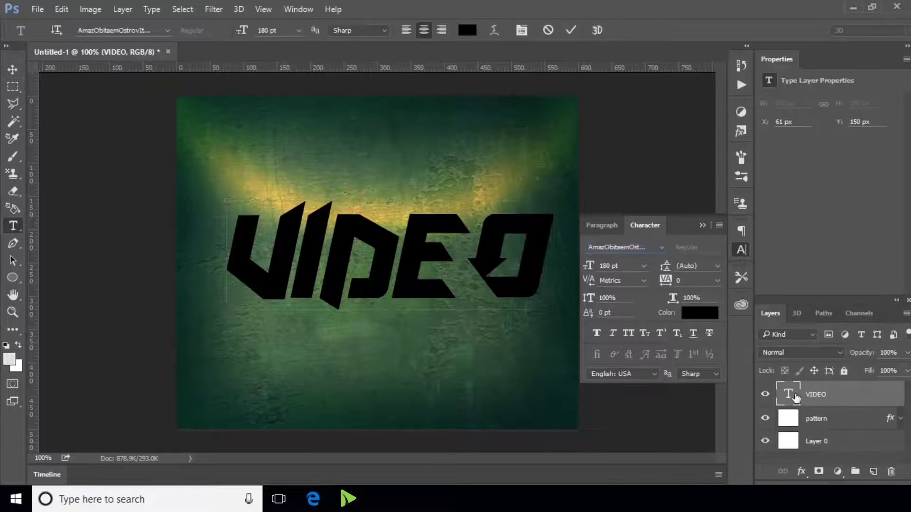
left_click_drag(552, 226, 292, 226)
type("ideo")
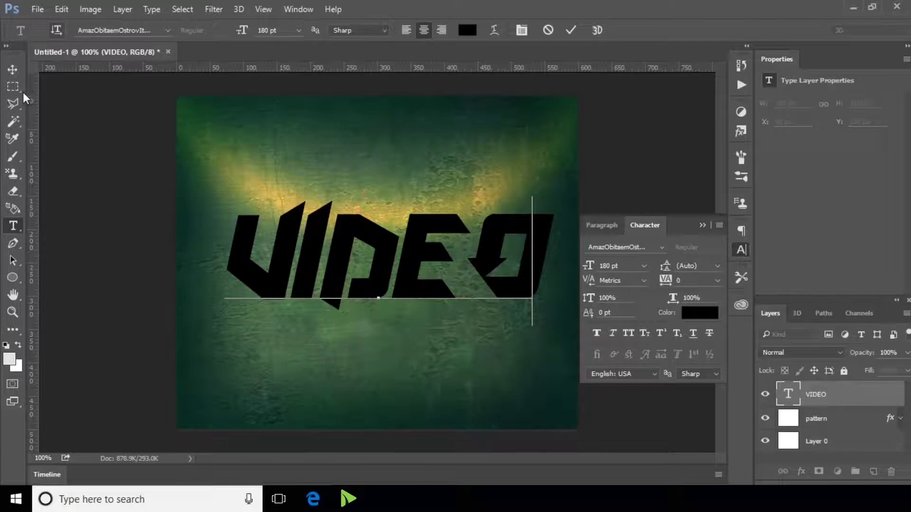
left_click(8, 70)
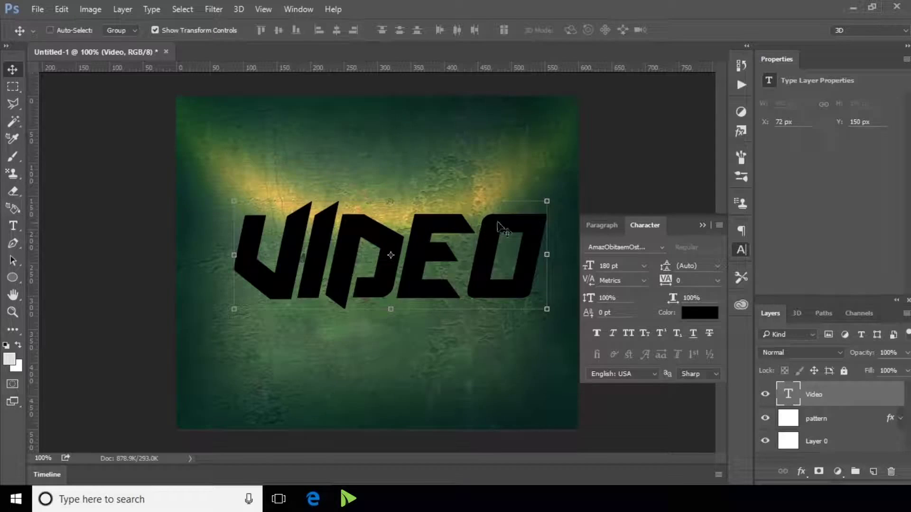
Centre the Video text on the canvas at about X 52 px, Y 162 px, and set its anti-aliasing to Sharp
left_click(741, 249)
left_click_drag(526, 228, 509, 240)
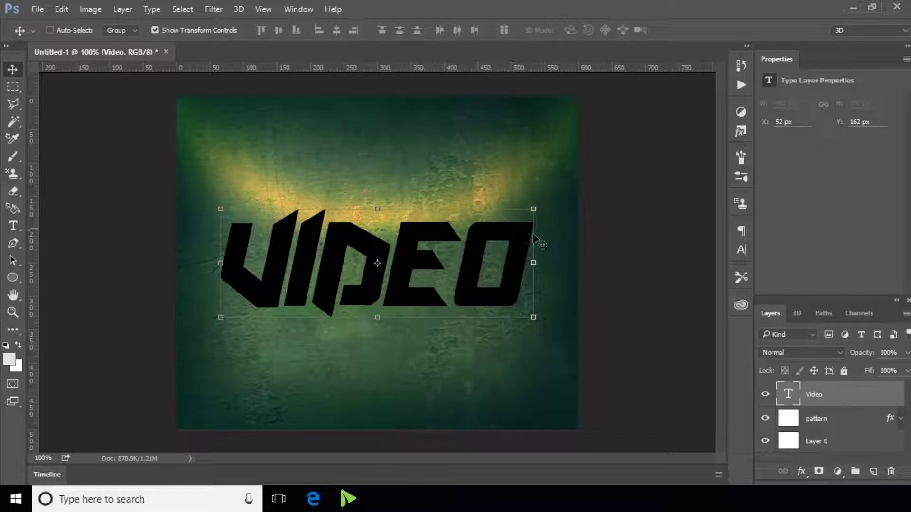
left_click(737, 247)
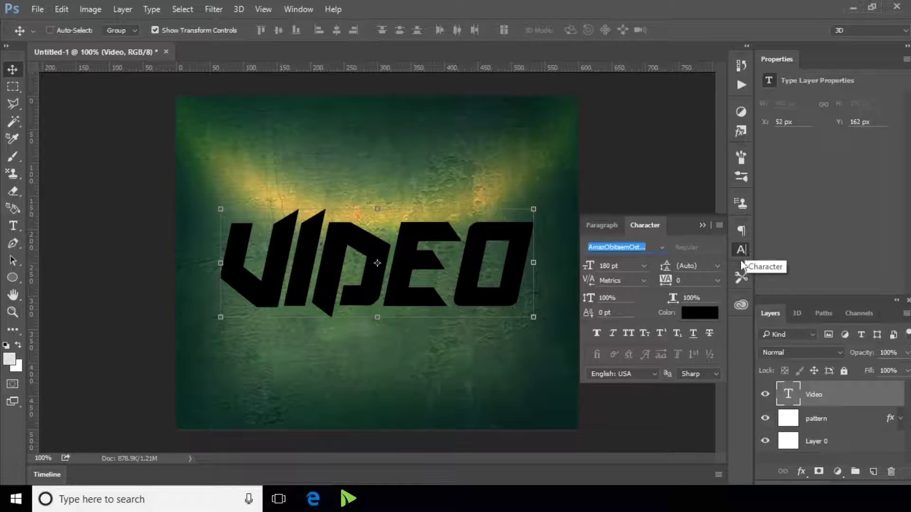
left_click(709, 372)
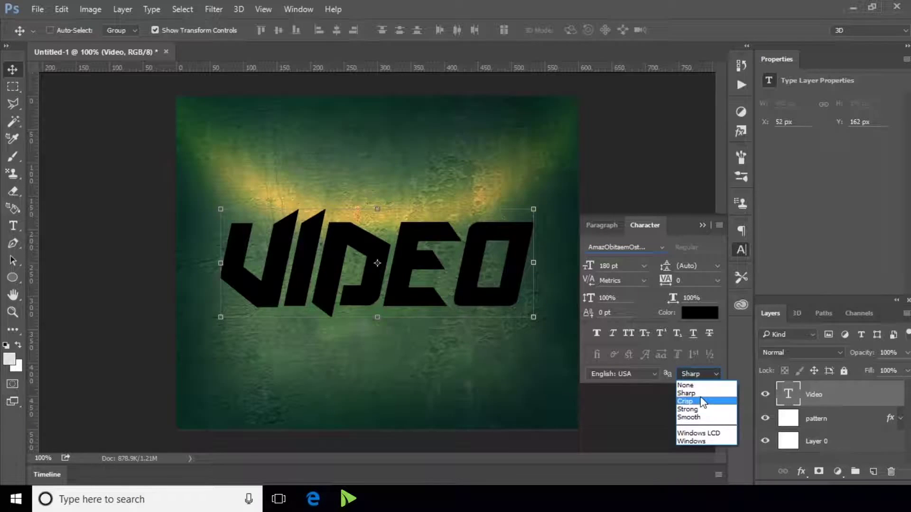
left_click(699, 393)
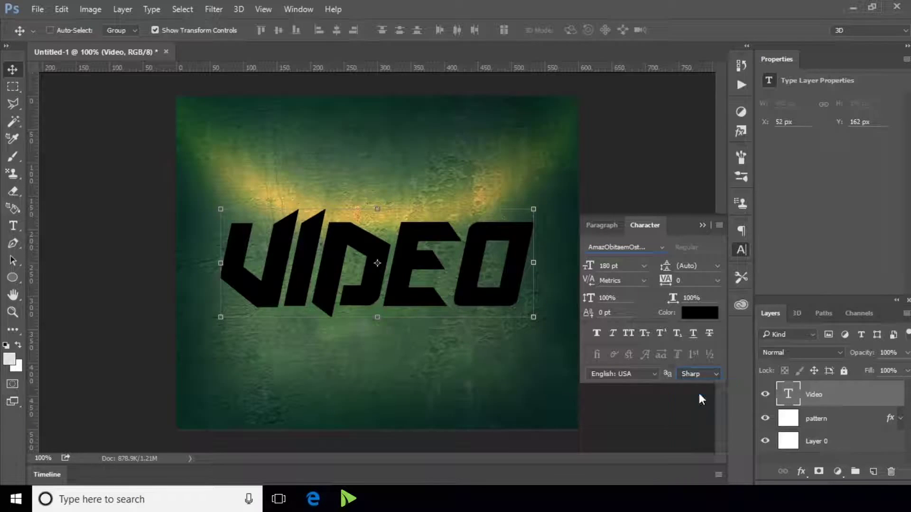
left_click(738, 249)
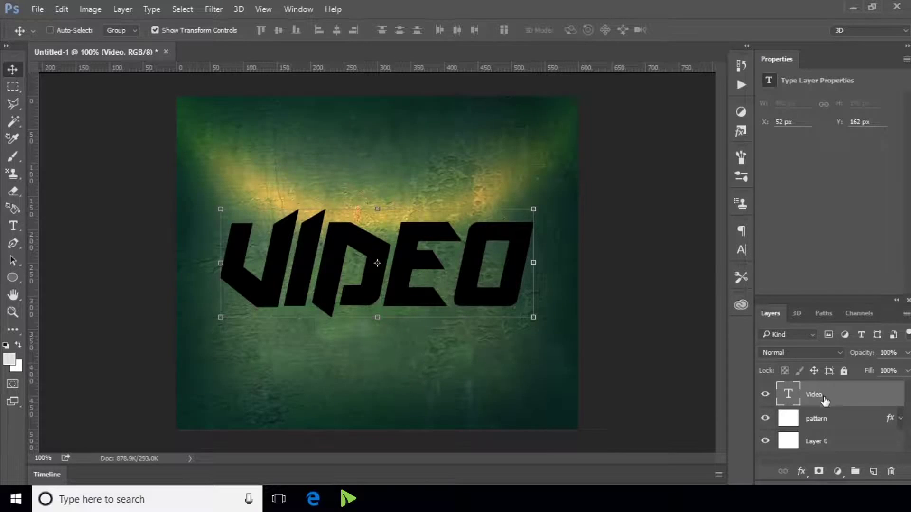
Duplicate the Video text layer within the same document under the name "Video 1"
right_click(826, 403)
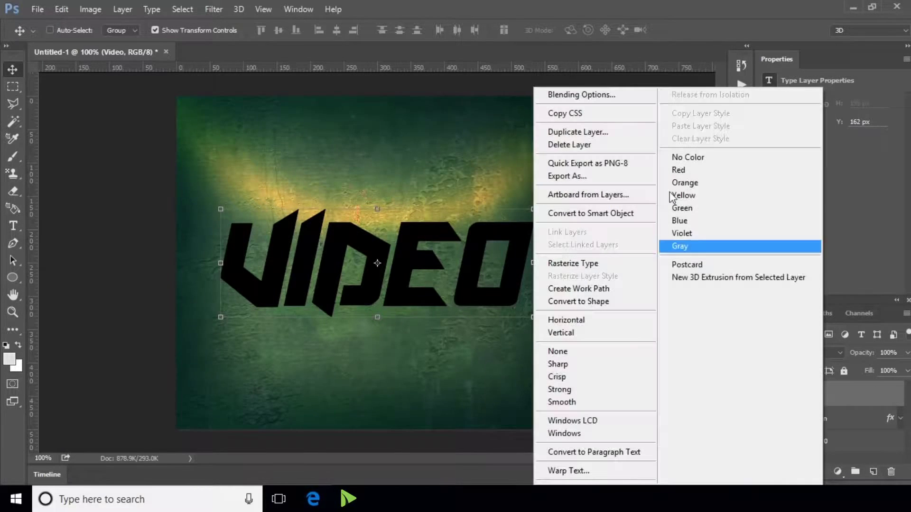
left_click(601, 134)
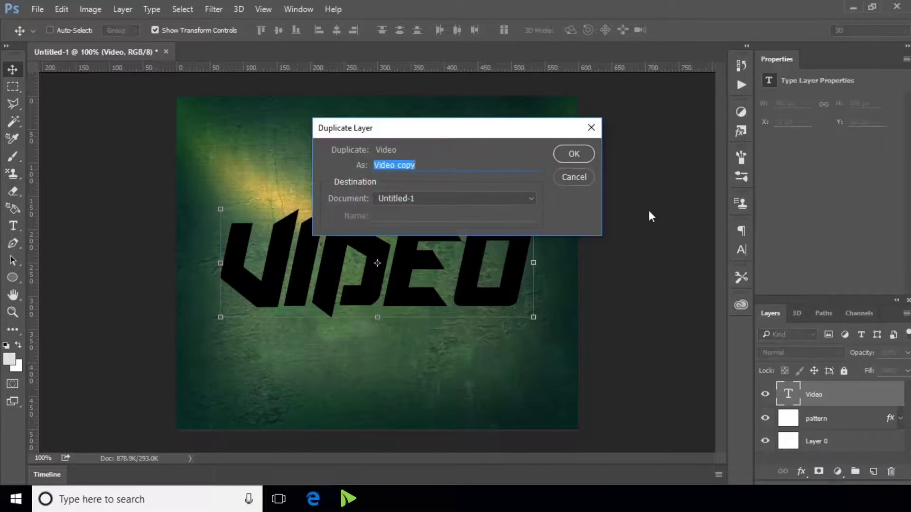
key("Right")
key("BackSpace")
key("BackSpace")
key("BackSpace")
key("BackSpace")
type("1")
left_click(572, 156)
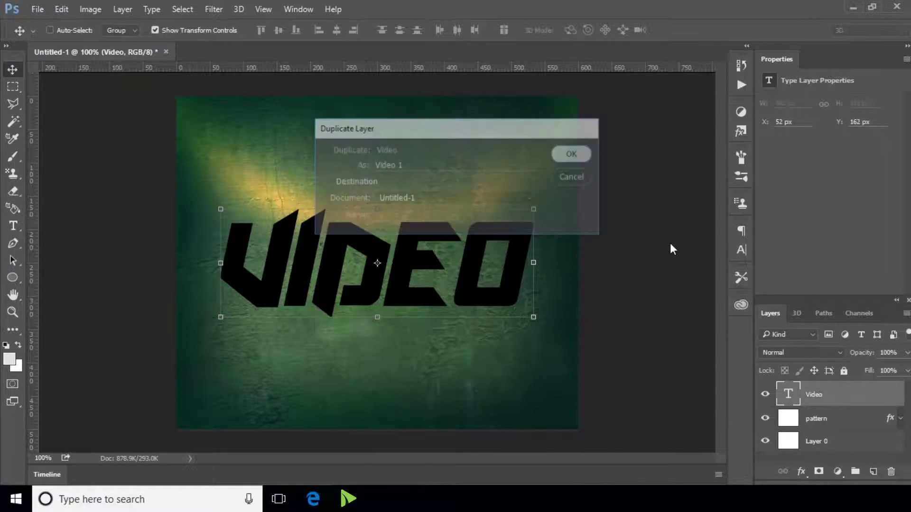
Duplicate the original Video text layer again under the name "Video 2"
right_click(829, 418)
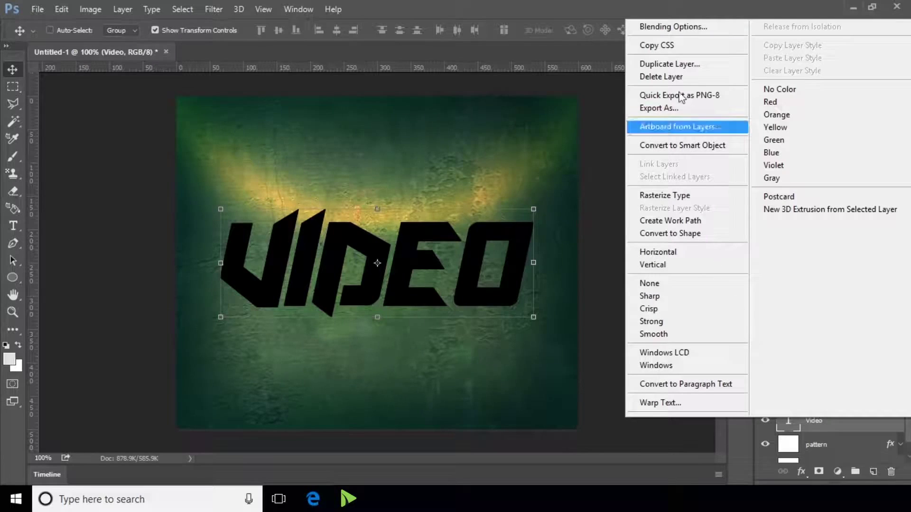
left_click(676, 64)
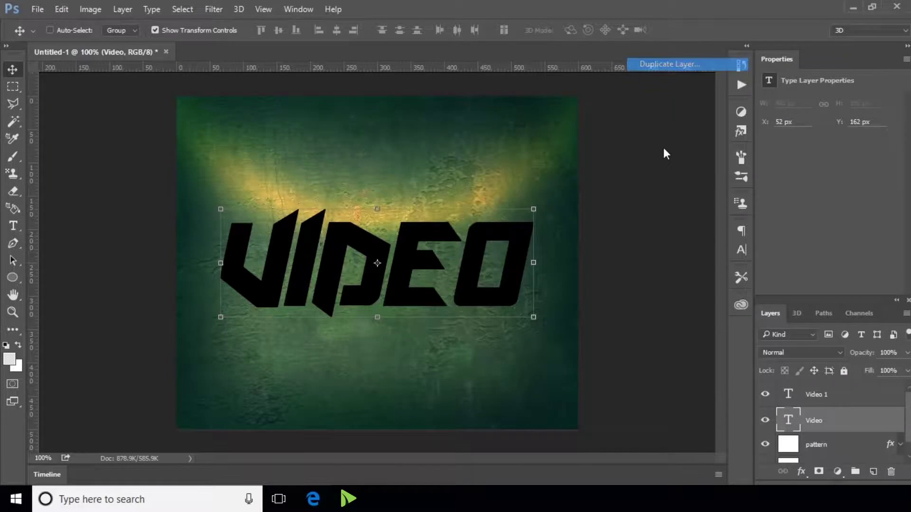
key("End")
key("BackSpace")
key("BackSpace")
key("BackSpace")
key("BackSpace")
type("2")
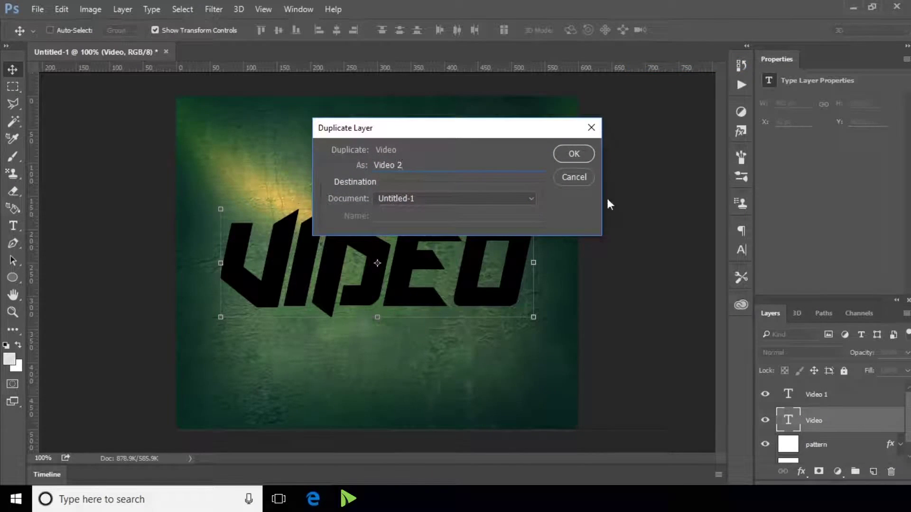
left_click(574, 155)
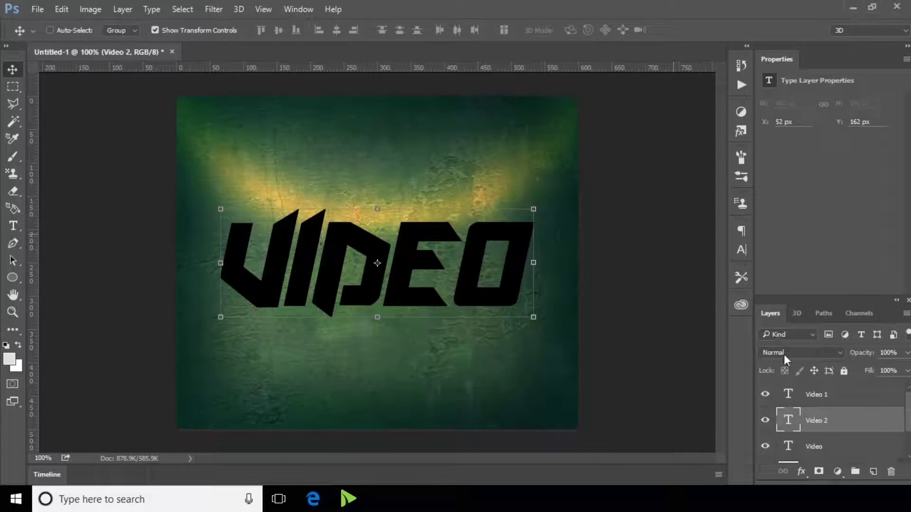
Rename the original Video layer as "Video 3" and hide the Video 2 and Video 3 layers
right_click(822, 449)
left_click(822, 449)
double_click(821, 448)
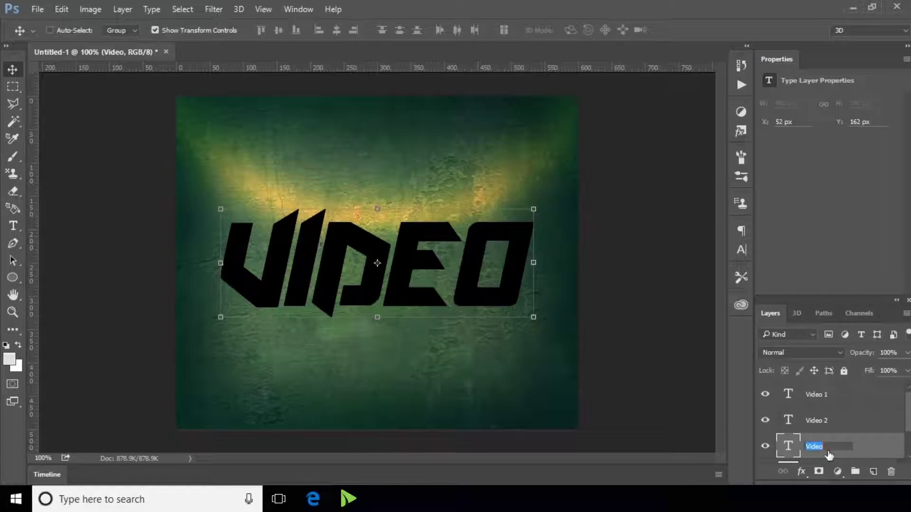
left_click(835, 447)
type("3")
key("Return")
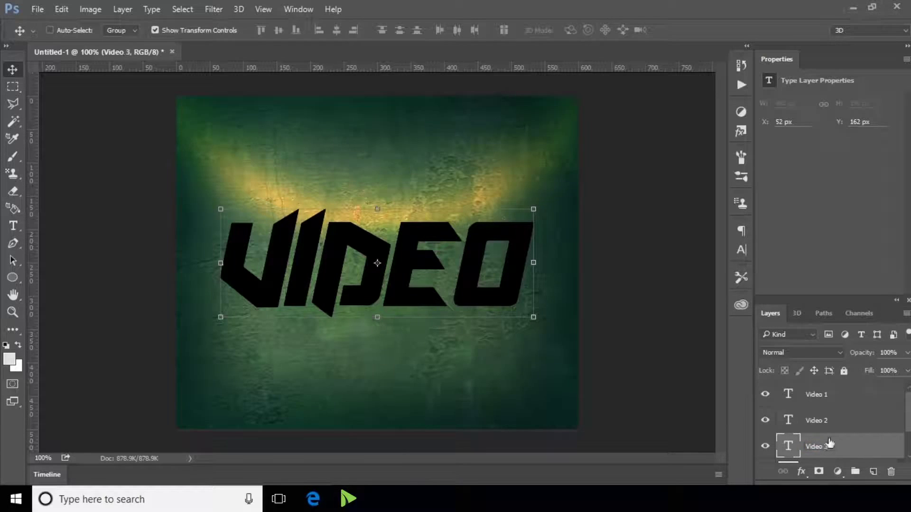
left_click(765, 420)
left_click(766, 446)
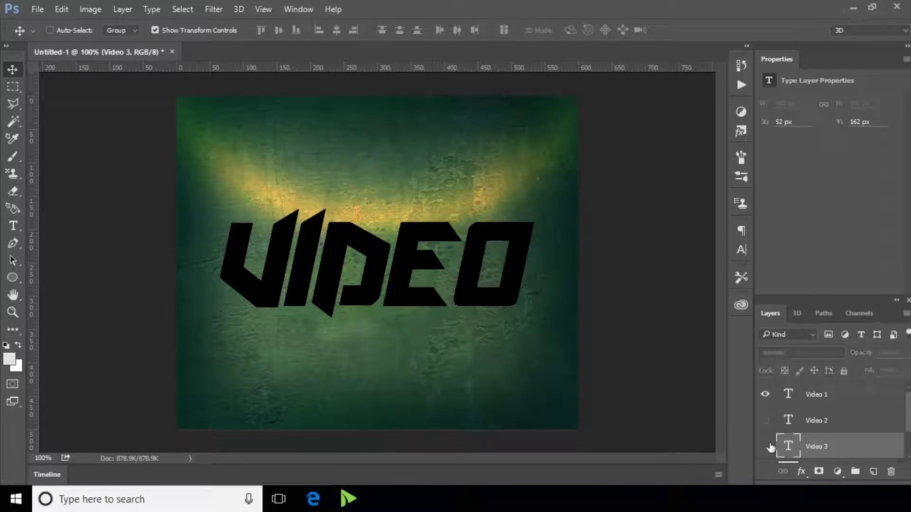
Add a Pattern Overlay to Video 1 with the green texture, Normal blending, 100% opacity and 50% scale, snapped to the origin
left_click(817, 395)
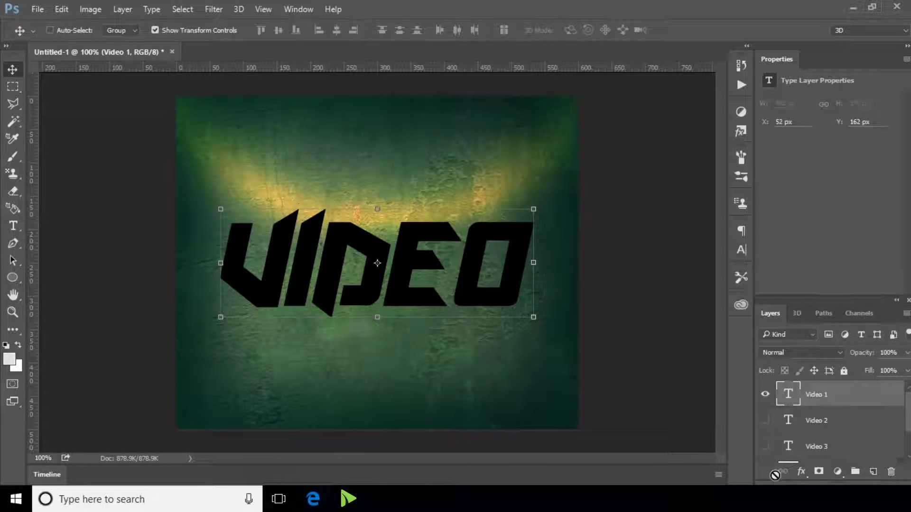
left_click(801, 471)
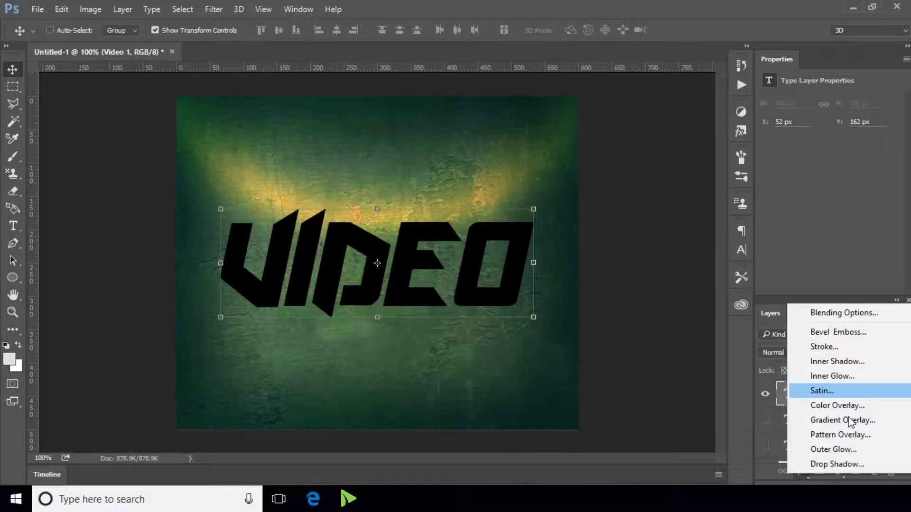
left_click(831, 435)
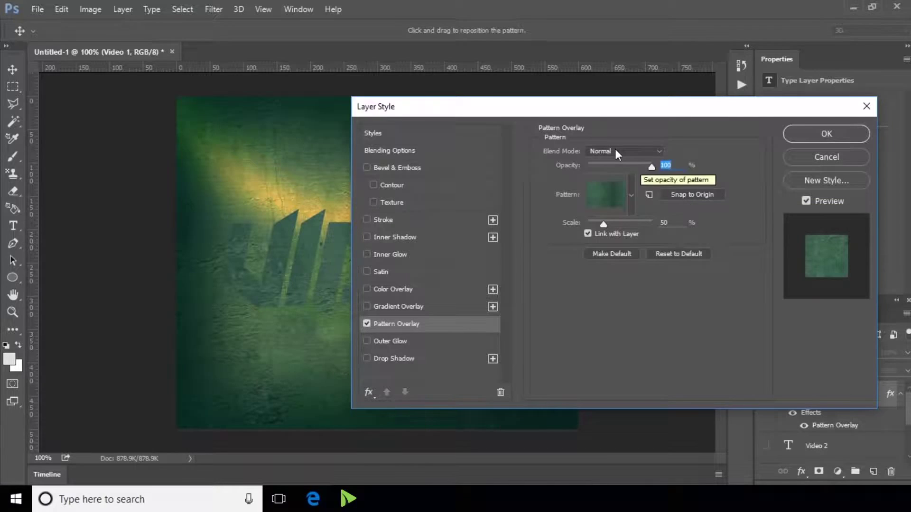
left_click(700, 195)
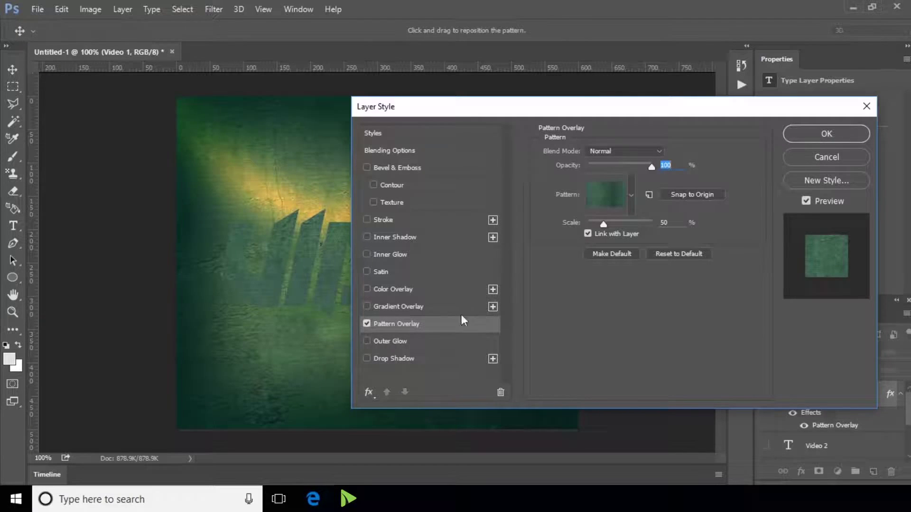
Add a Drop Shadow to the Video 1 layer with colour 000000 and 90% opacity
left_click(400, 360)
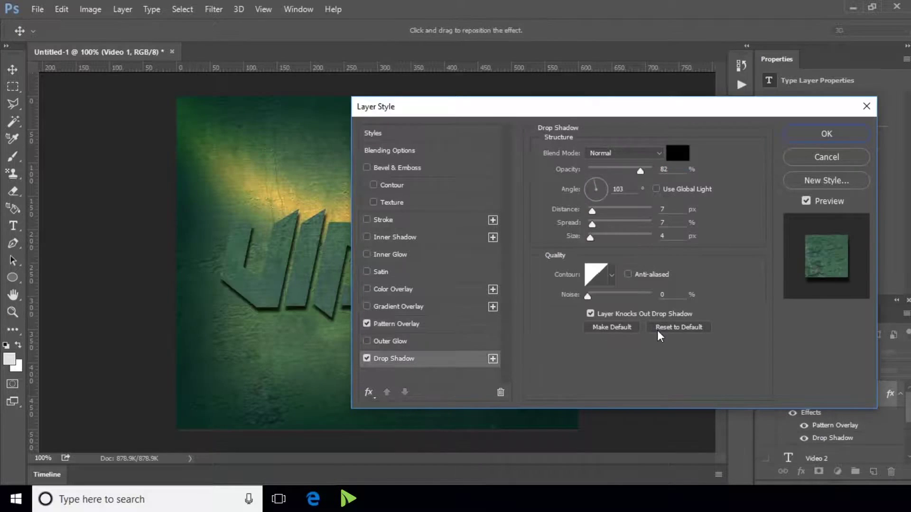
left_click(677, 156)
left_click_drag(636, 237, 688, 364)
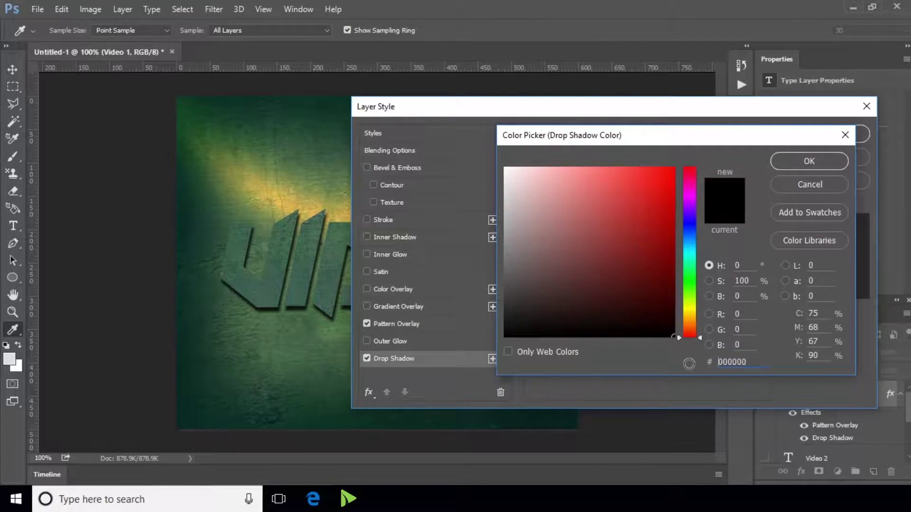
left_click(804, 163)
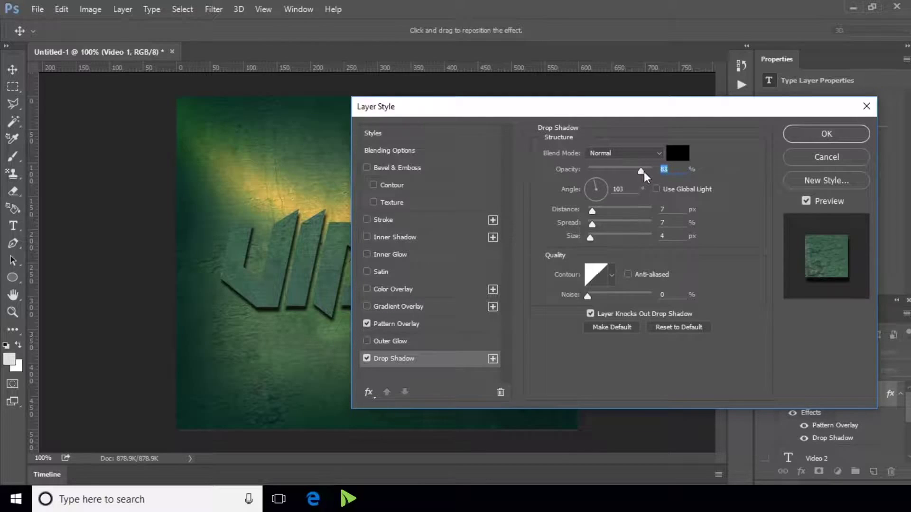
type("90")
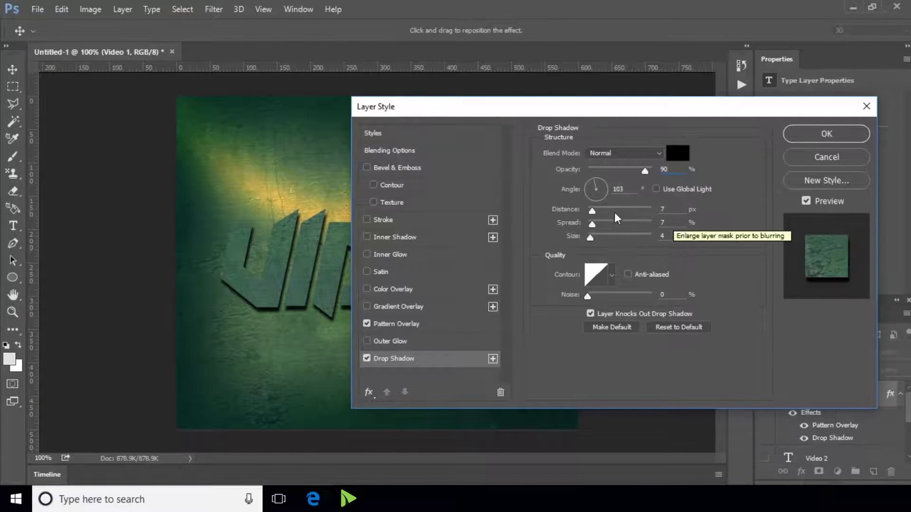
Set the Video 1 drop shadow to a 90° angle, 10 px distance, 0% spread and 30 px size
left_click_drag(625, 189, 606, 189)
type("90")
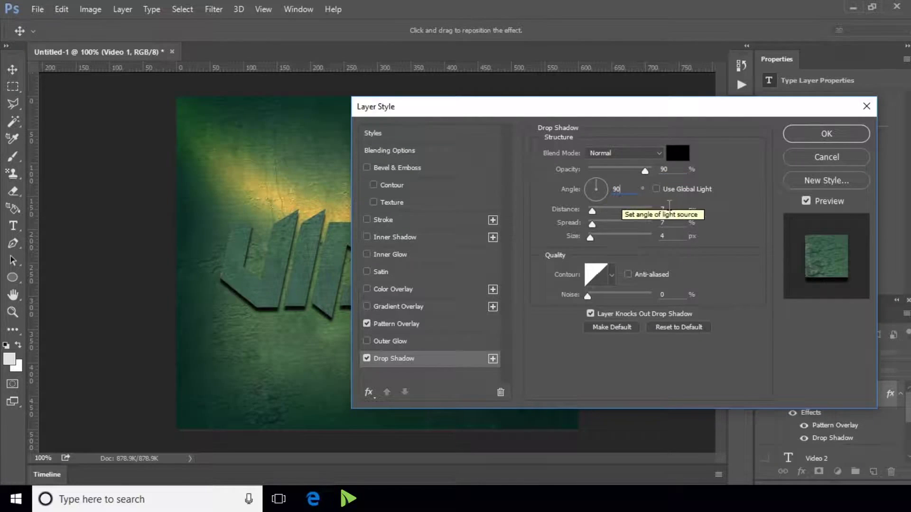
left_click_drag(679, 208, 642, 208)
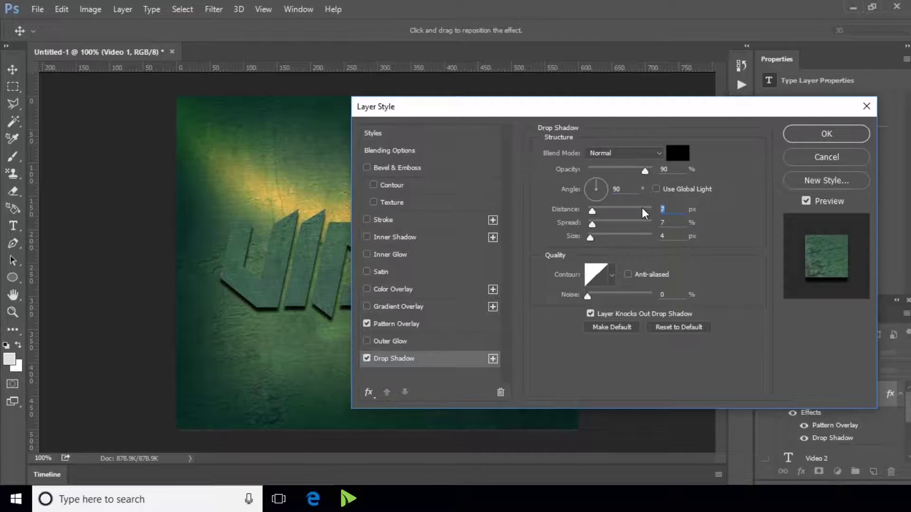
type("10")
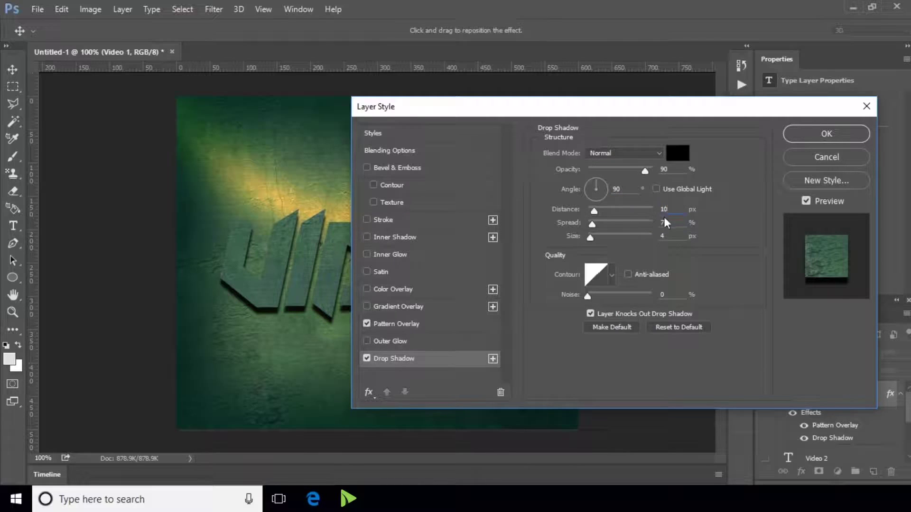
mouse_move(593, 223)
left_mouse_down()
mouse_move(585, 225)
mouse_move(600, 239)
left_mouse_up()
type("30")
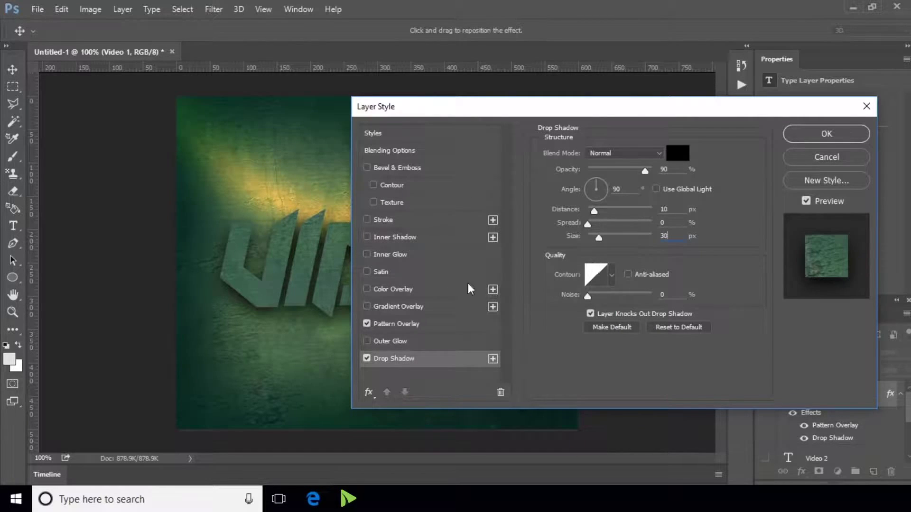
Add a Gradient Overlay to the Video 1 layer with Hard Light blending and 50% opacity
left_click(402, 308)
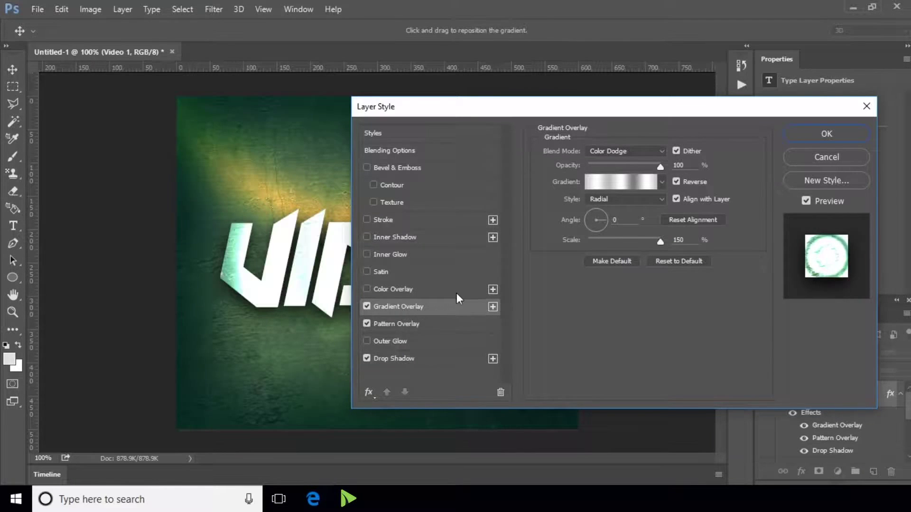
left_click(621, 150)
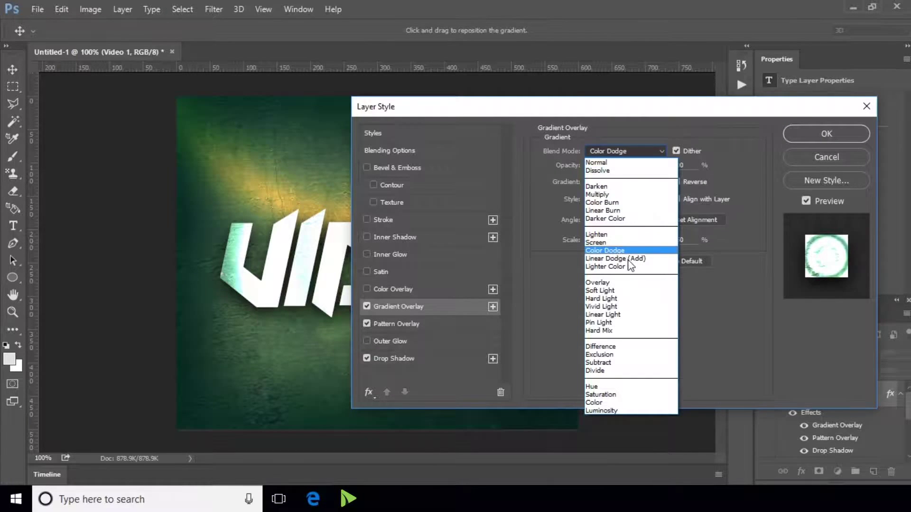
left_click(631, 297)
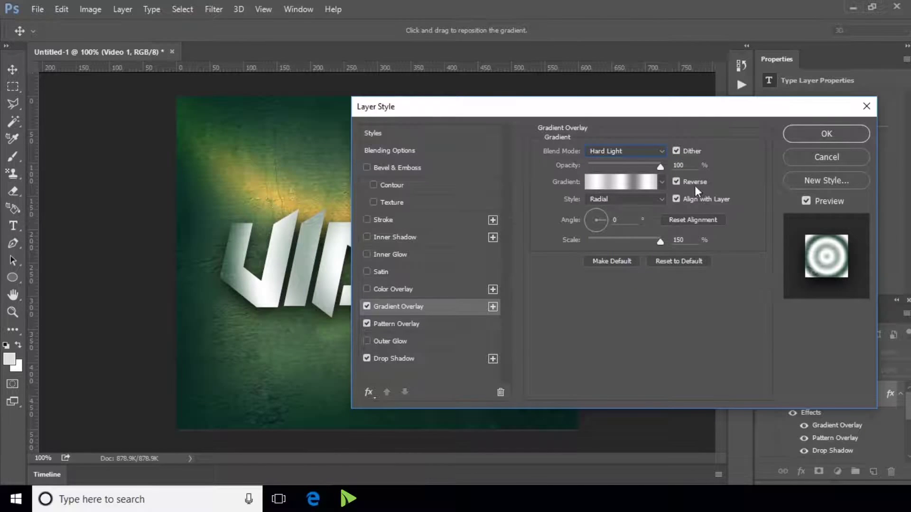
left_click(660, 165)
type("50")
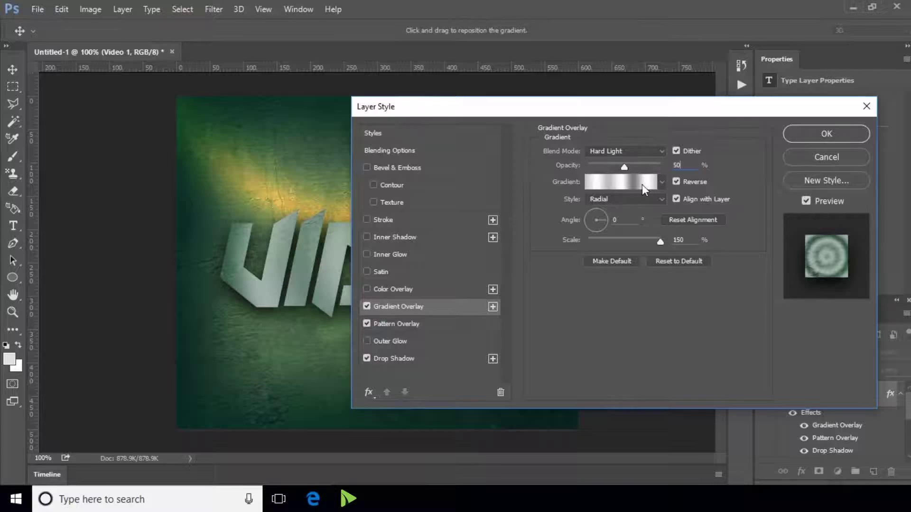
Base the overlay gradient on the Black, White preset and set its starting colour stop to c5d955
left_click(641, 184)
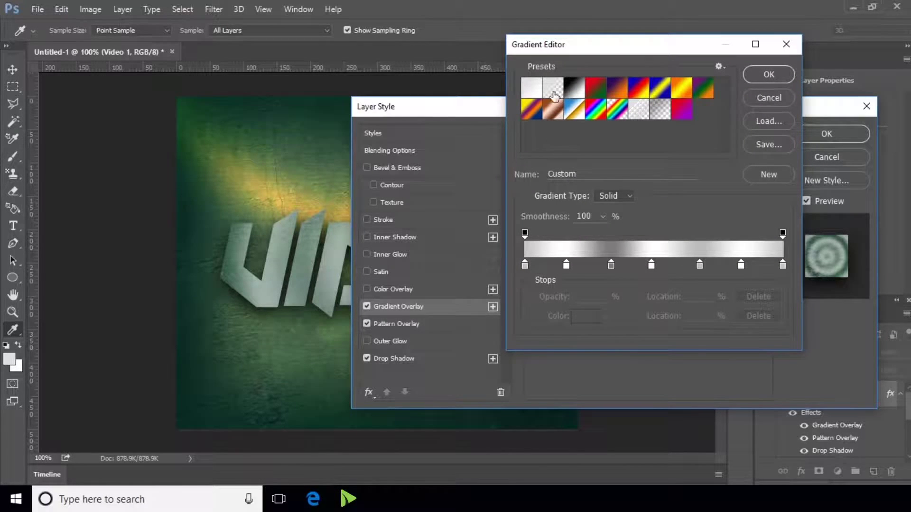
left_click(571, 91)
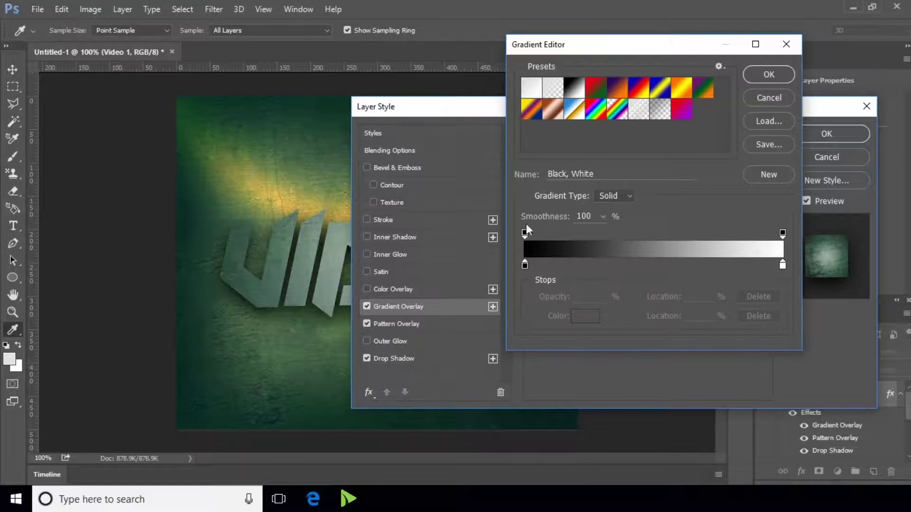
left_click(524, 265)
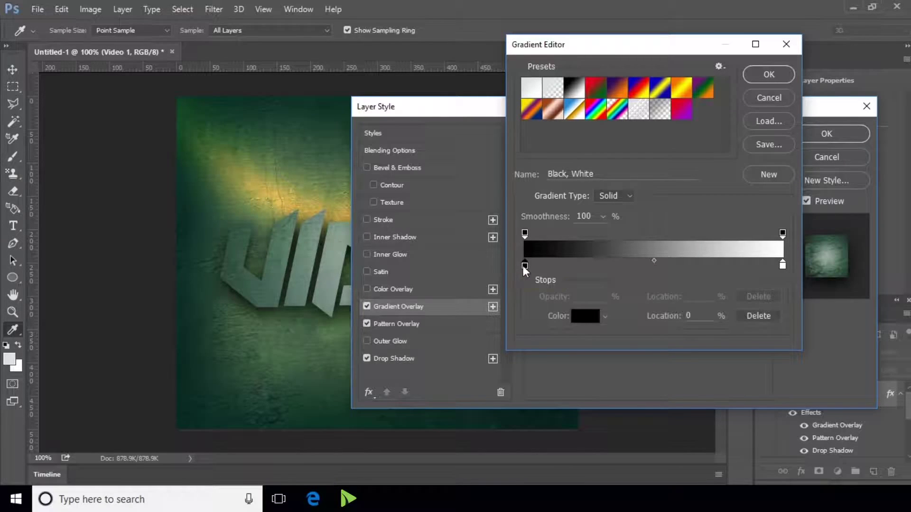
left_click(581, 317)
type("c")
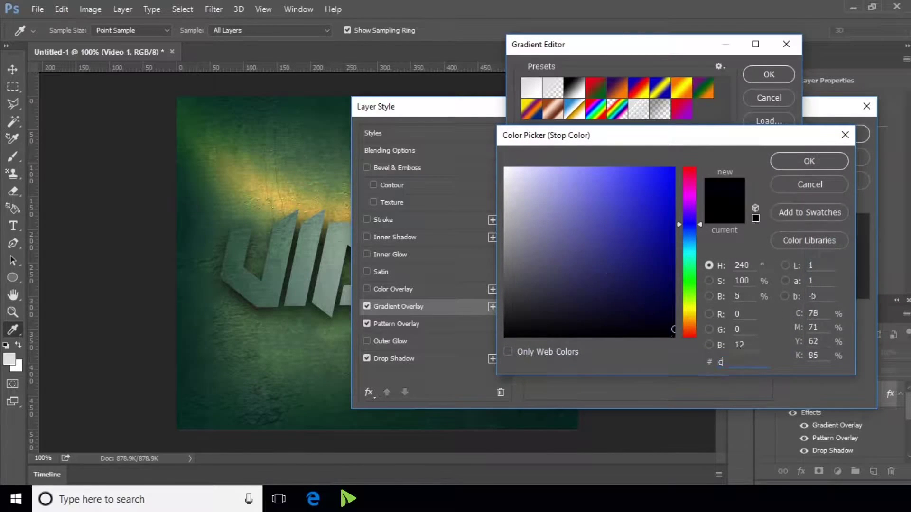
type("5d955")
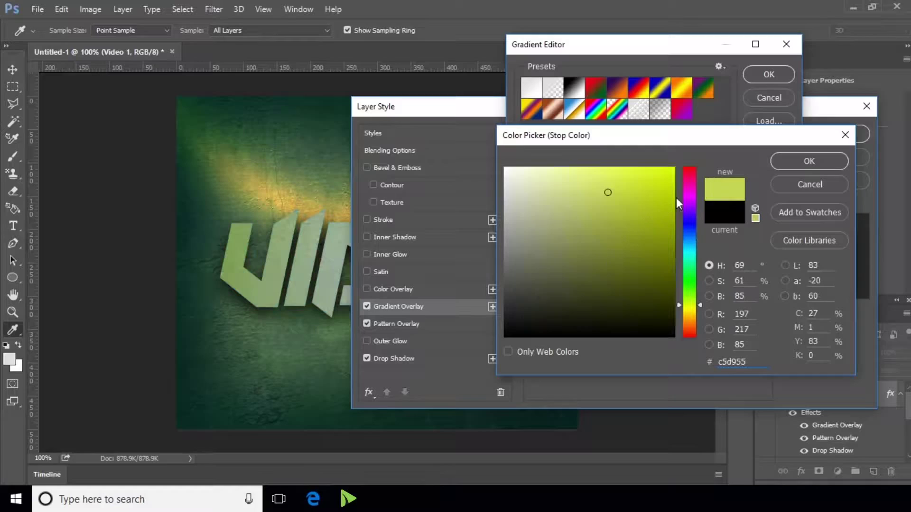
left_click(787, 156)
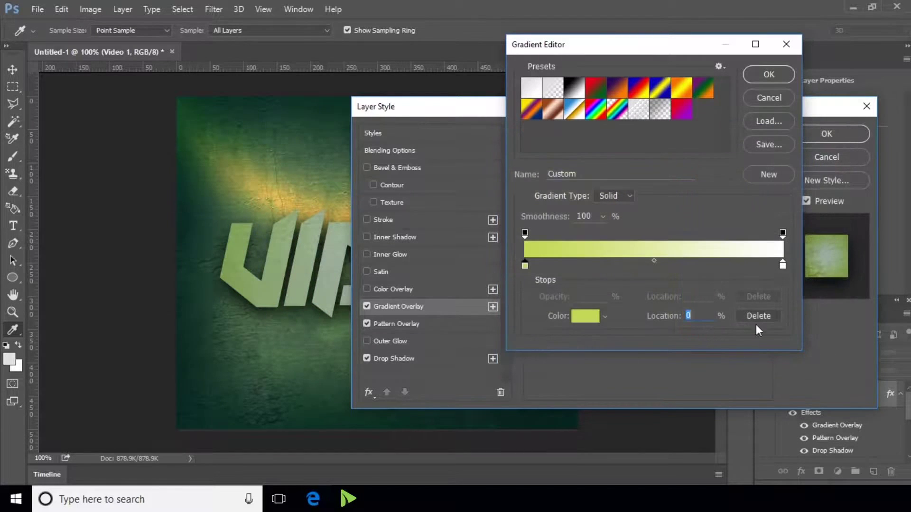
Set the gradient's end colour stop to black (000000) and accept the edited gradient
left_click(782, 265)
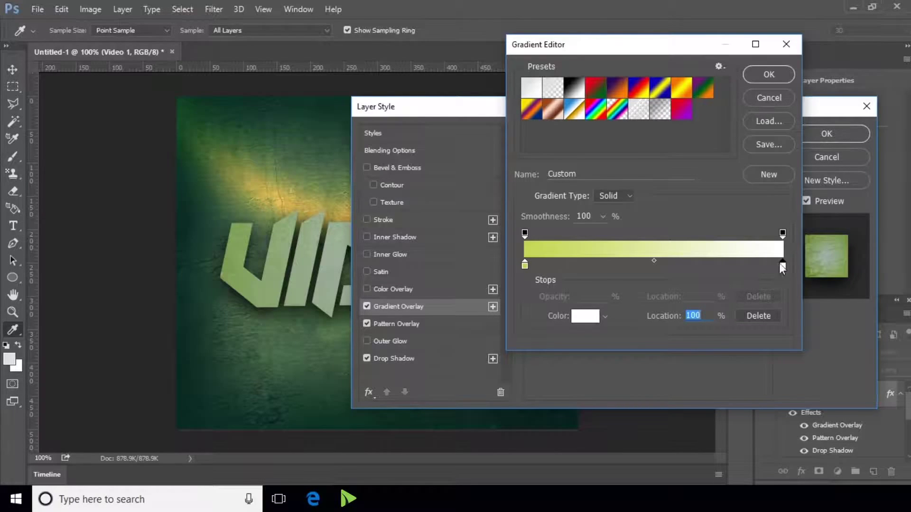
left_click(585, 317)
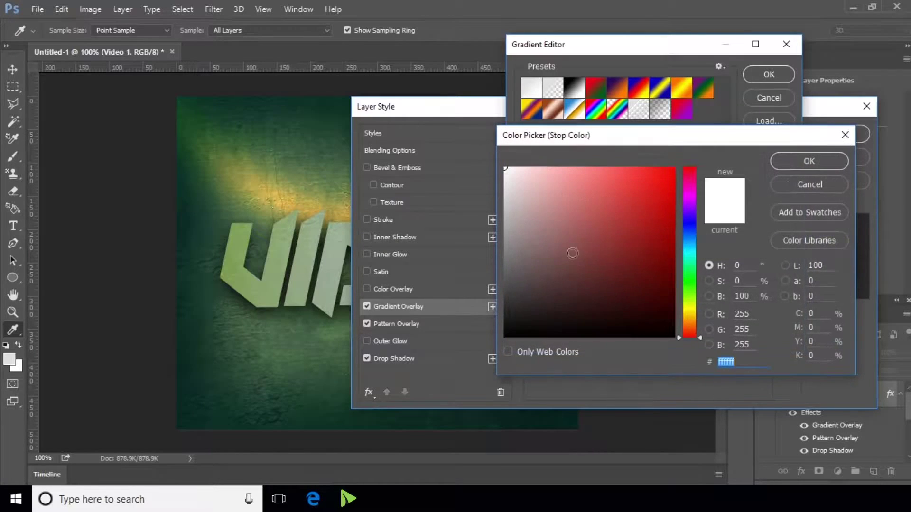
mouse_move(578, 237)
left_mouse_down()
mouse_move(673, 356)
mouse_move(708, 376)
left_mouse_up()
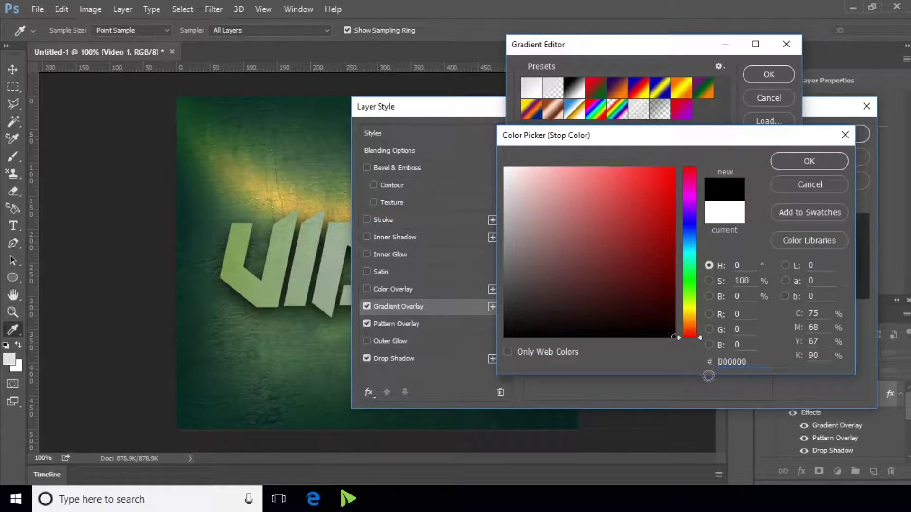
left_click(815, 166)
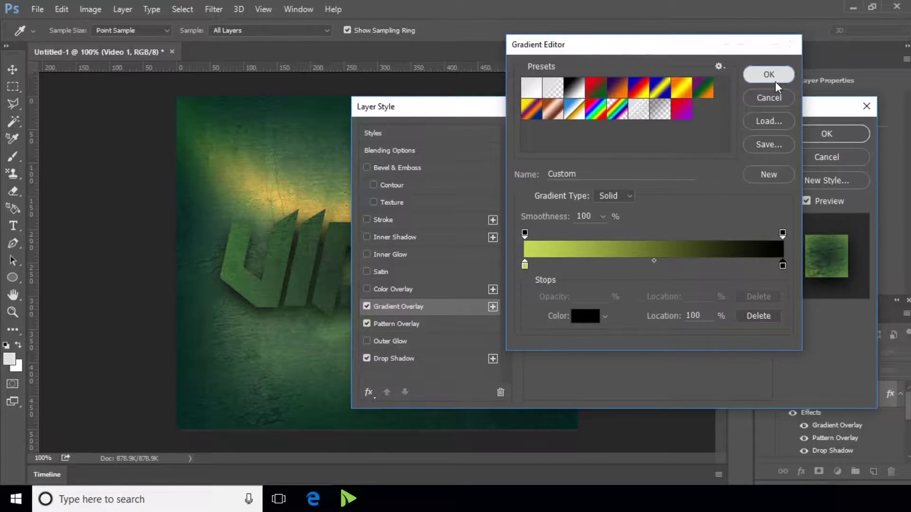
left_click(775, 82)
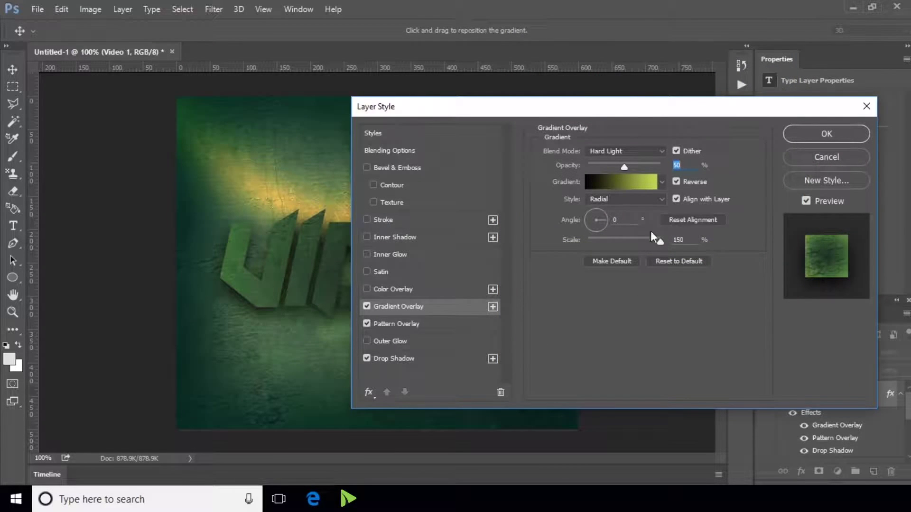
Turn off Reverse for the gradient overlay and set it to Linear style, 90° angle and 100% scale
left_click(675, 183)
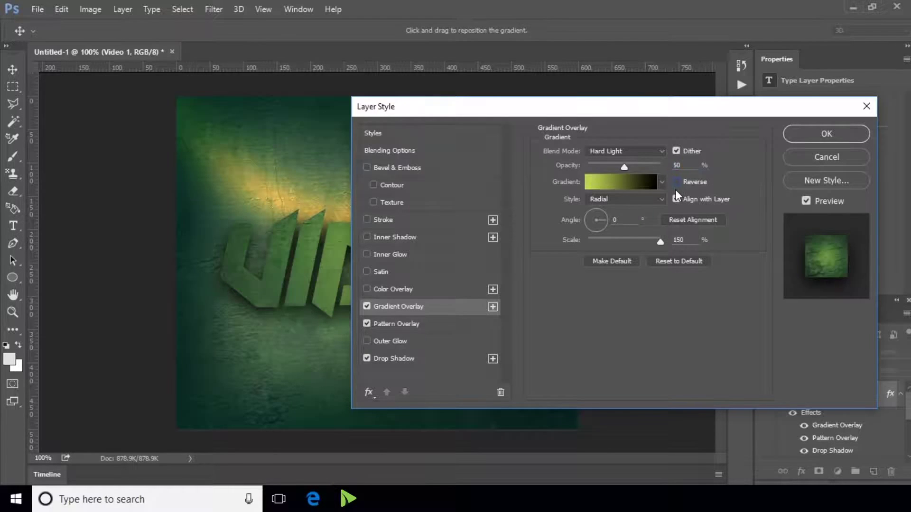
left_click(655, 197)
left_click(637, 211)
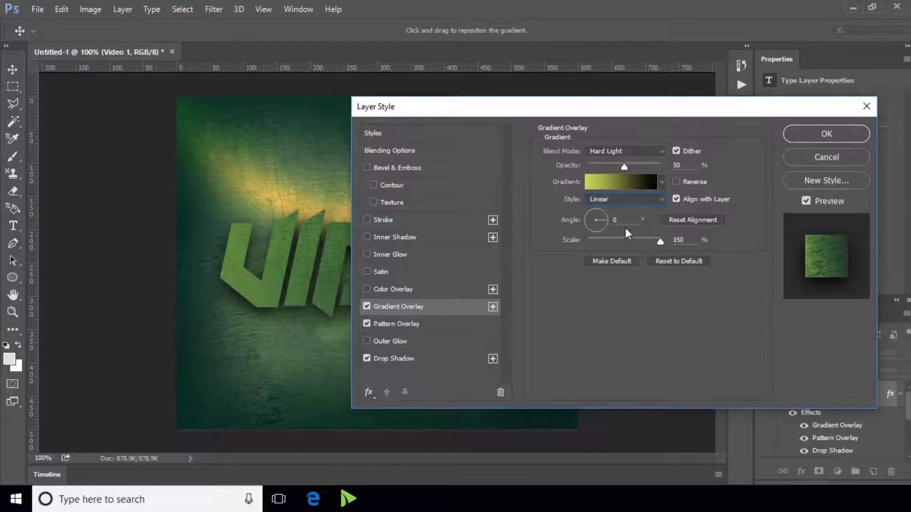
left_click_drag(625, 219, 611, 217)
type("90")
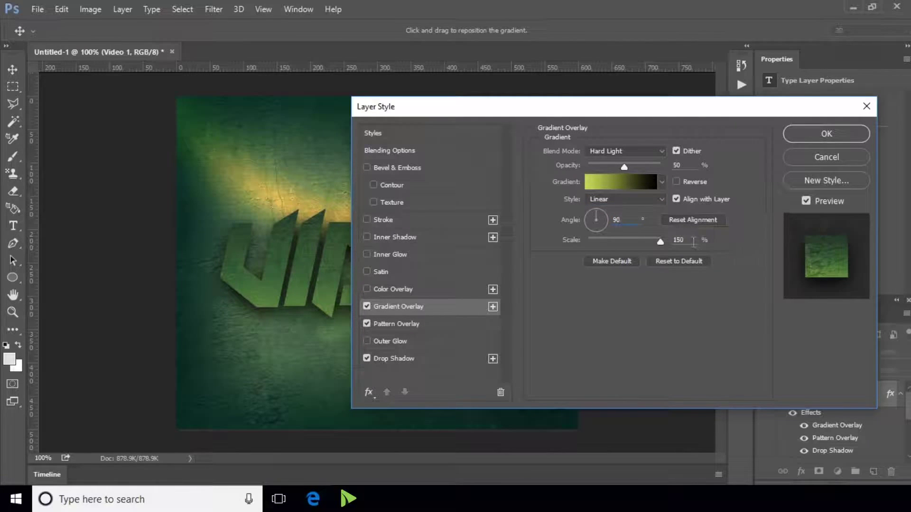
left_click_drag(688, 240, 655, 239)
type("100")
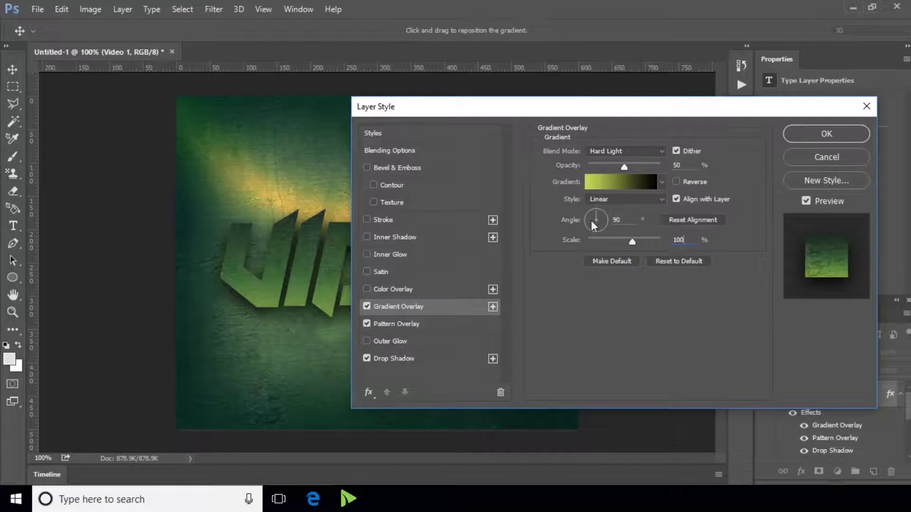
Add Bevel & Emboss to the Video 1 layer with a depth of 386% and a shading altitude of 20°
left_click(415, 167)
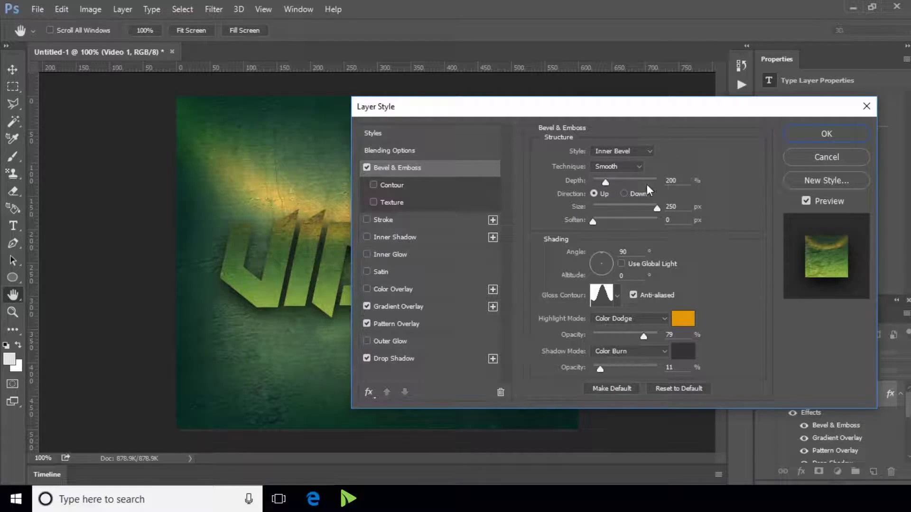
left_click_drag(603, 182, 617, 183)
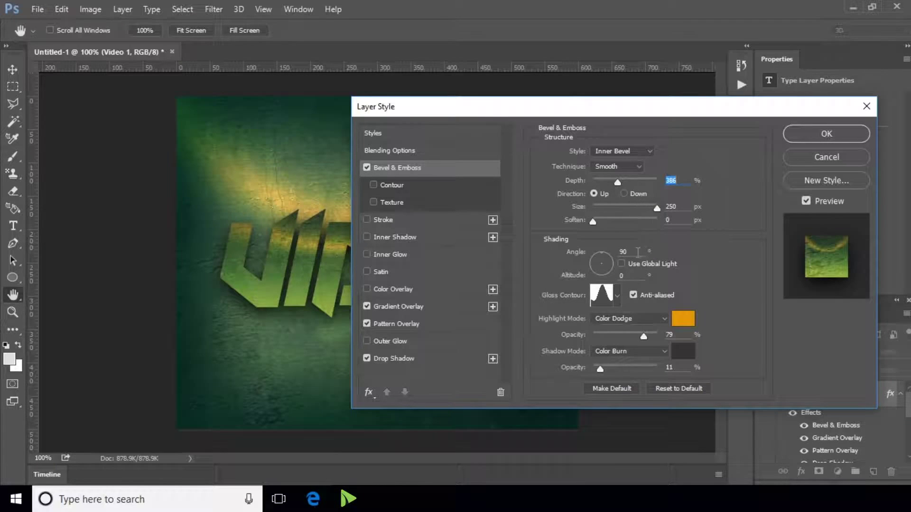
left_click(623, 275)
type("20")
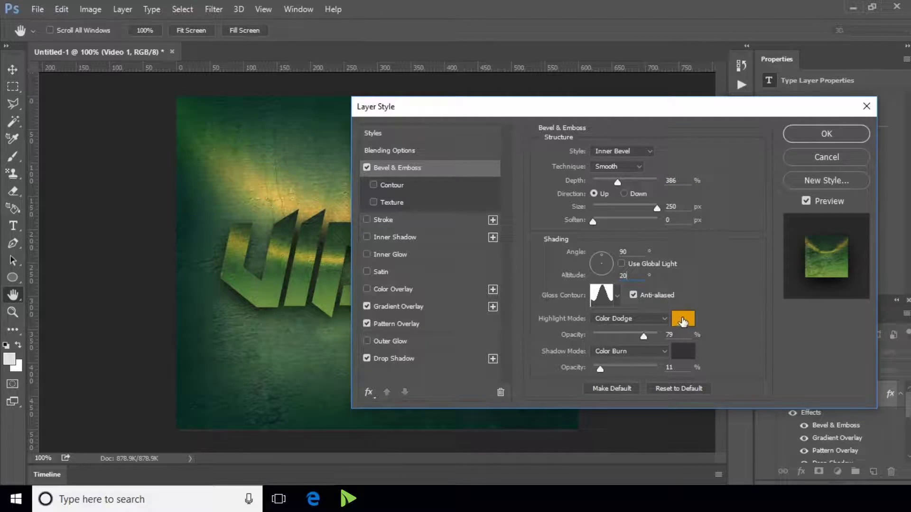
Set the Bevel & Emboss highlight colour to c5d955
left_click(682, 320)
type("c")
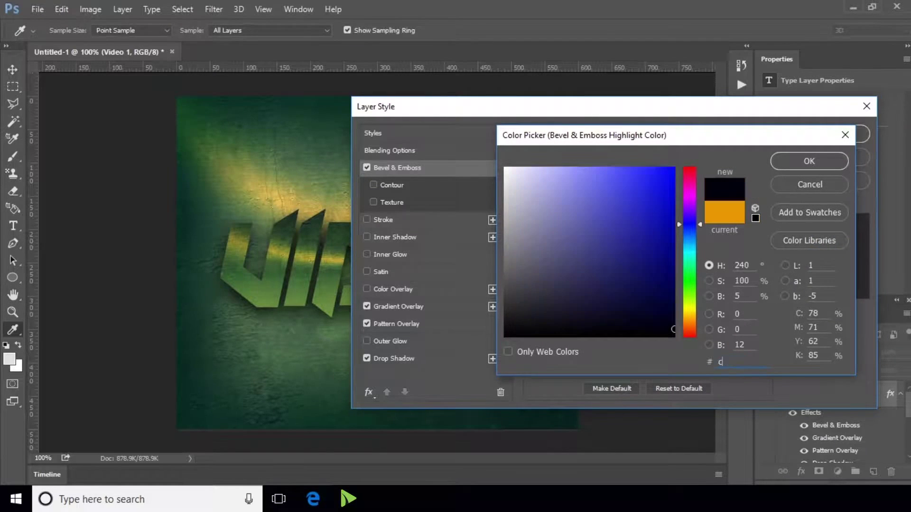
type("5d955")
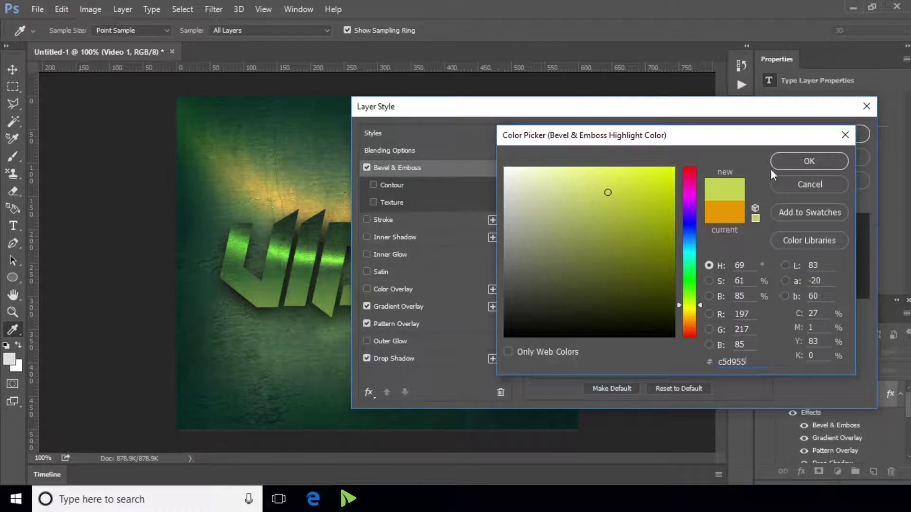
left_click(784, 164)
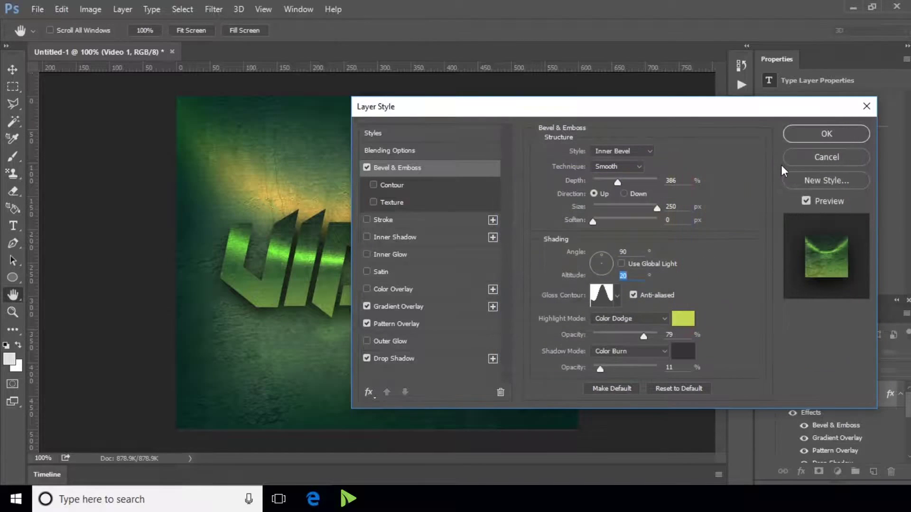
Set the bevel's shadow colour to 000000 and lower its highlight opacity to 30%
left_click(683, 351)
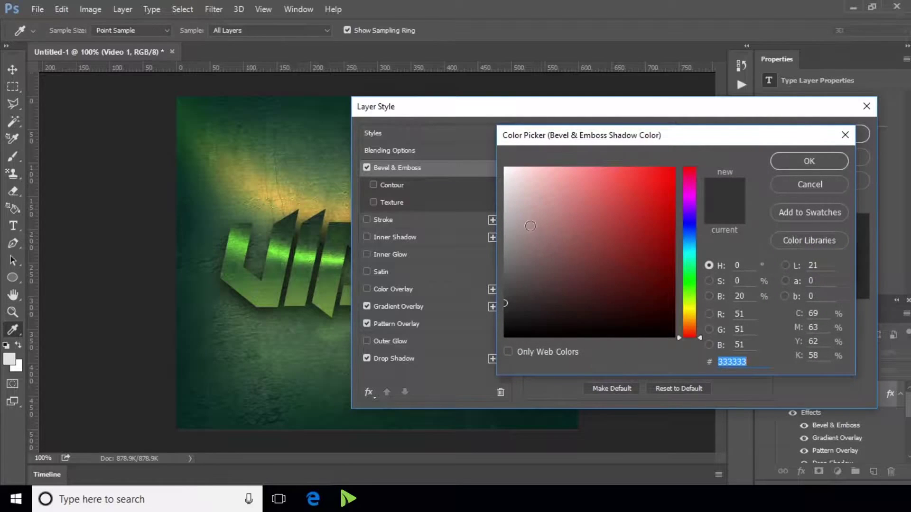
left_click_drag(575, 272, 685, 371)
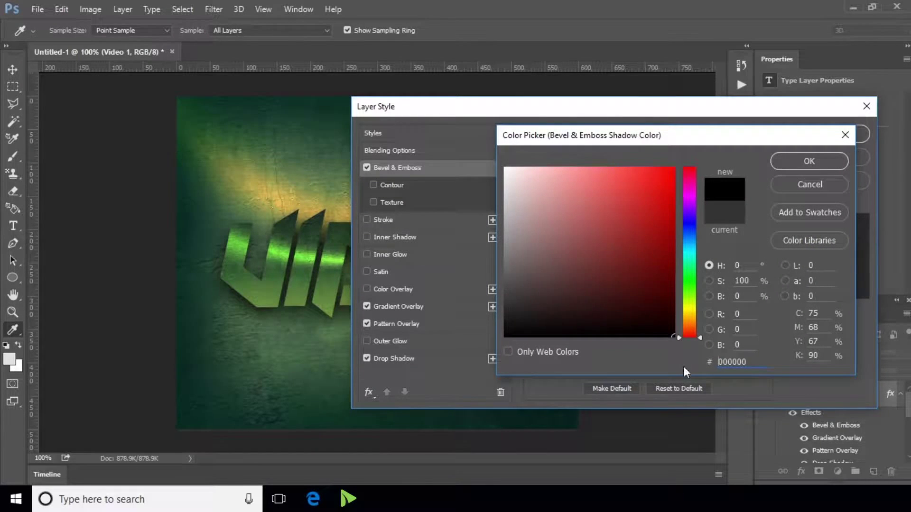
left_click(796, 164)
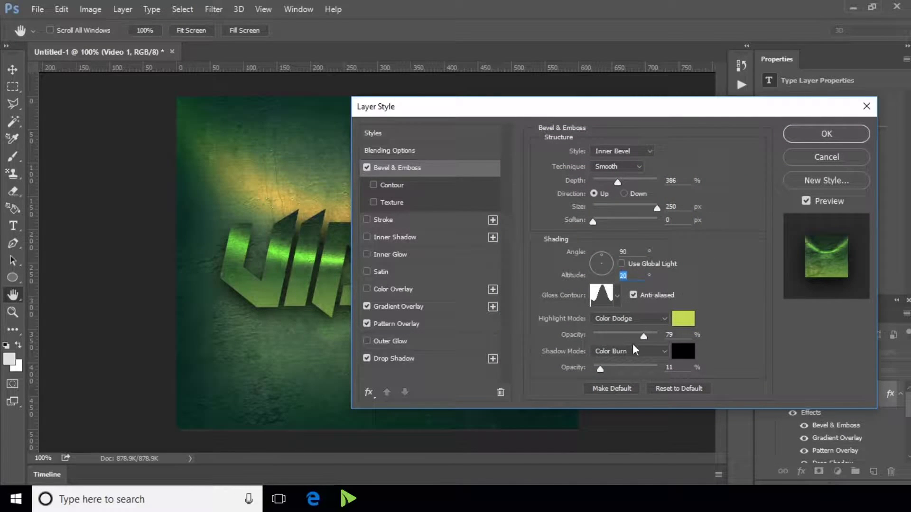
left_click_drag(642, 338, 625, 336)
left_click_drag(618, 335, 617, 335)
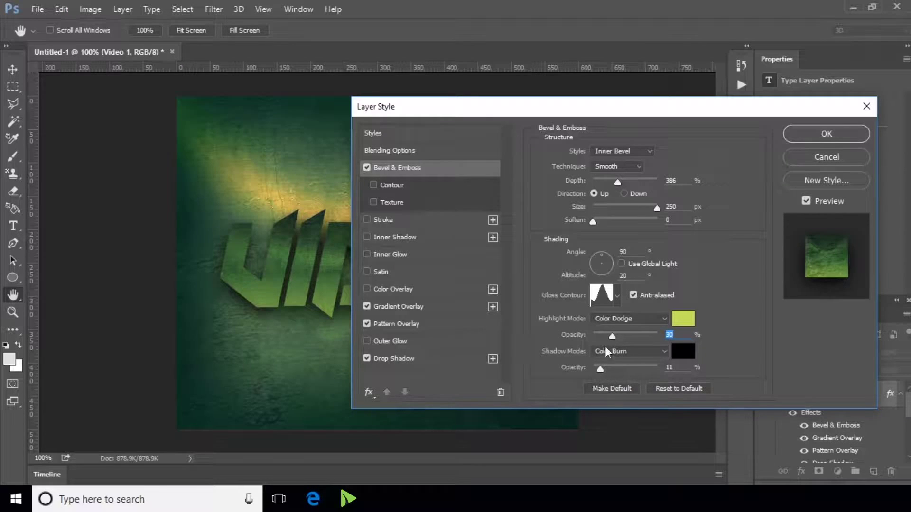
Reshape the bevel's gloss contour: lower the start point to 0% output, remove the peak and following dip points, and raise the end point to 99%
left_click(601, 301)
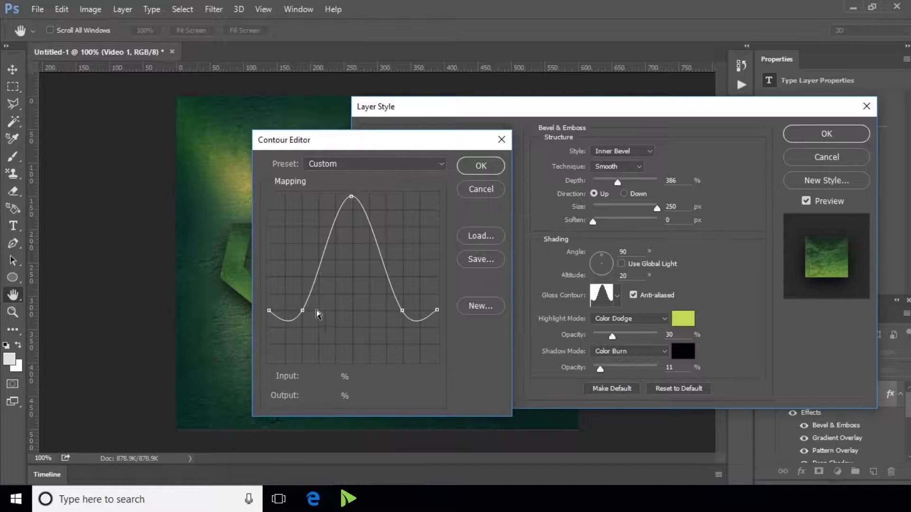
left_click_drag(269, 310, 322, 365)
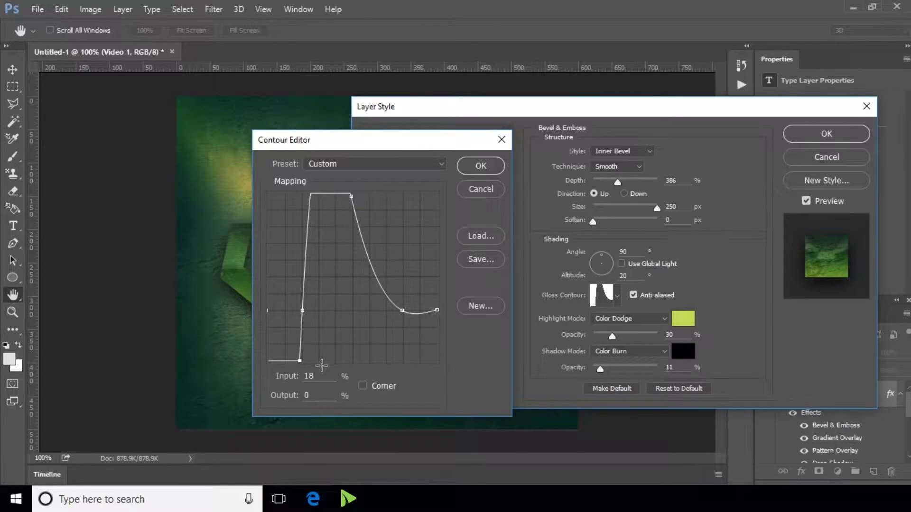
mouse_move(302, 311)
left_mouse_down()
mouse_move(326, 311)
mouse_move(308, 310)
left_mouse_up()
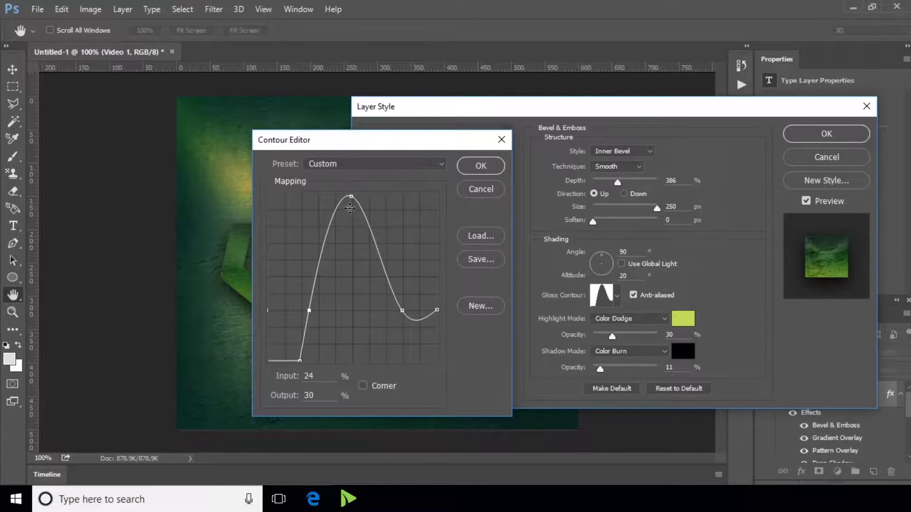
left_click_drag(402, 311, 372, 410)
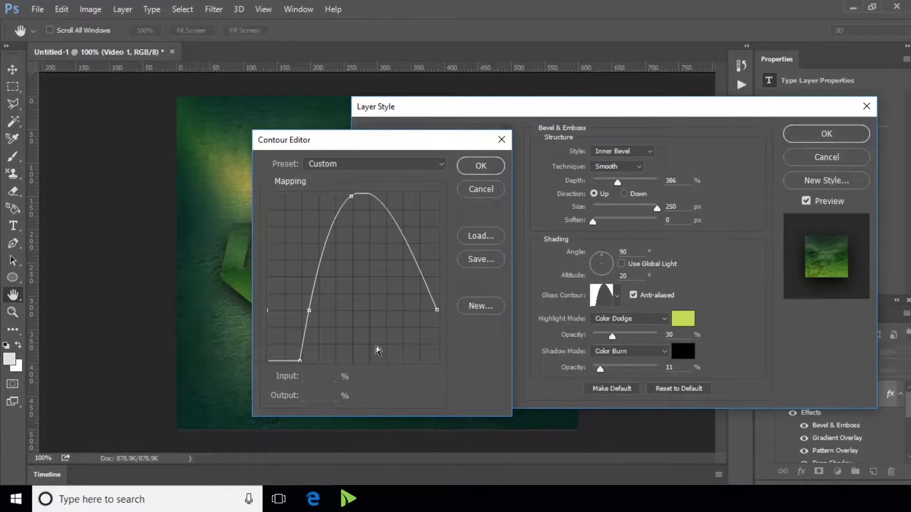
left_click_drag(351, 197, 440, 397)
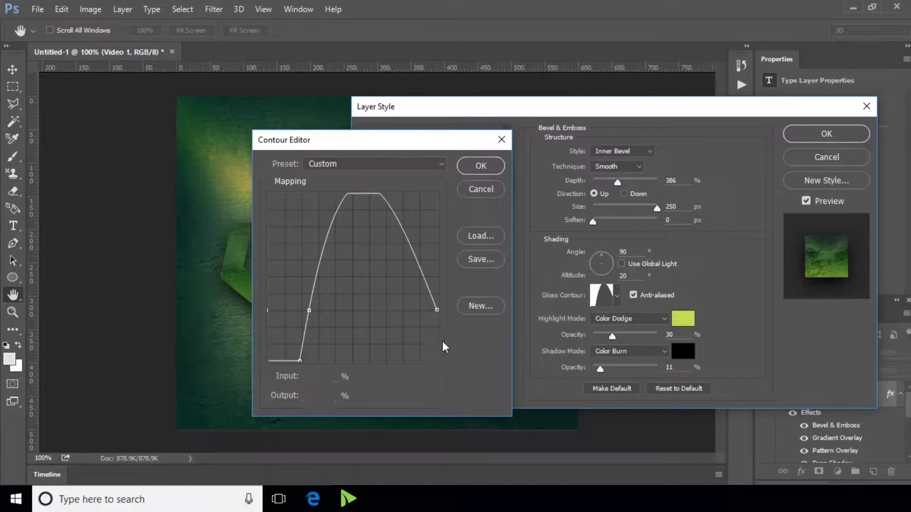
left_click_drag(437, 309, 446, 195)
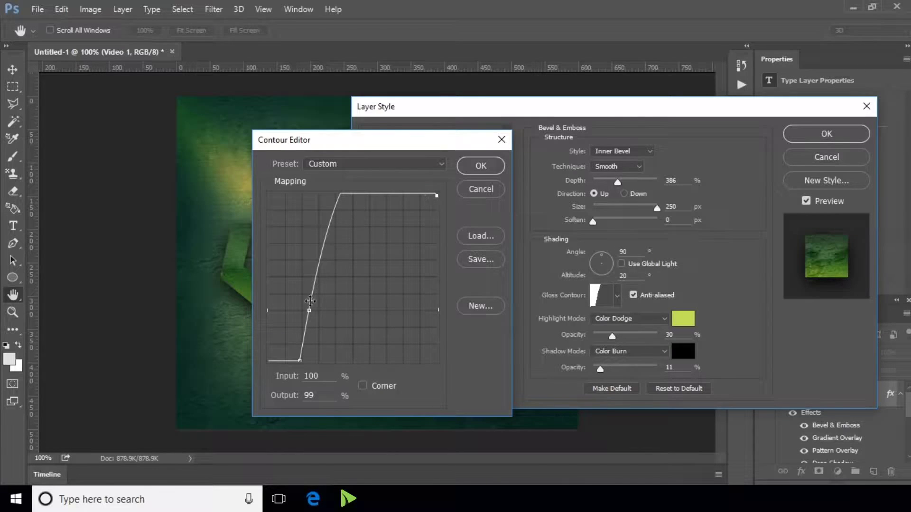
Set the gloss contour's lower point to 27% input, 0% output and its middle point to 44% input, 47% output, and accept the curve
left_click_drag(308, 310, 319, 311)
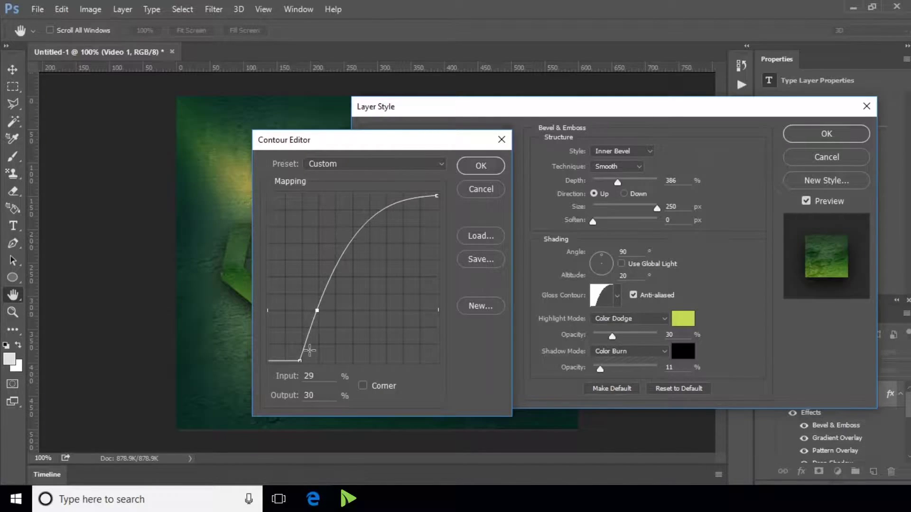
left_click_drag(300, 361, 316, 362)
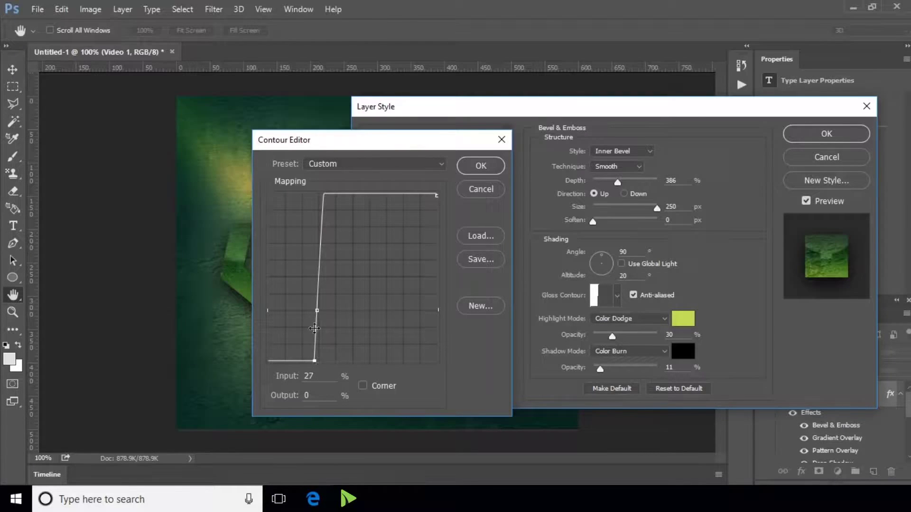
left_click_drag(317, 311, 318, 262)
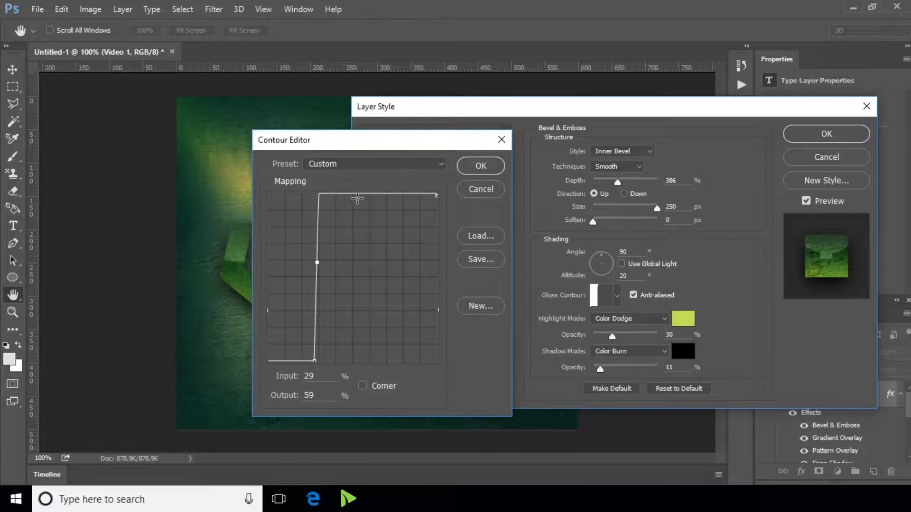
left_click(319, 195)
left_click_drag(331, 200, 436, 199)
left_click_drag(320, 263, 343, 282)
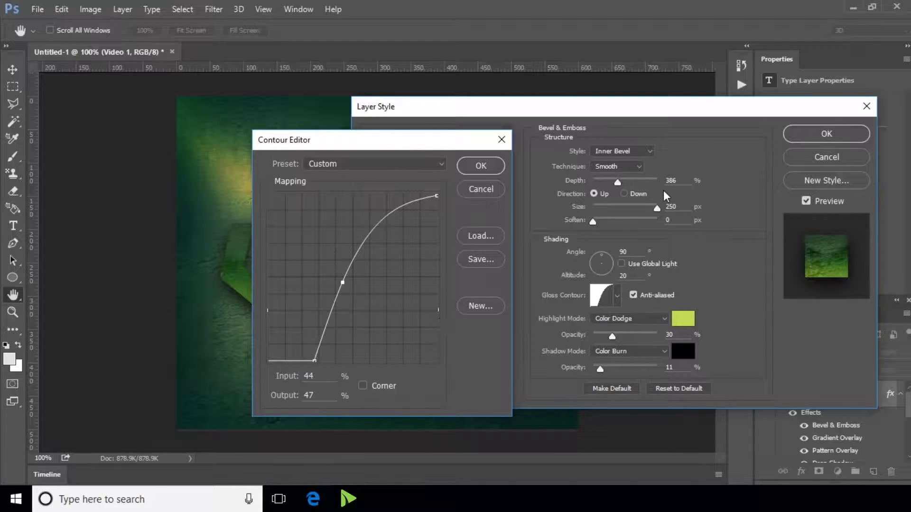
left_click(488, 173)
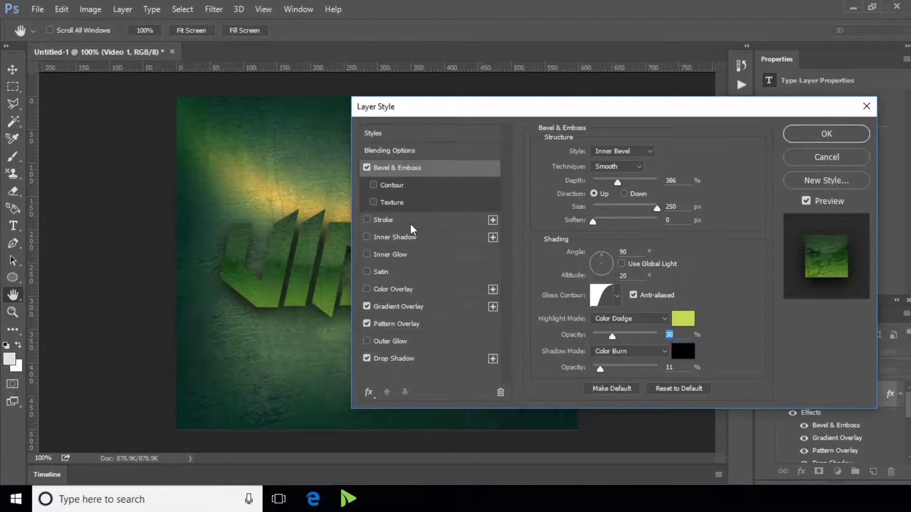
Add a Satin effect to the Video 1 layer with Color Dodge blend mode and colour 918800
left_click(413, 272)
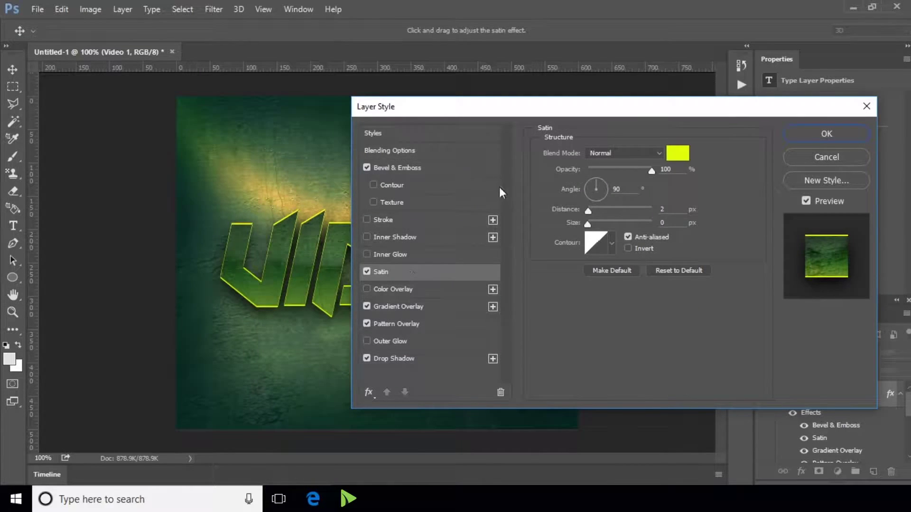
left_click(610, 153)
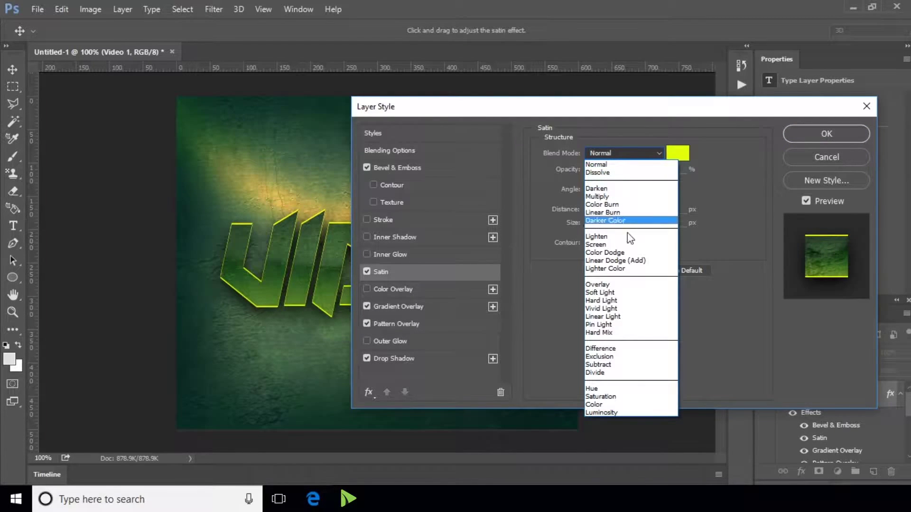
left_click(625, 252)
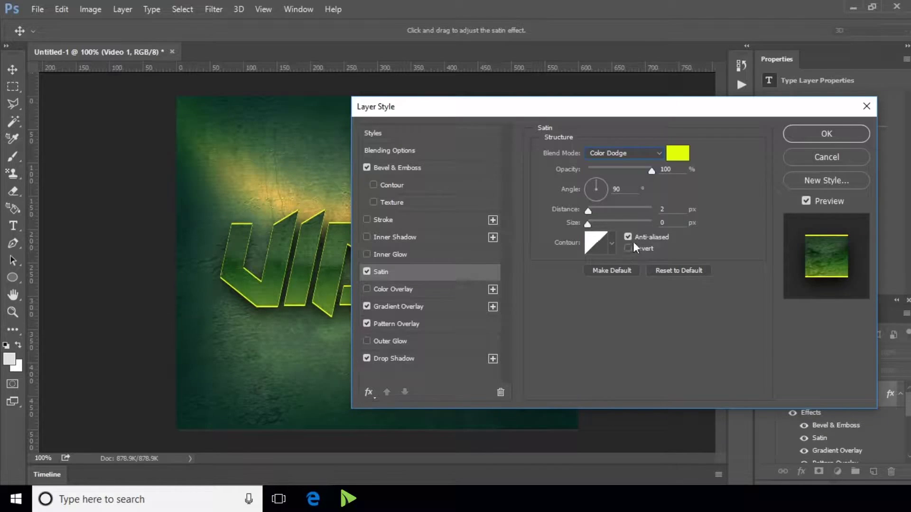
left_click(687, 156)
type("918800")
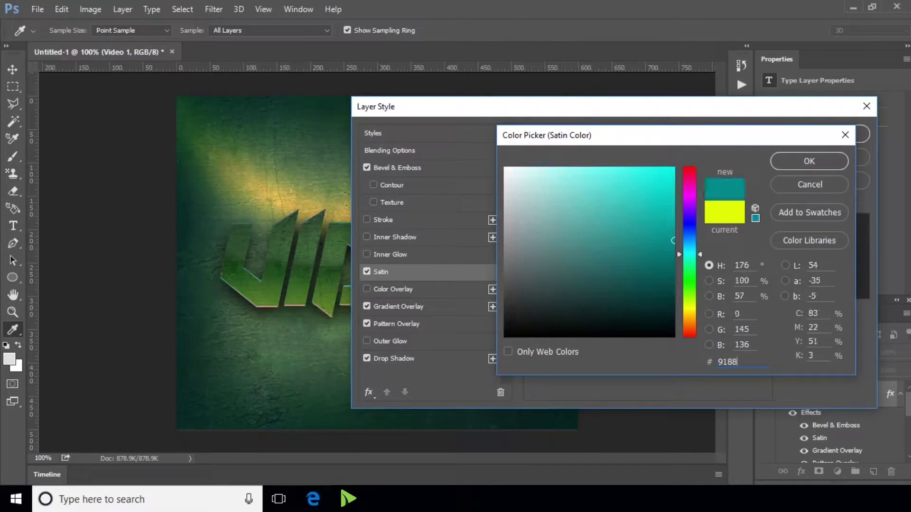
left_click(804, 162)
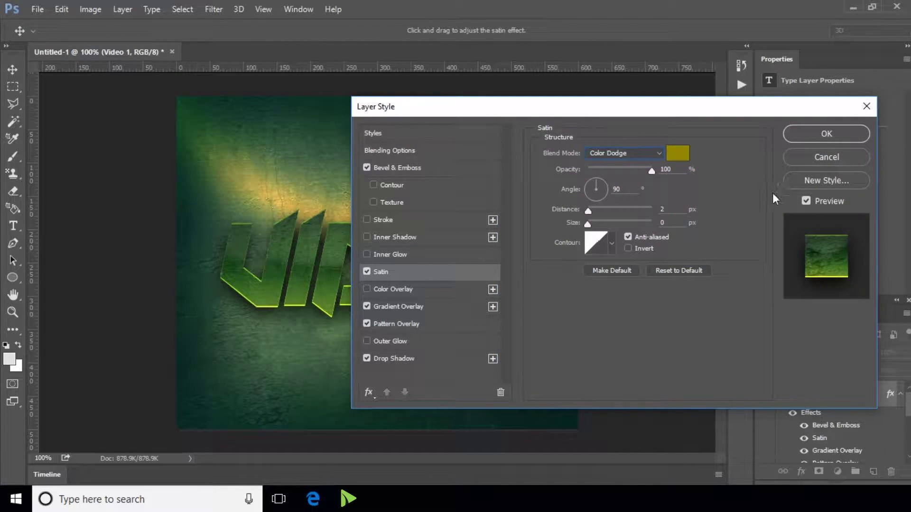
Set the satin to 40% opacity, 50 px distance and 40 px size, using the fourth preset contour
left_click_drag(652, 173, 612, 176)
mouse_move(534, 108)
left_mouse_down()
mouse_move(643, 128)
mouse_move(724, 106)
mouse_move(540, 95)
left_mouse_up()
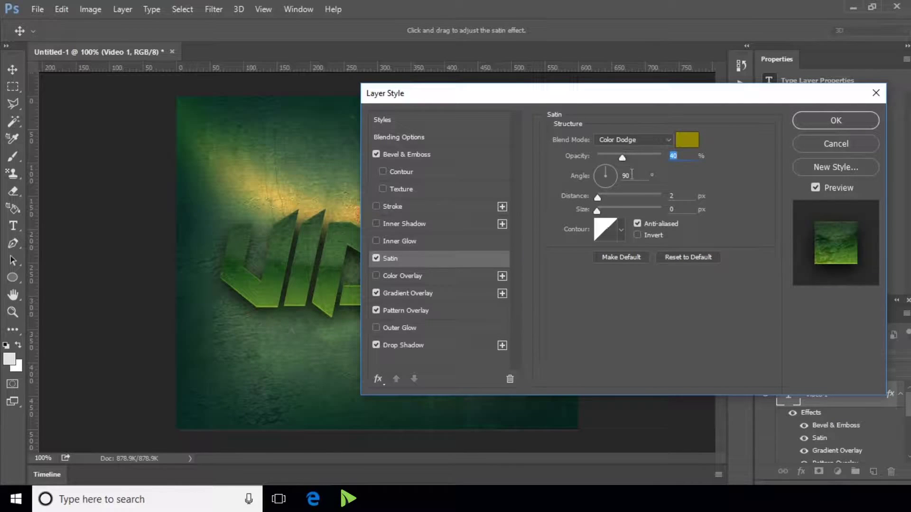
left_click(597, 196)
left_click_drag(596, 196, 630, 196)
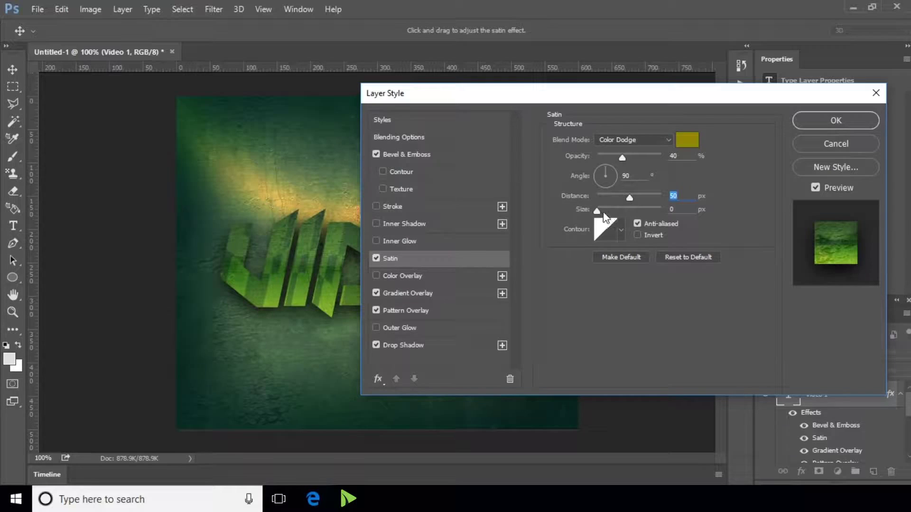
left_click_drag(597, 210, 613, 211)
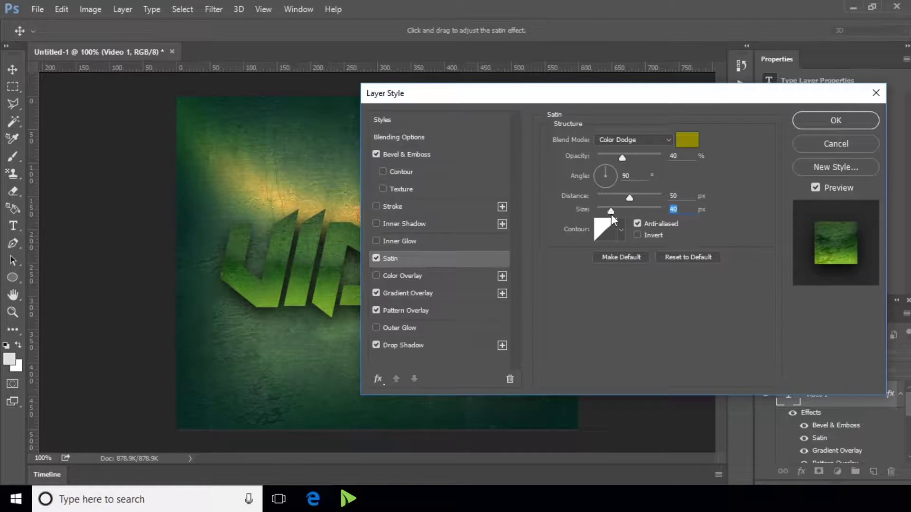
left_click(621, 230)
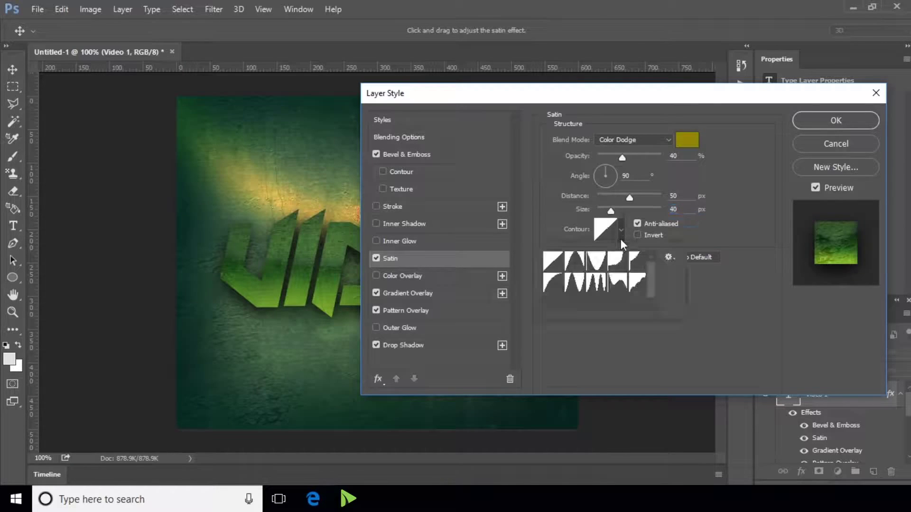
left_click(618, 261)
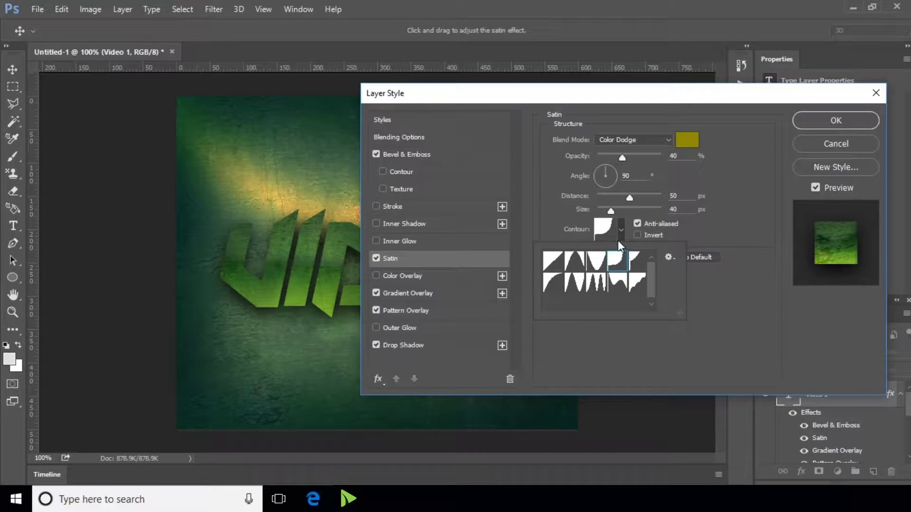
left_click(619, 235)
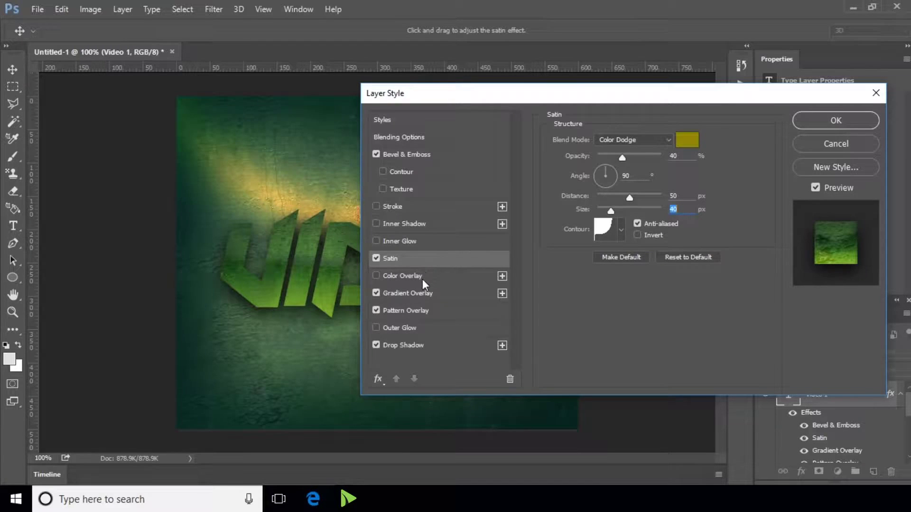
Add an Inner Glow to the Video 1 layer with Color Dodge blend mode and colour ffffff
left_click(412, 241)
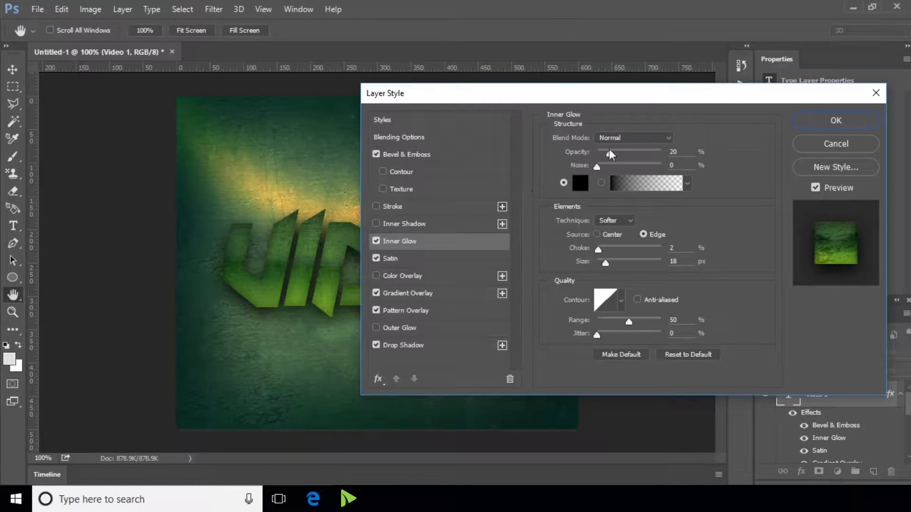
left_click(622, 138)
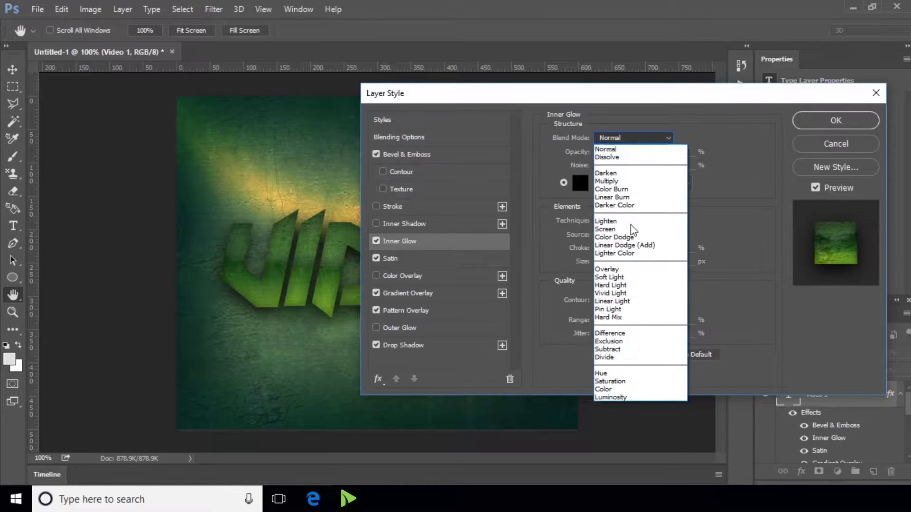
left_click(630, 238)
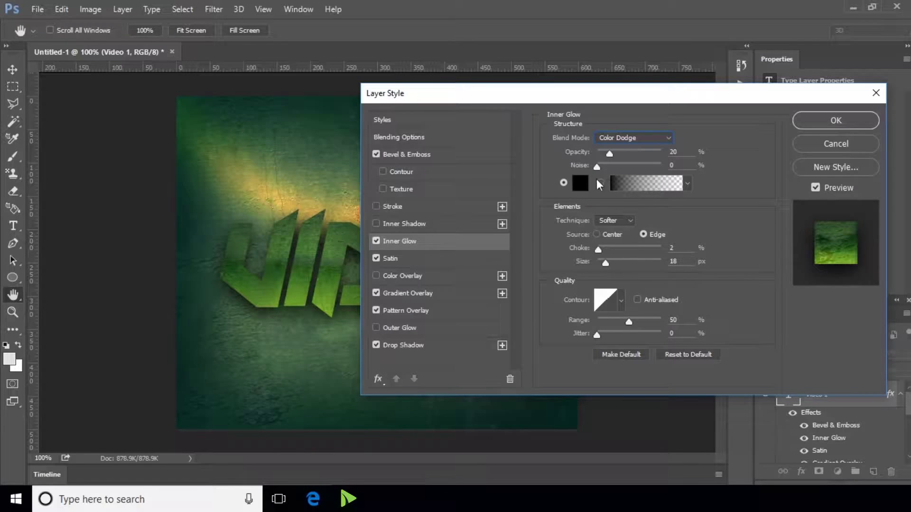
left_click(582, 184)
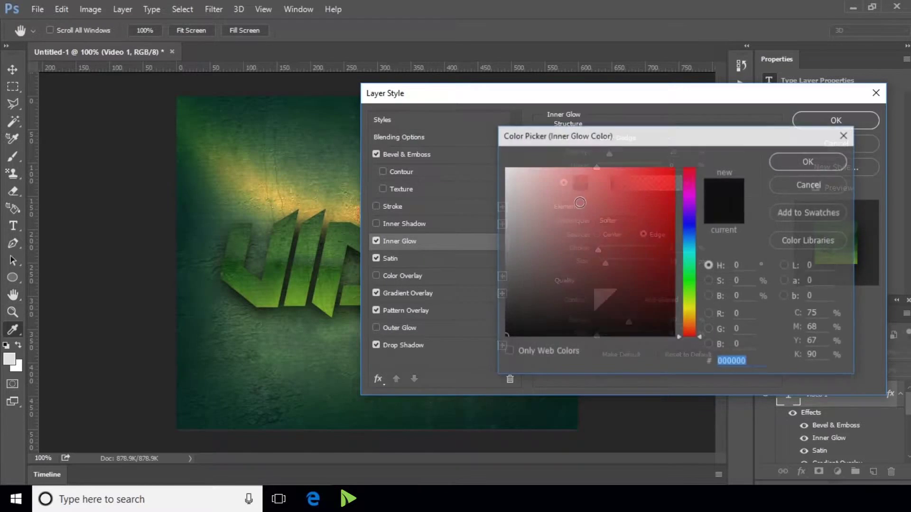
type("ffffff")
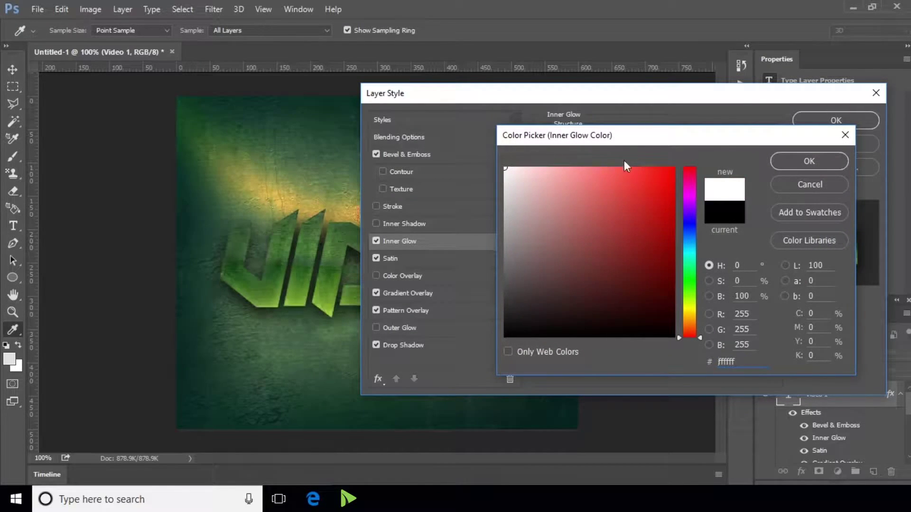
left_click(796, 162)
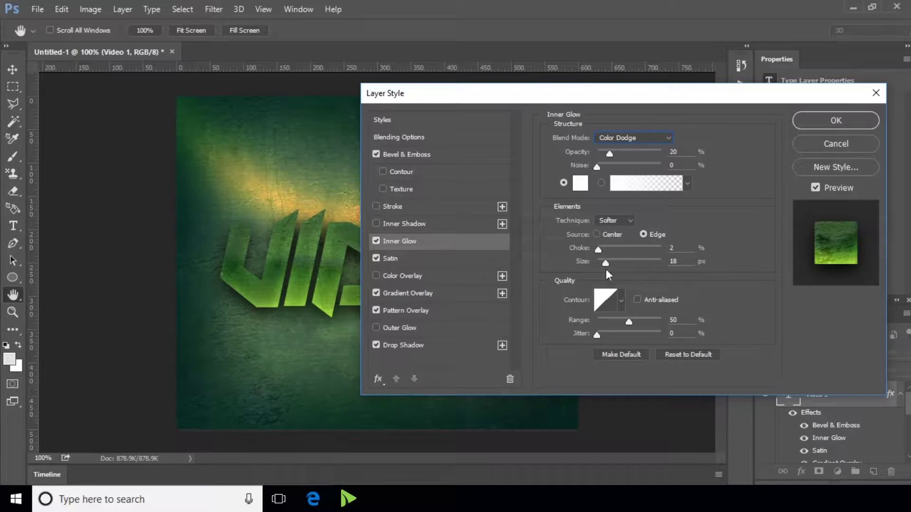
Set the inner glow's choke to 0% and size to 21 px, and give it the cone-shaped second preset contour
left_click_drag(598, 251, 591, 250)
left_click_drag(605, 264, 607, 264)
left_click(620, 299)
left_click(581, 331)
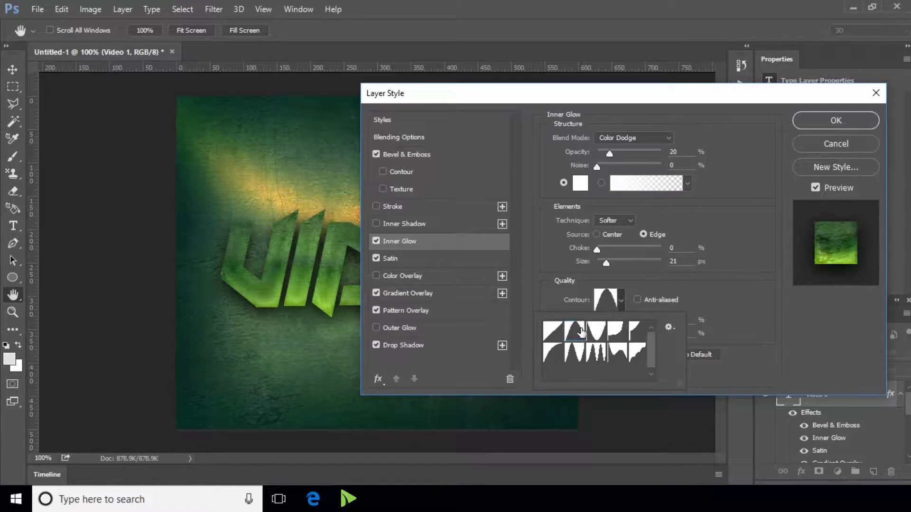
left_click(619, 305)
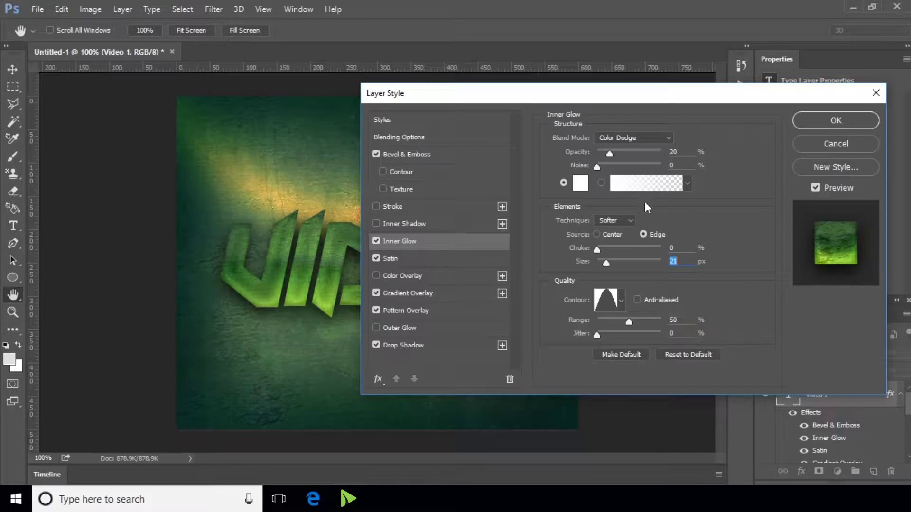
Add a 1 px inside Stroke to the Video 1 layer with a solid colour fill of 3f7f4e
left_click(404, 207)
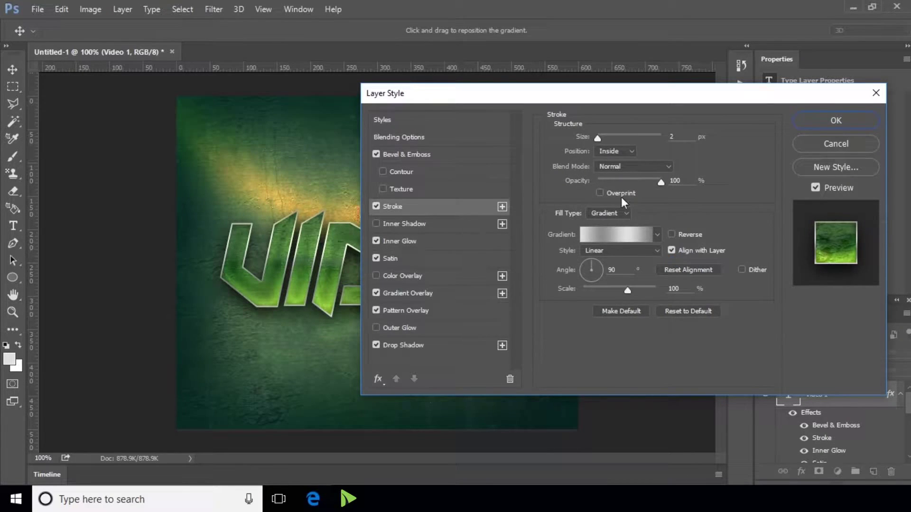
double_click(679, 137)
type("1")
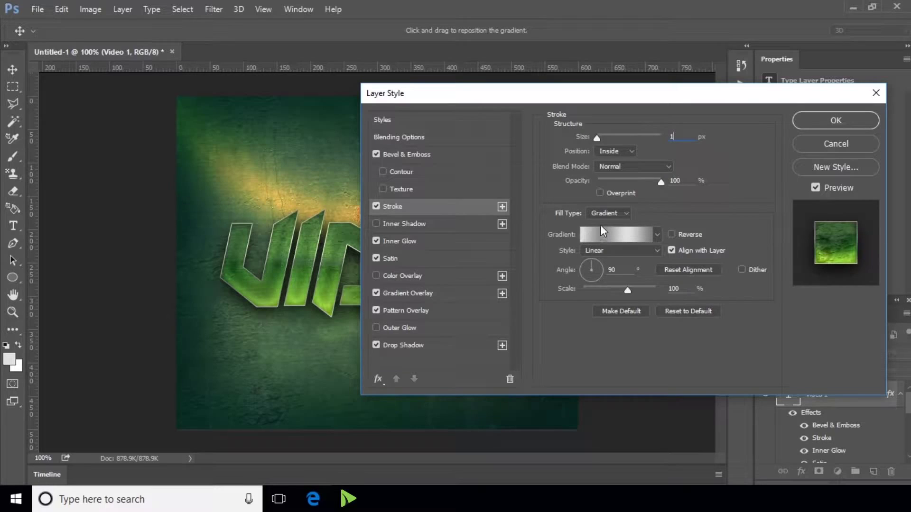
left_click(605, 211)
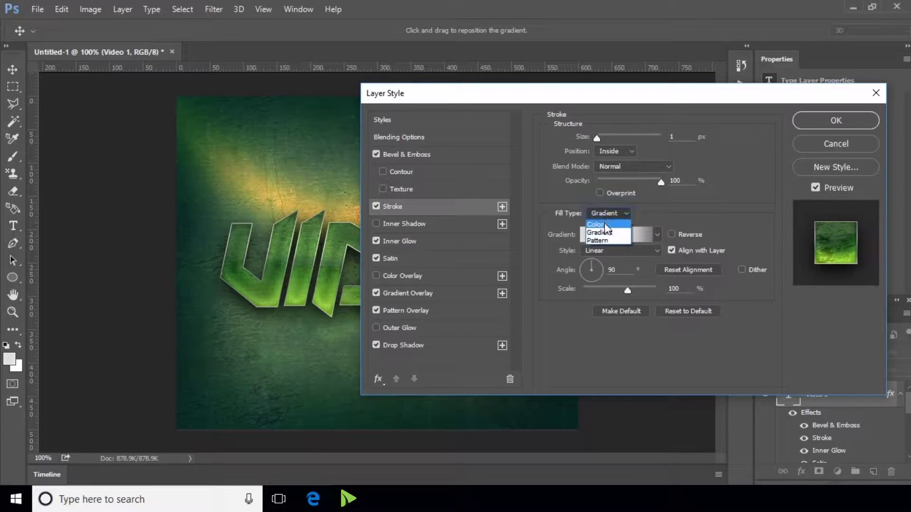
left_click(604, 225)
left_click(580, 234)
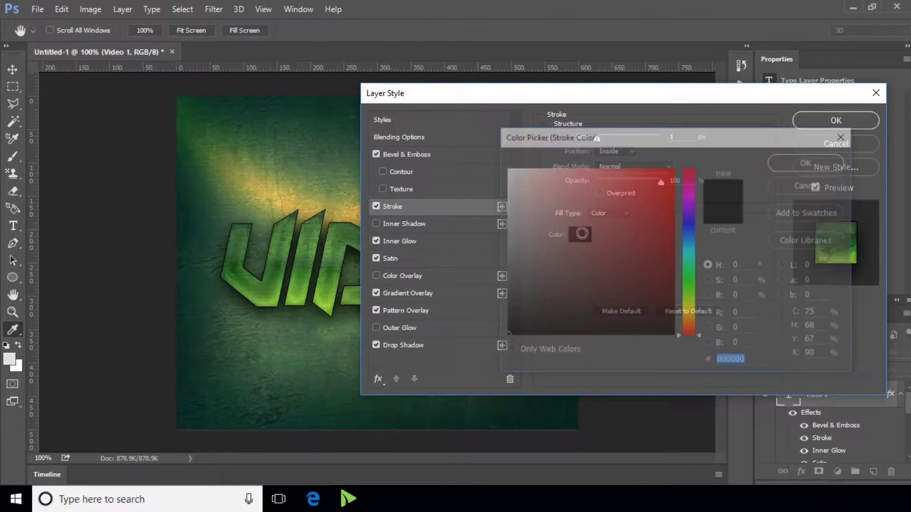
type("3f7f4e")
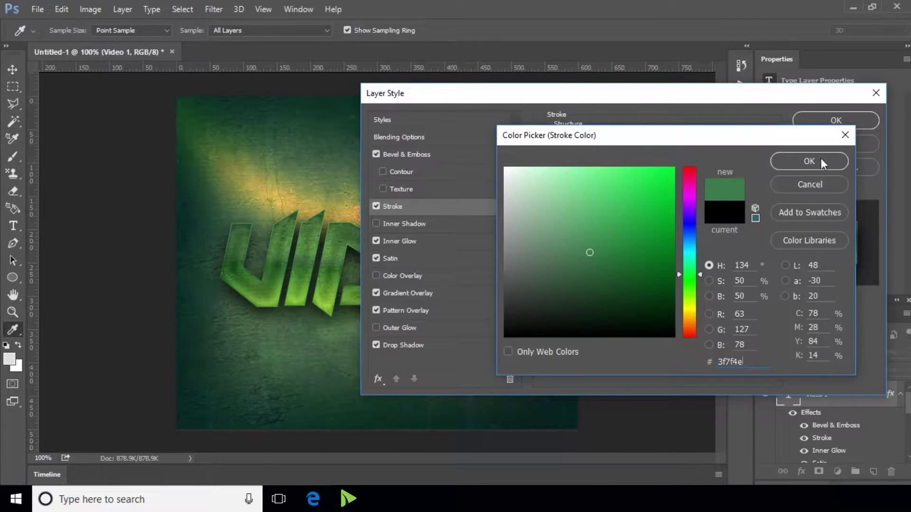
left_click(820, 160)
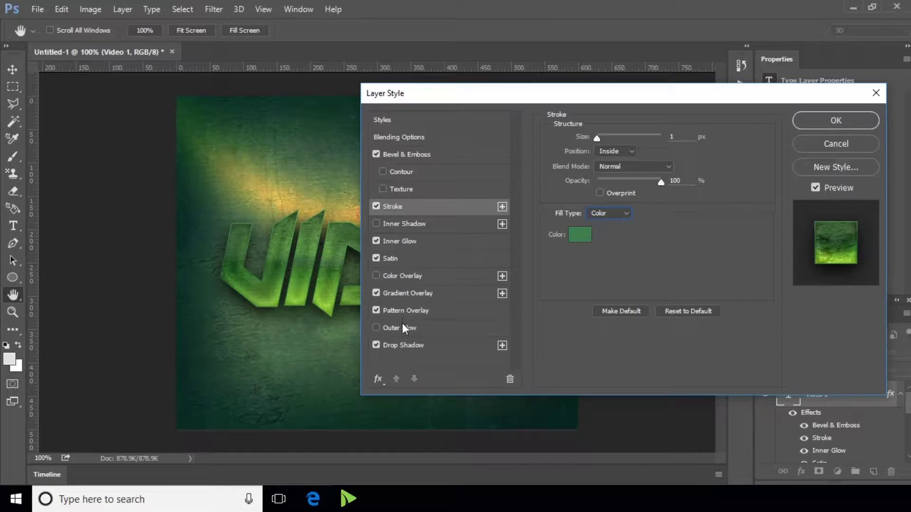
Add an Outer Glow to the Video 1 layer with Color Dodge blend mode, 60% opacity and colour d69c2c
left_click(414, 327)
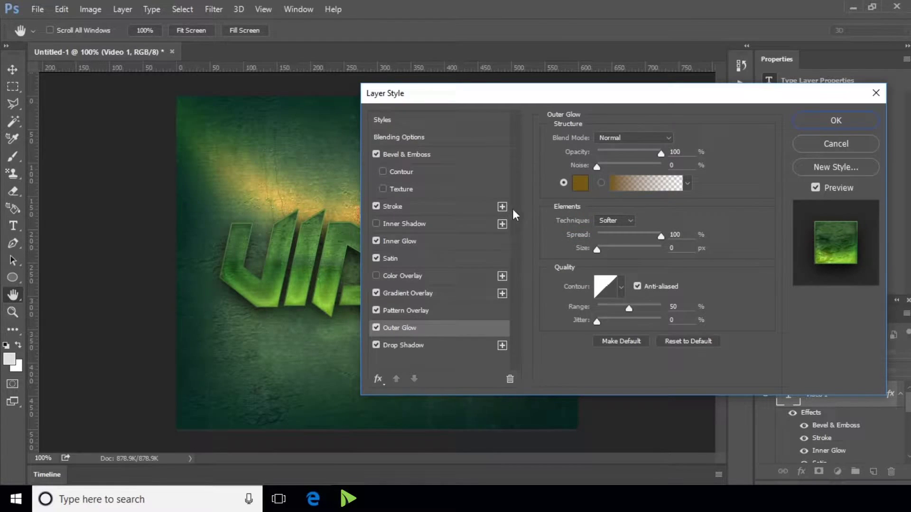
left_click(634, 137)
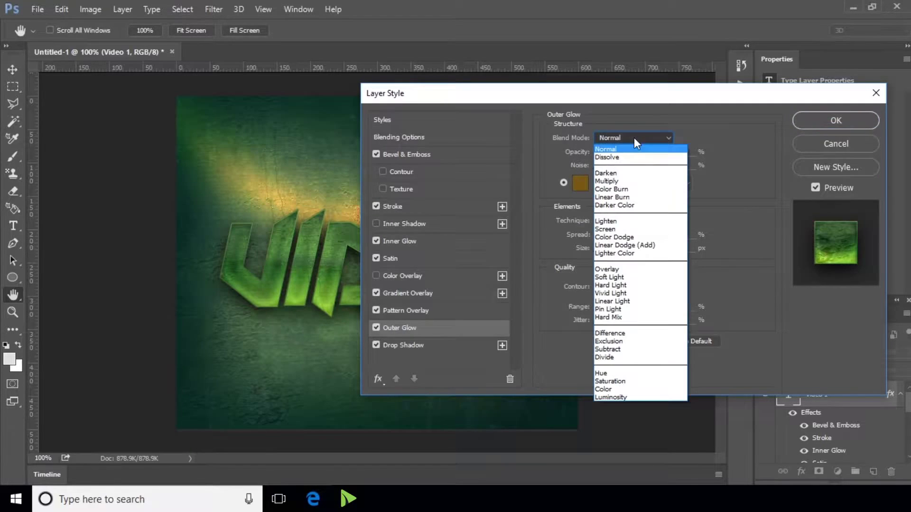
left_click(642, 236)
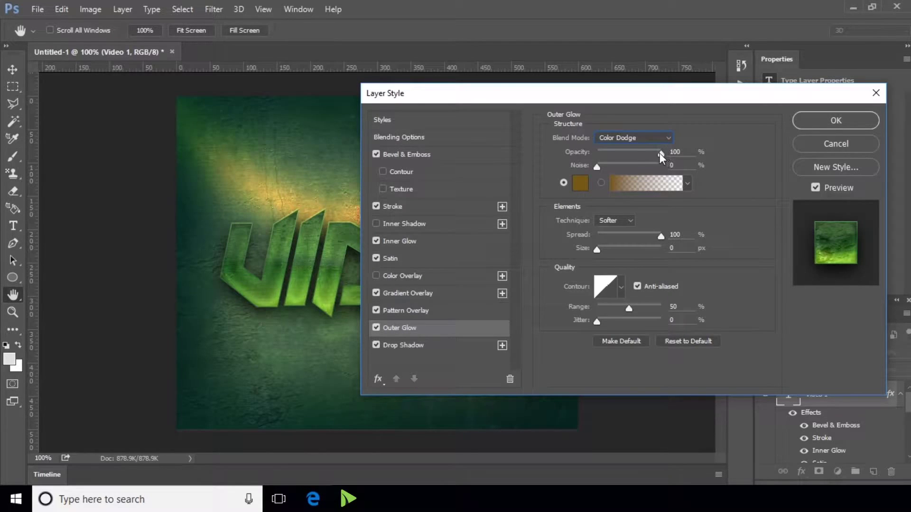
left_click_drag(643, 153, 638, 153)
left_click(581, 181)
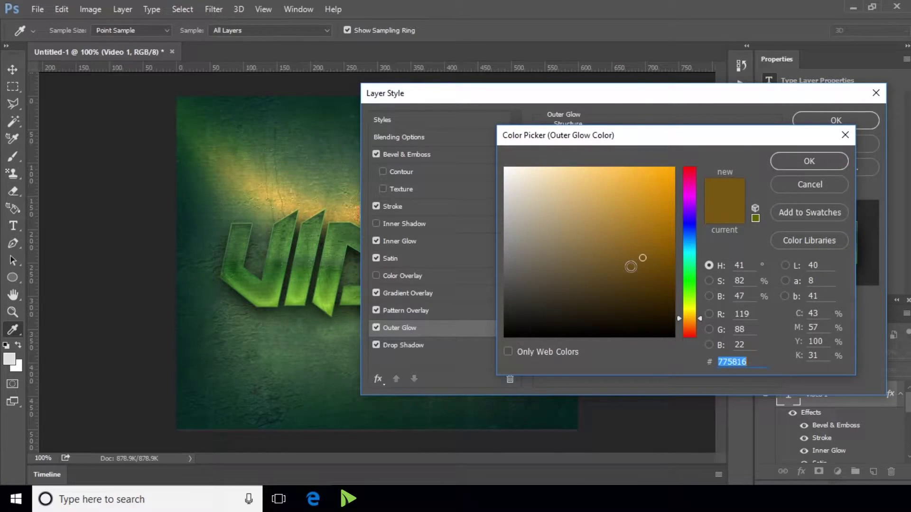
type("d69c2c")
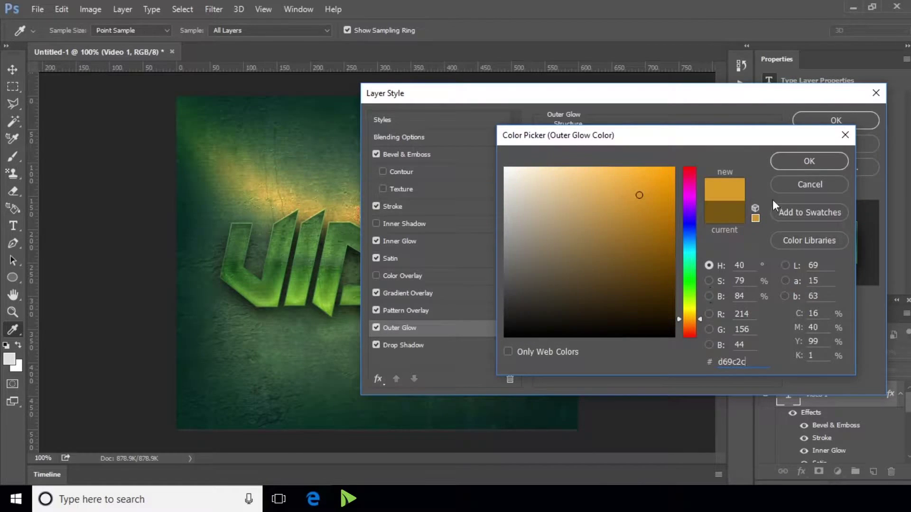
left_click(792, 164)
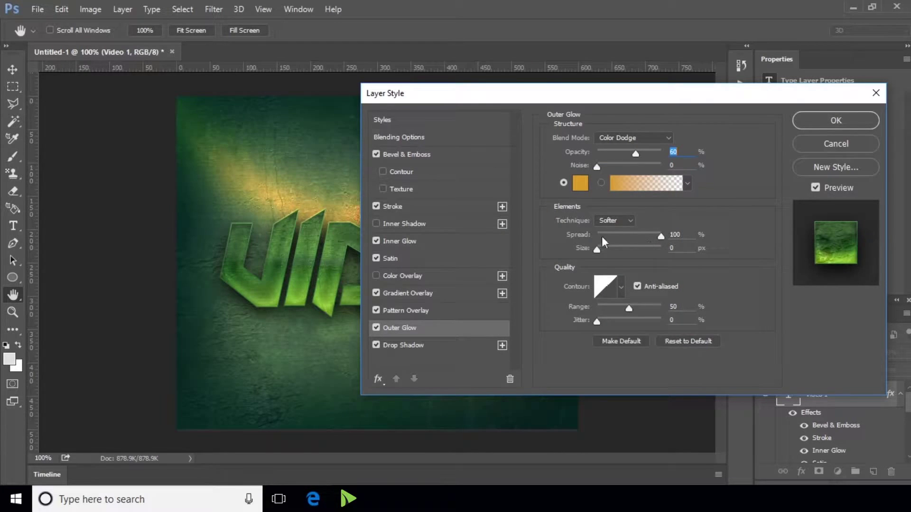
Set the outer glow's spread to 0%, size to 21 px and range to 72% with the cone-shaped second preset contour, and apply the styles
left_click_drag(659, 236, 601, 239)
left_click_drag(601, 254, 607, 254)
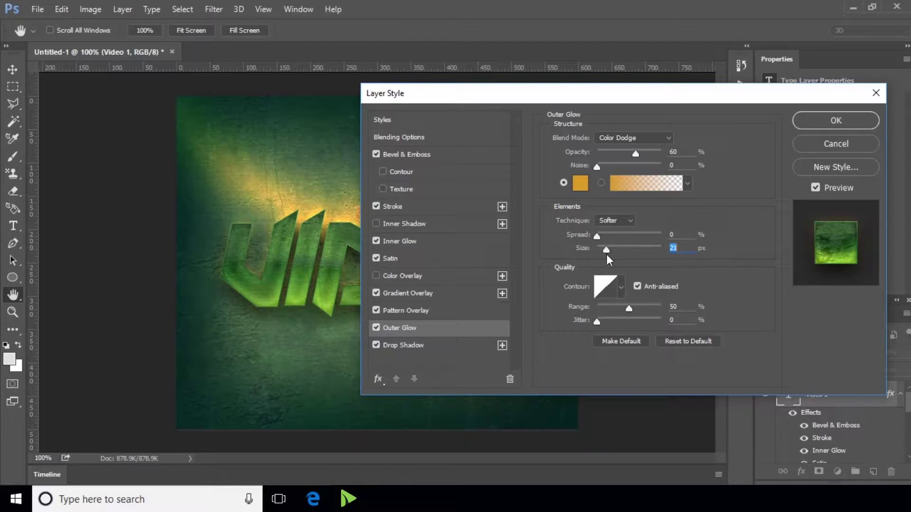
left_click(622, 287)
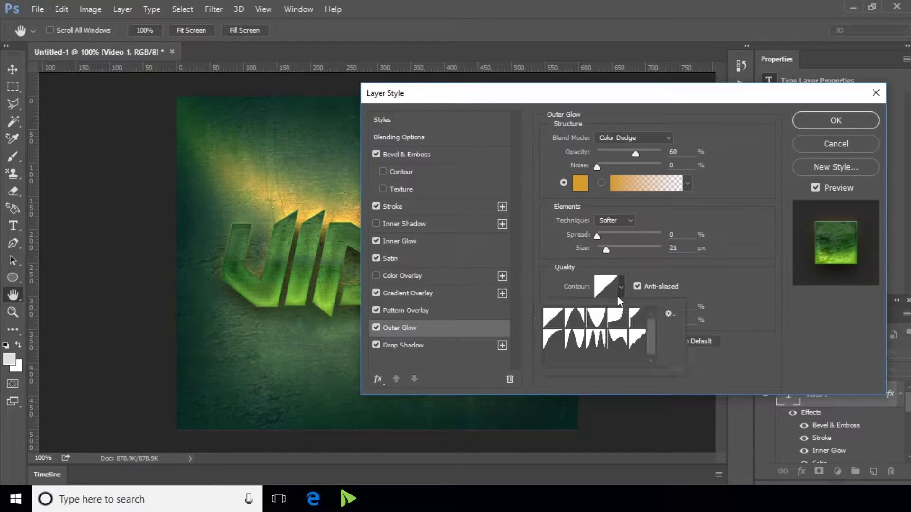
left_click(579, 324)
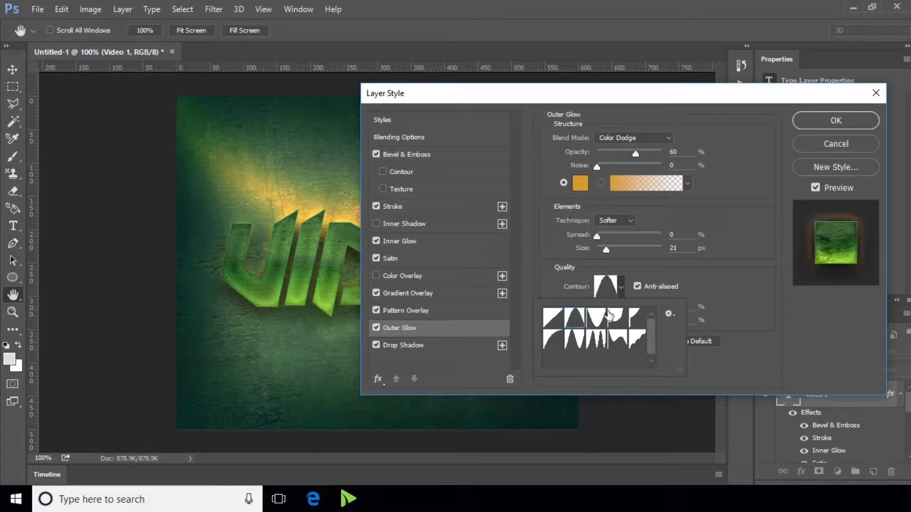
left_click(622, 287)
left_click(626, 309)
left_click_drag(639, 311, 643, 311)
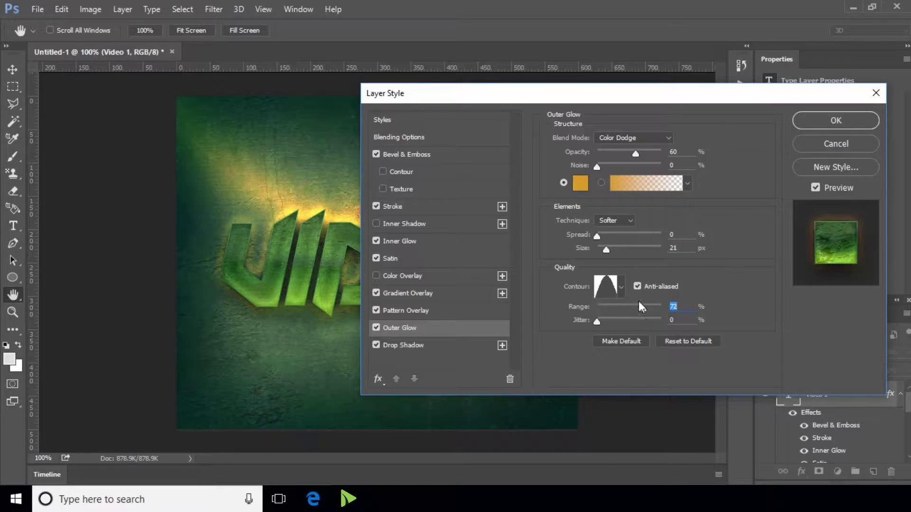
left_click(823, 127)
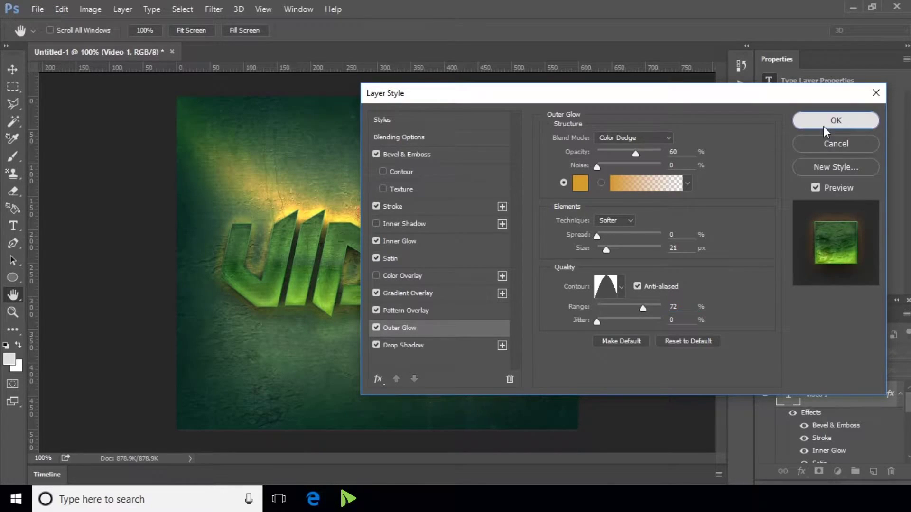
left_click(900, 394)
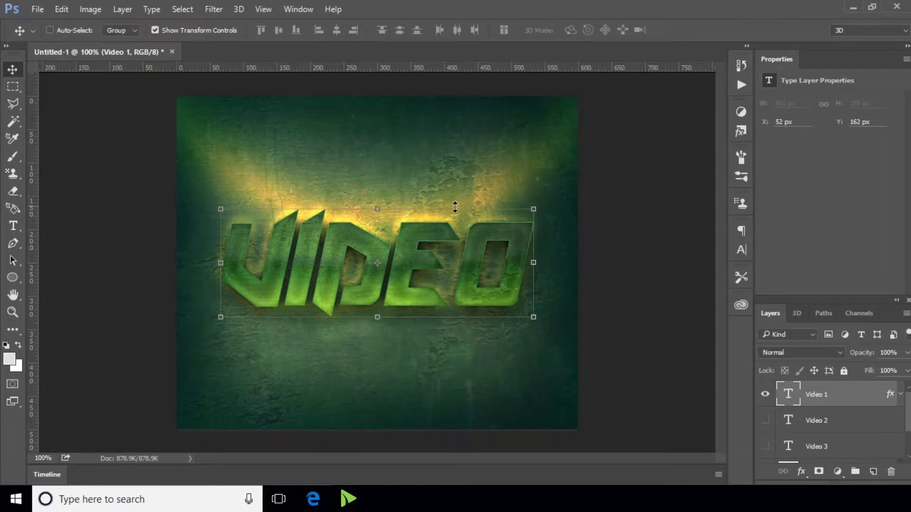
Examine the styled Video text up close, checking its stroke, glow and texture against the background
scroll(438, 230, "up", 5)
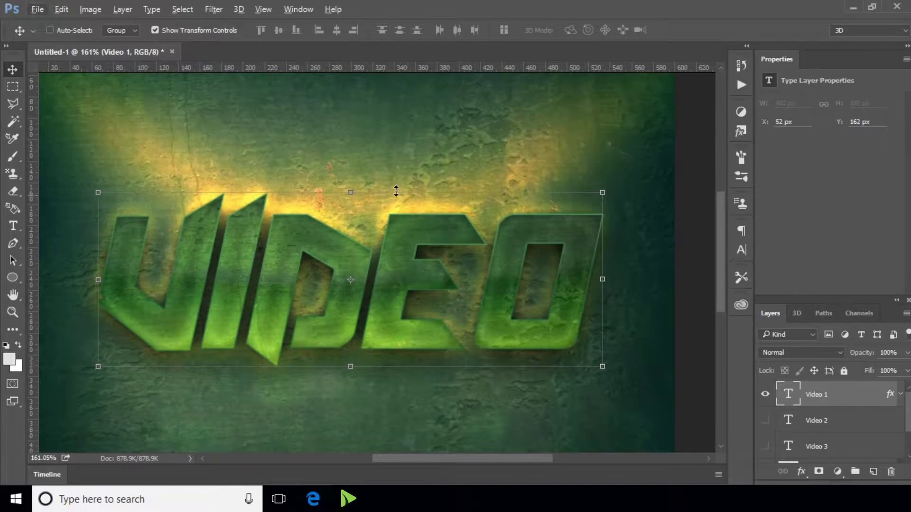
scroll(395, 190, "down", 3)
scroll(652, 259, "up", 2)
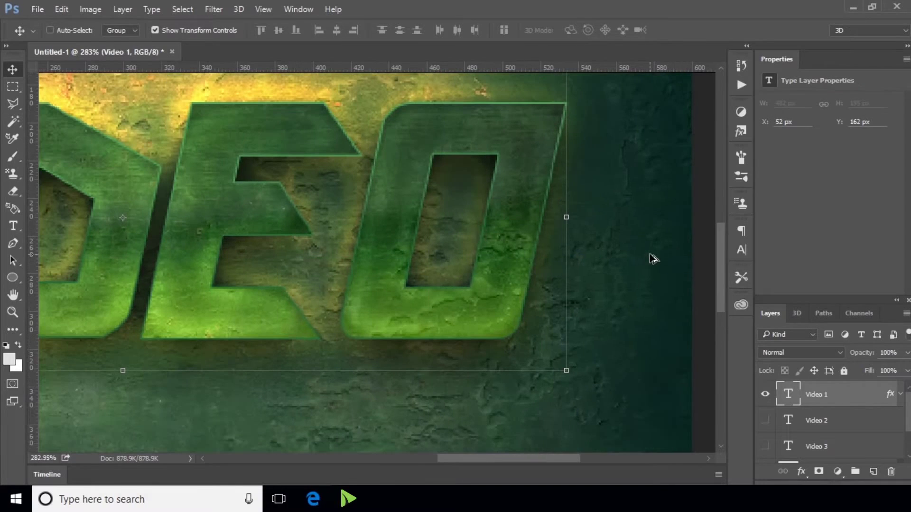
scroll(533, 229, "down", 1)
scroll(533, 229, "down", 3)
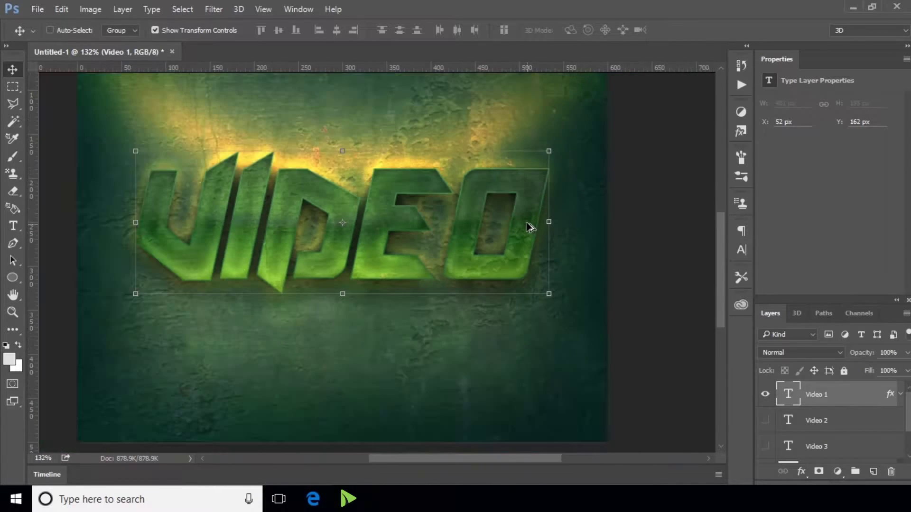
scroll(527, 223, "down", 3)
scroll(576, 307, "up", 2)
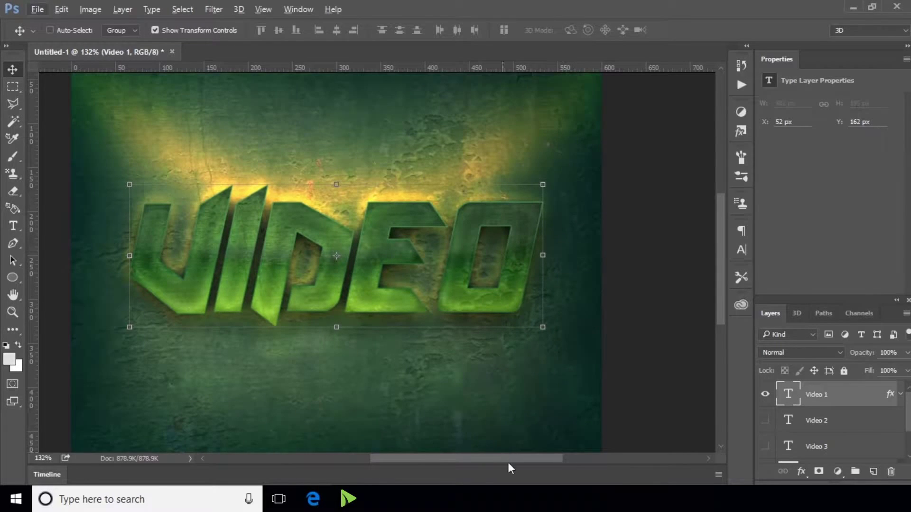
left_click_drag(517, 463, 538, 463)
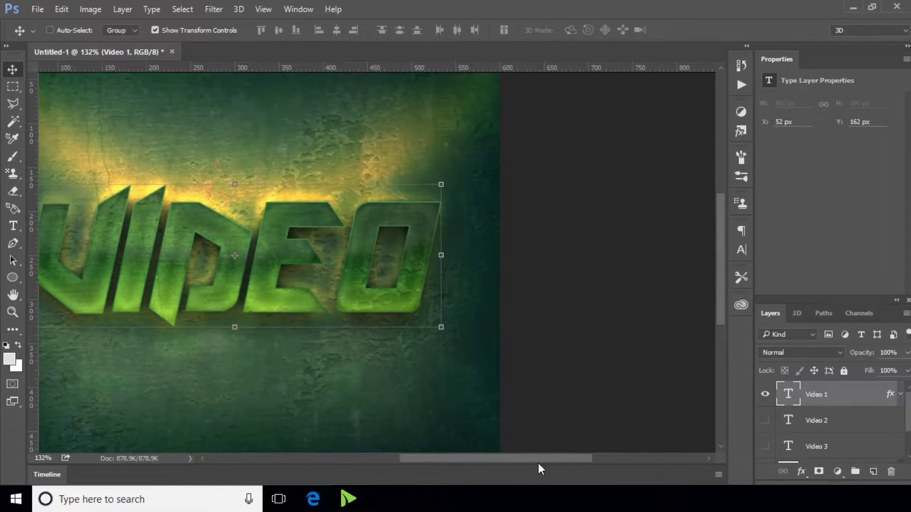
Show the Video 2 layer and set its character tracking to -60
left_click(765, 420)
left_click(821, 422)
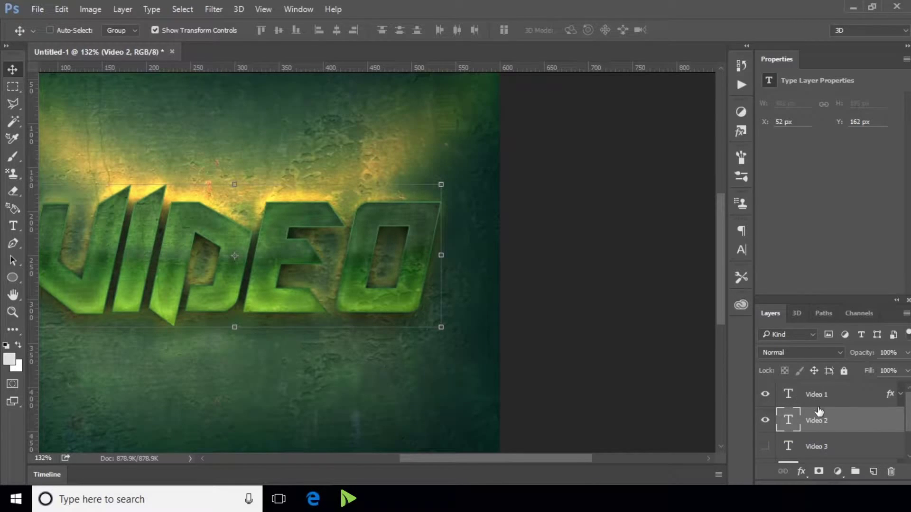
left_click(741, 249)
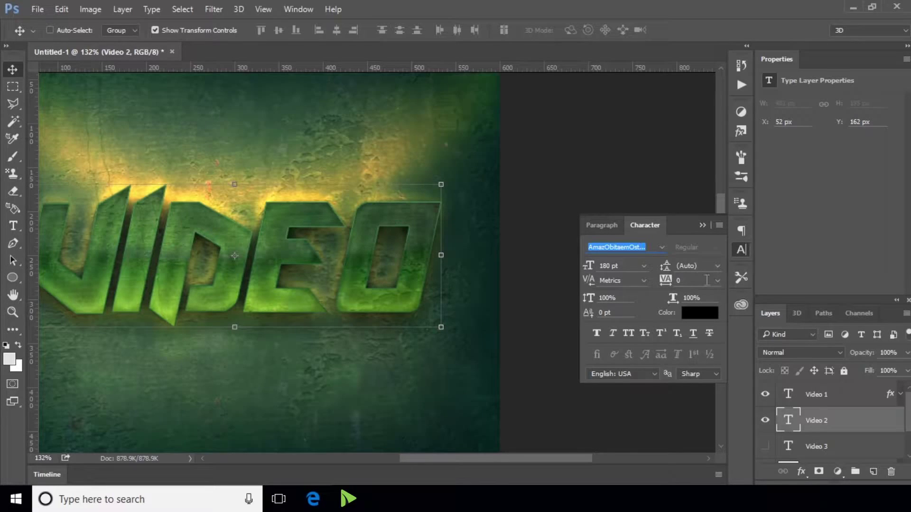
left_click(716, 280)
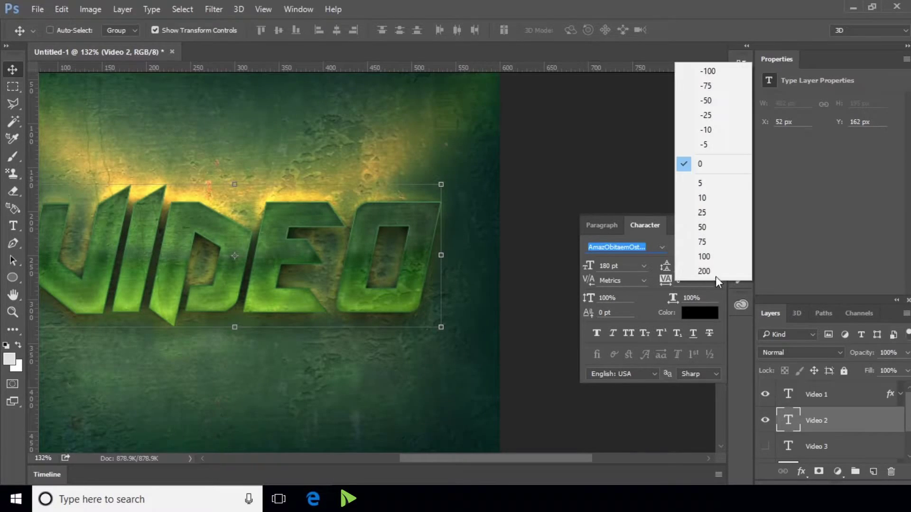
left_click(718, 101)
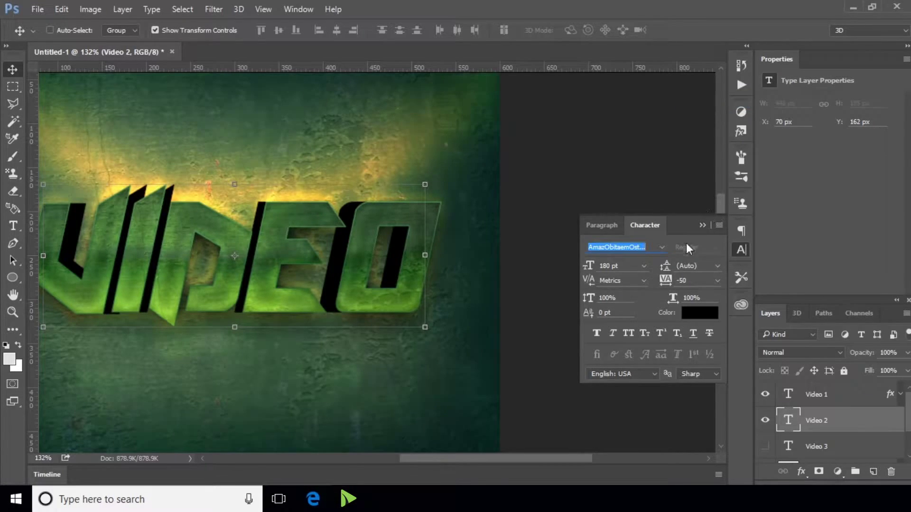
left_click(684, 281)
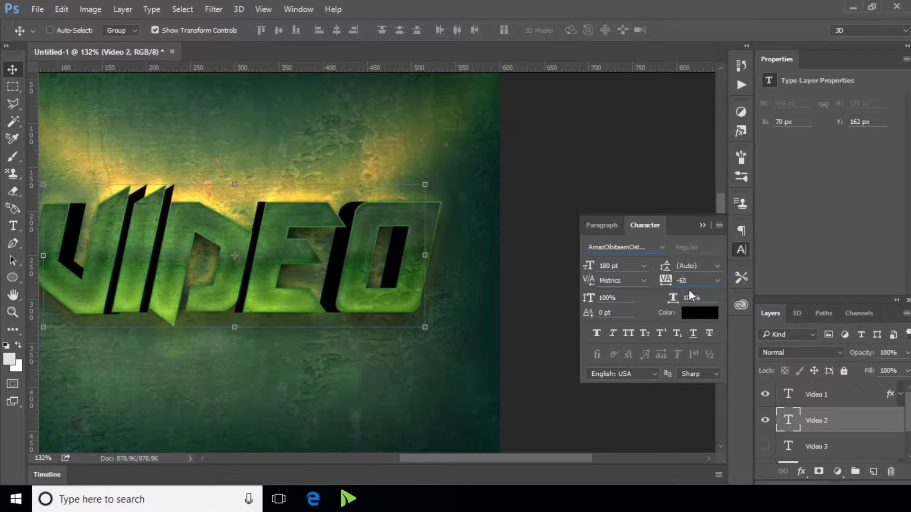
left_click(621, 266)
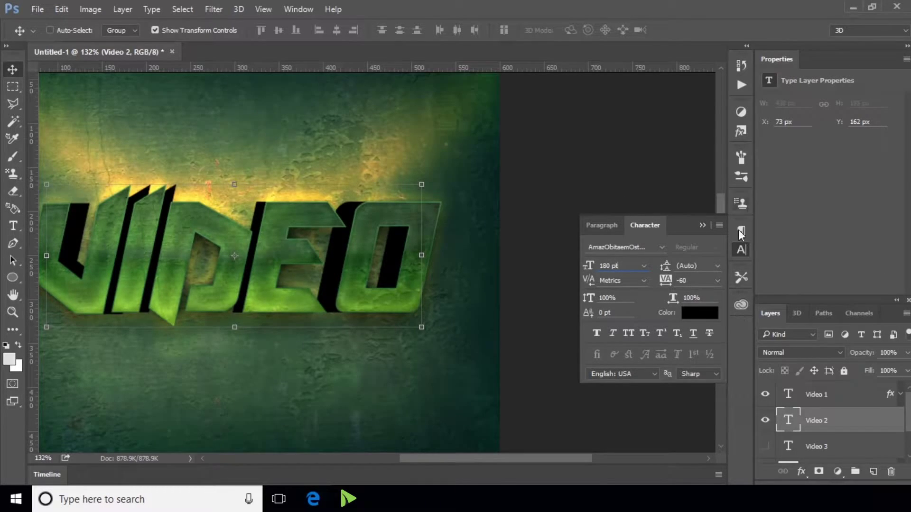
left_click(742, 246)
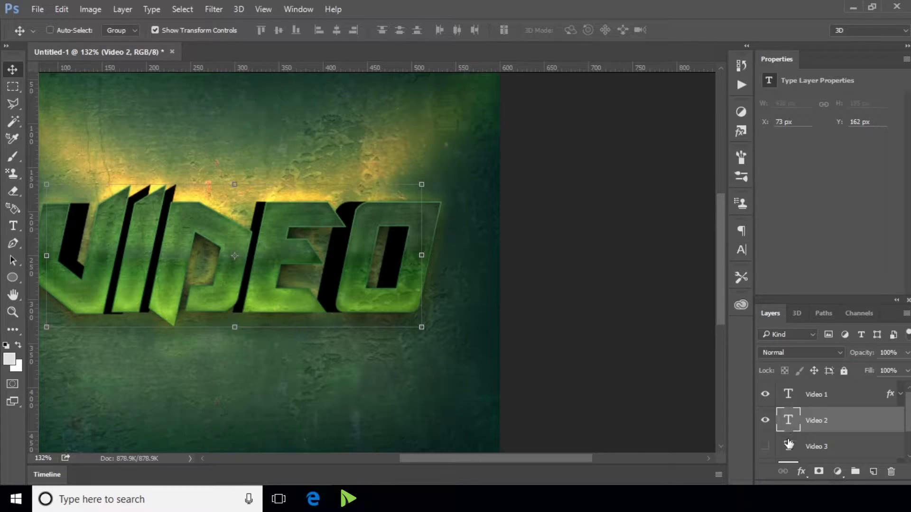
Add a Gradient Overlay to the Video 2 layer and set its blend mode to Normal
left_click(801, 473)
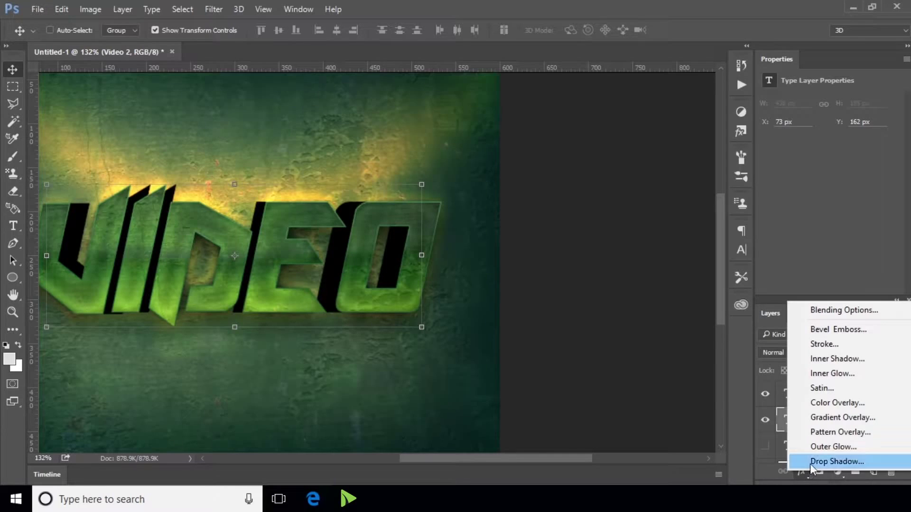
left_click(843, 418)
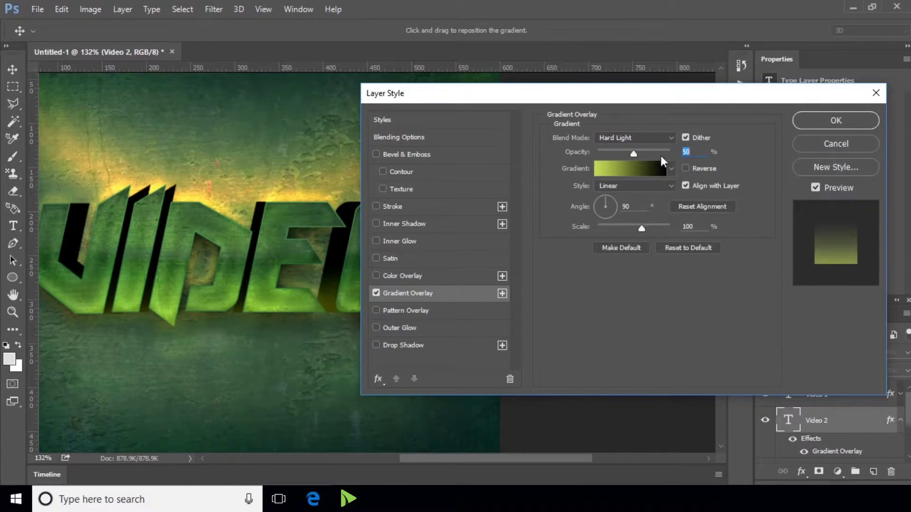
left_click(655, 139)
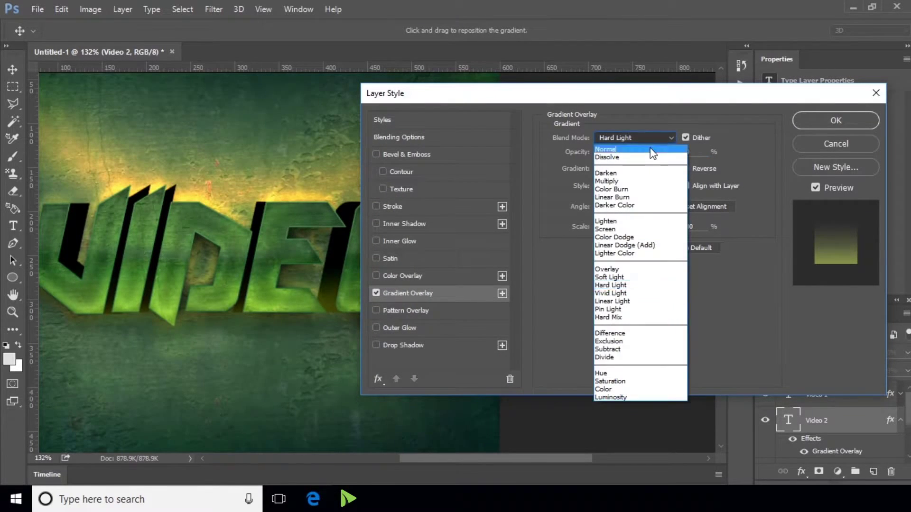
left_click(650, 150)
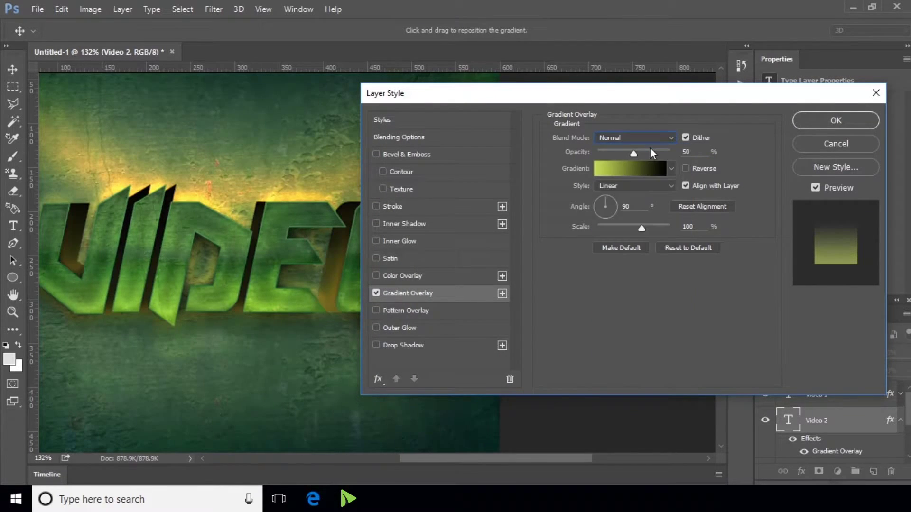
Set the overlay gradient's starting colour stop at 0% to 0c483a
left_click(617, 171)
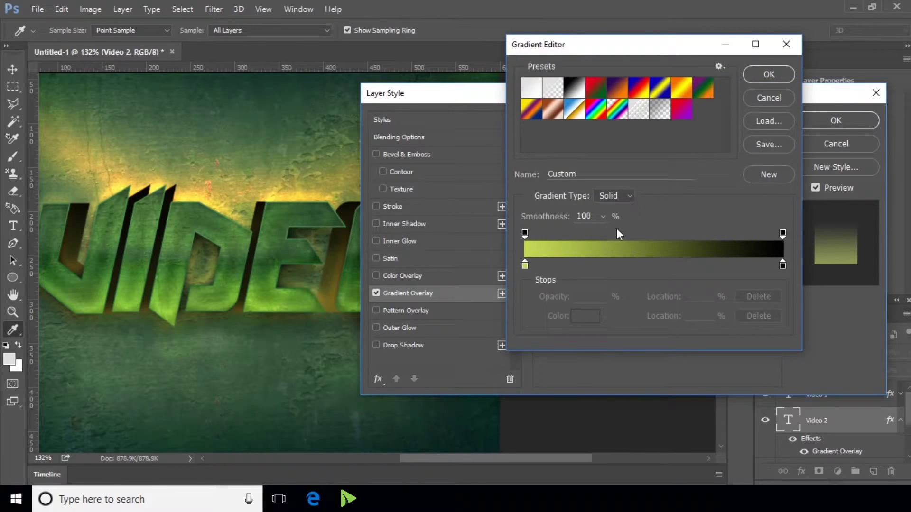
left_click(525, 264)
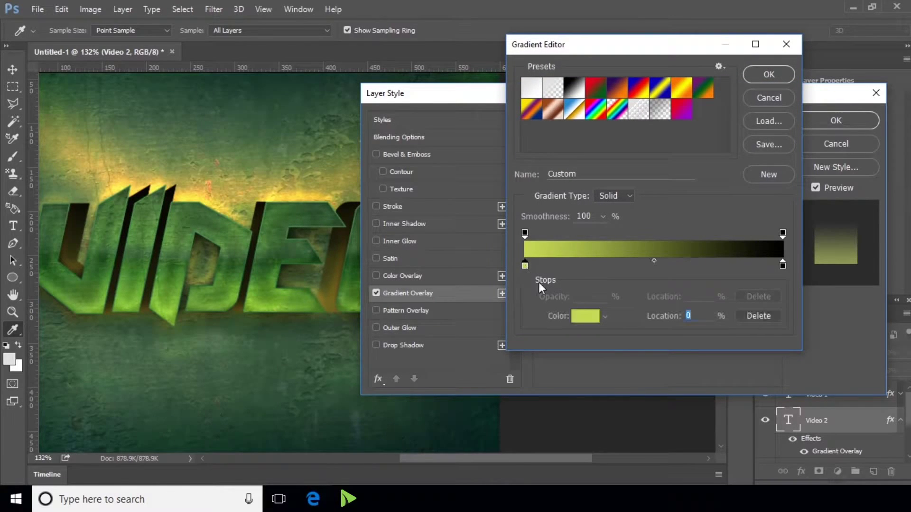
left_click(584, 318)
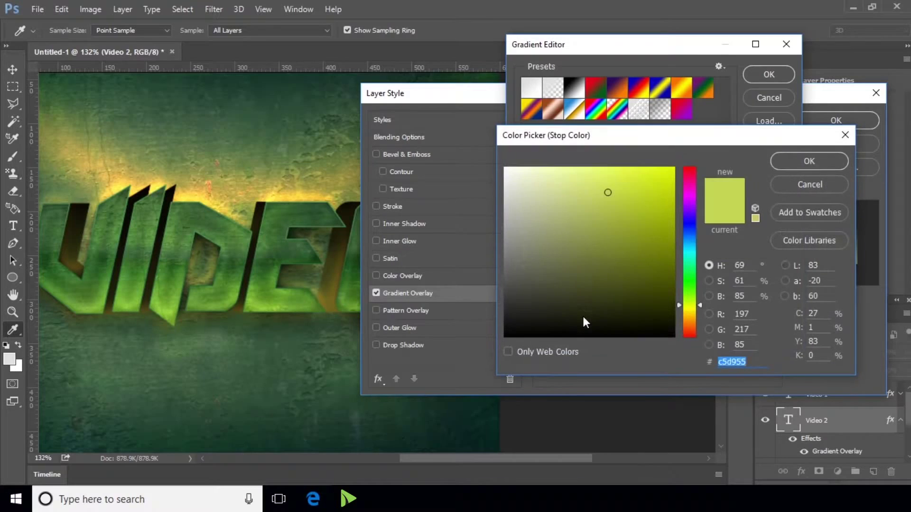
type("0c4")
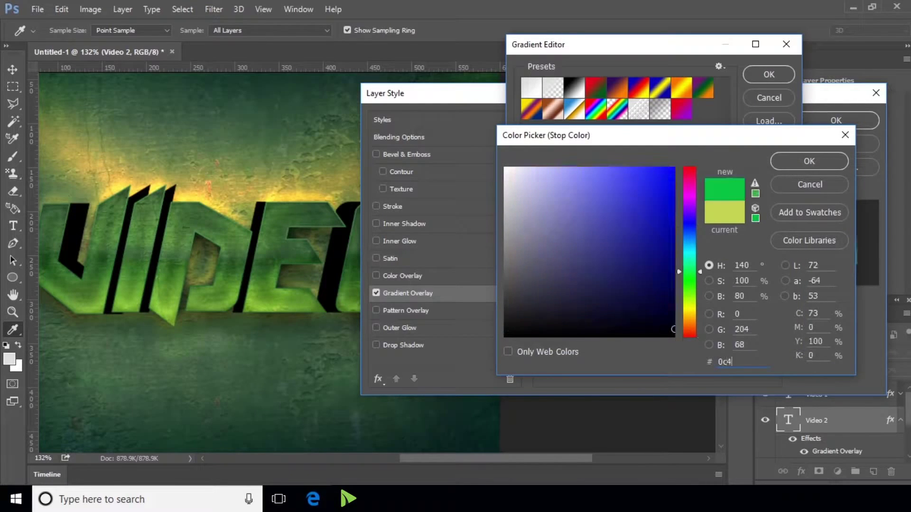
type("83a")
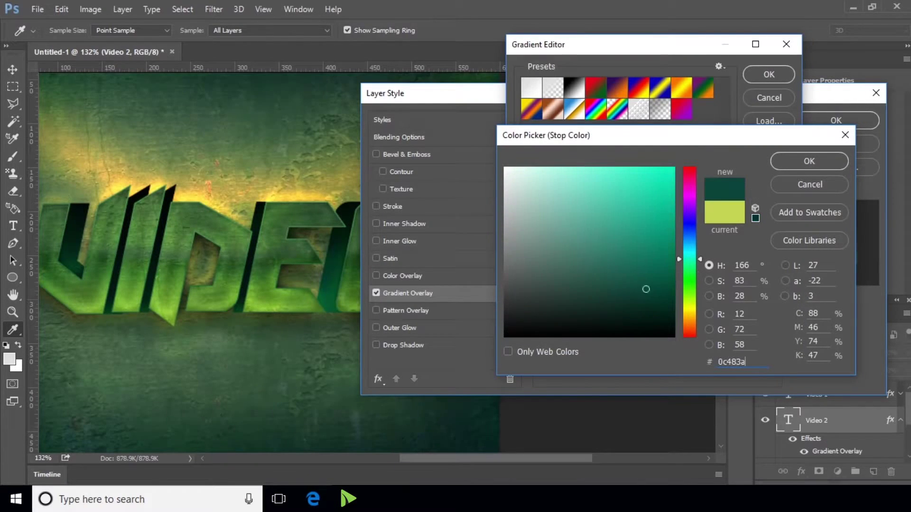
left_click(808, 155)
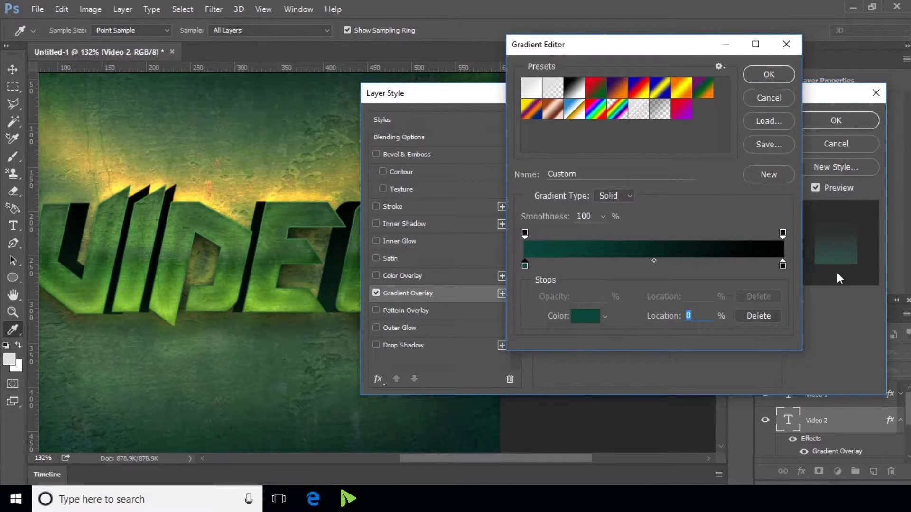
Set the overlay gradient's end colour stop at 100% to 03130f and accept the gradient
left_click(782, 266)
left_click(584, 317)
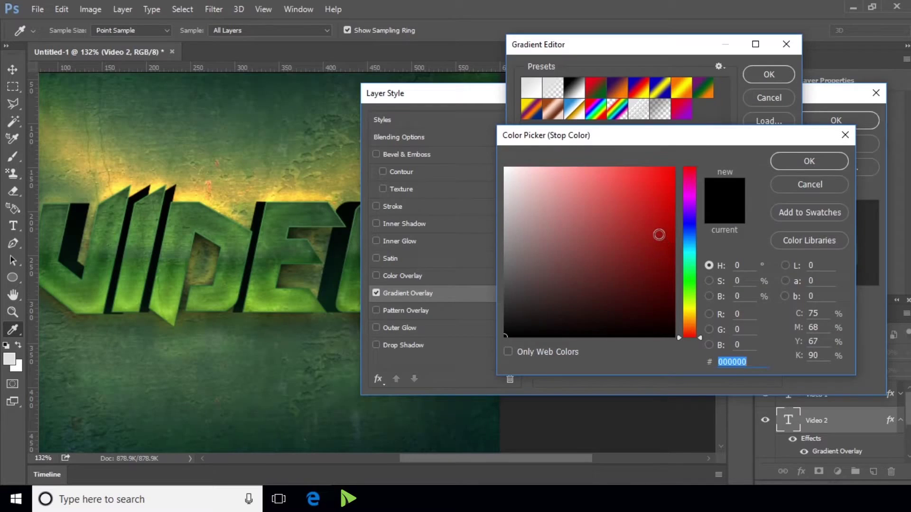
type("031")
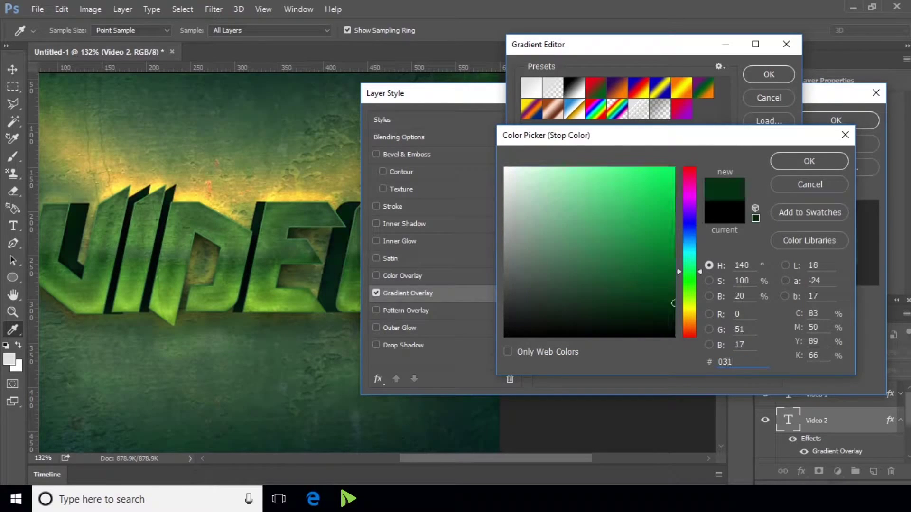
type("30f")
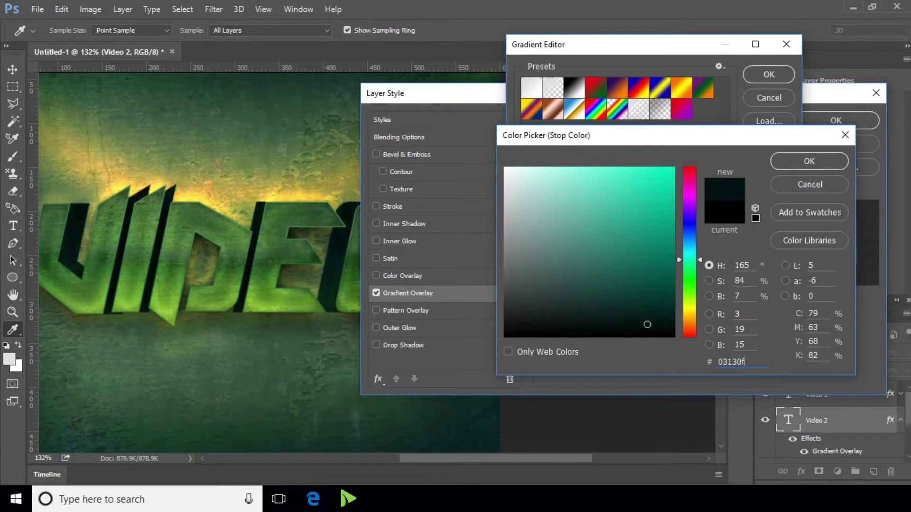
left_click(796, 158)
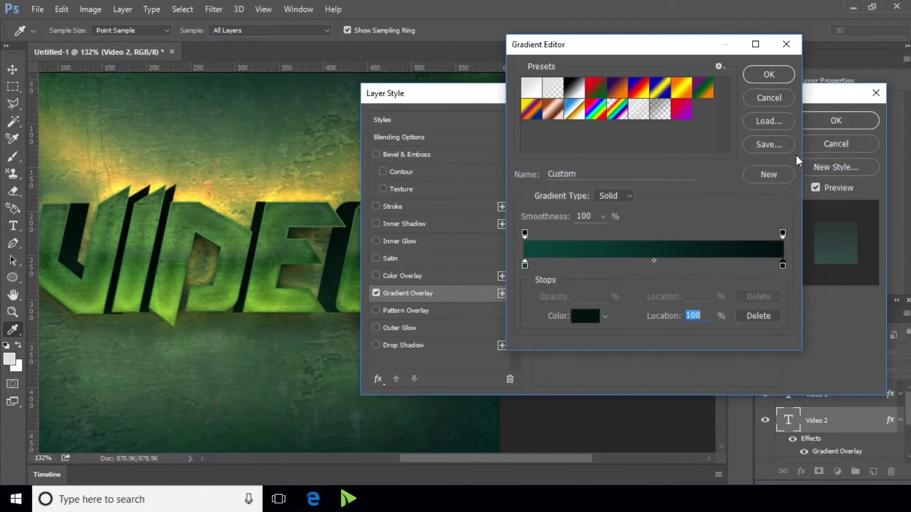
left_click(775, 76)
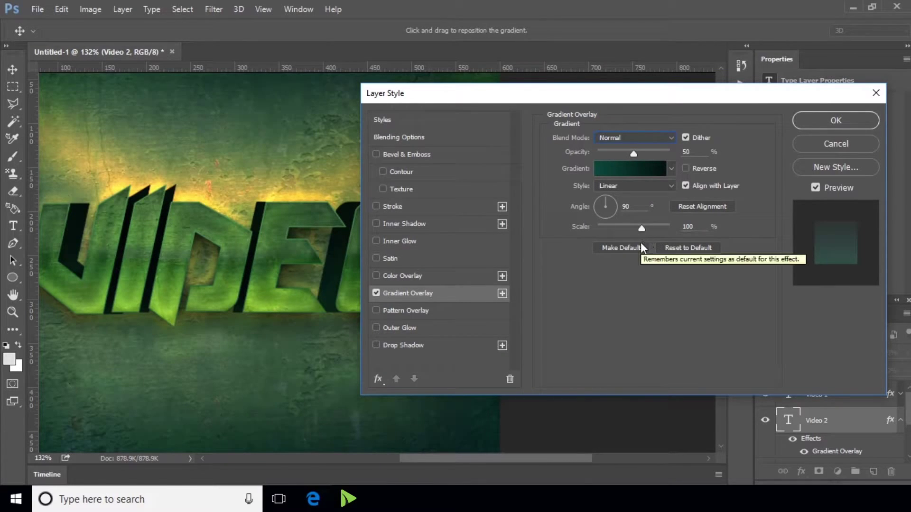
Add an Inner Shadow to the Video 2 layer with Vivid Light blend mode and white colour ffffff
left_click(407, 223)
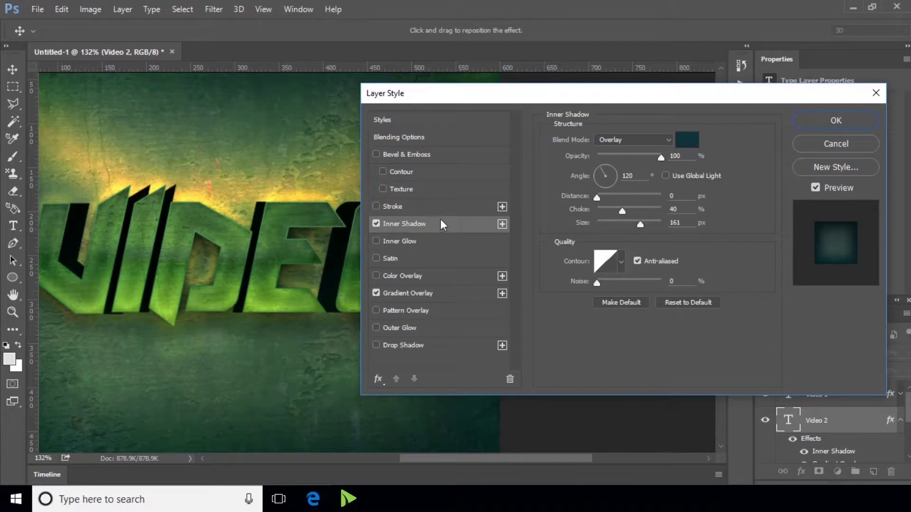
left_click(623, 143)
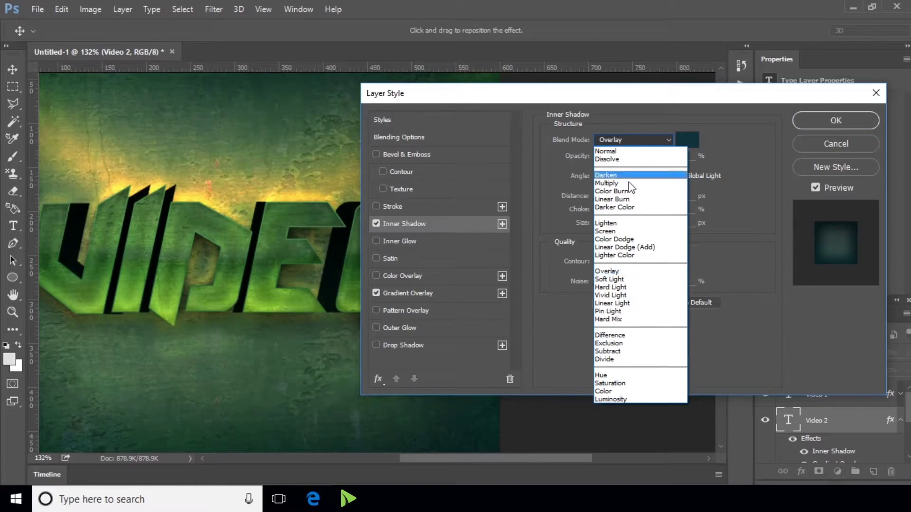
left_click(633, 296)
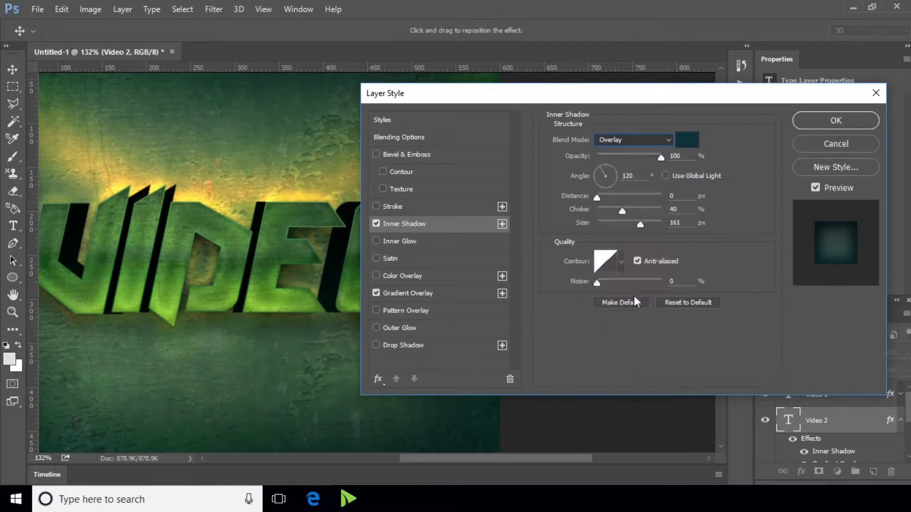
left_click(686, 143)
left_click_drag(621, 210, 451, 160)
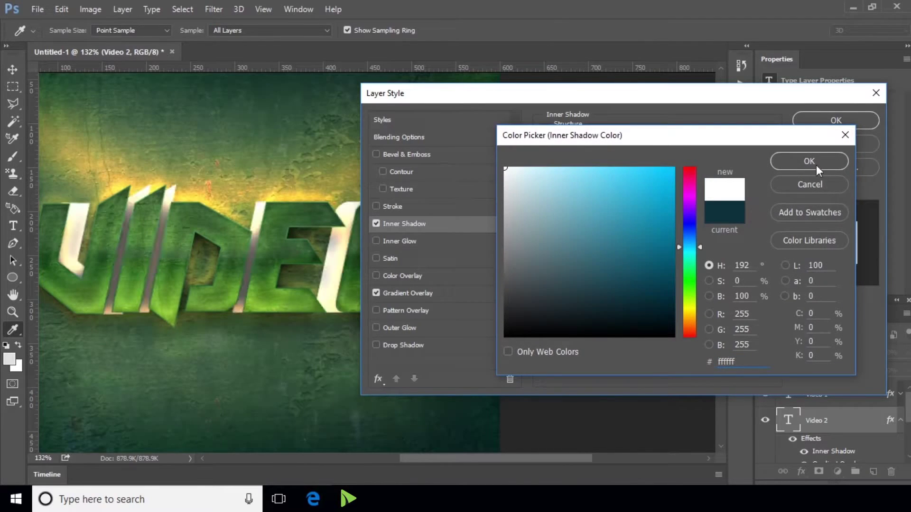
left_click(777, 160)
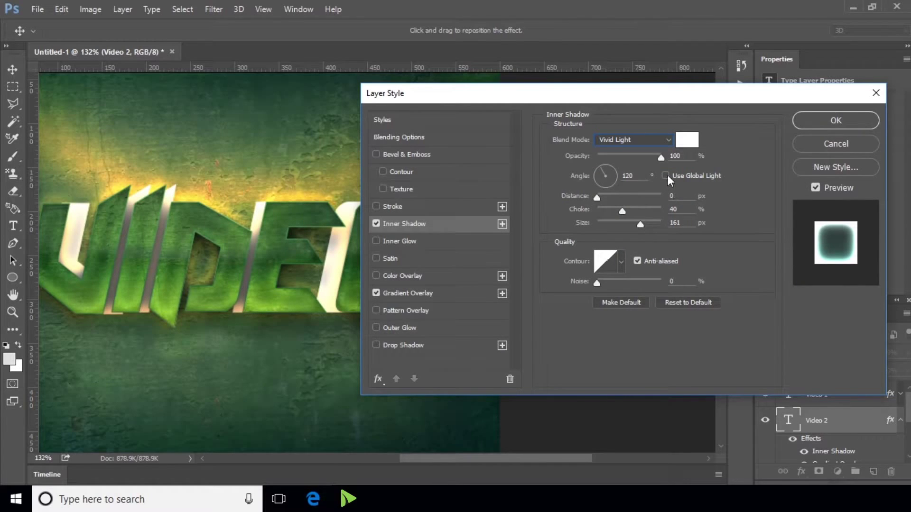
Set the inner shadow's opacity to 51%, angle to 90°, distance to 1 px, choke to 0% and size to 0 px
left_click_drag(638, 161, 629, 157)
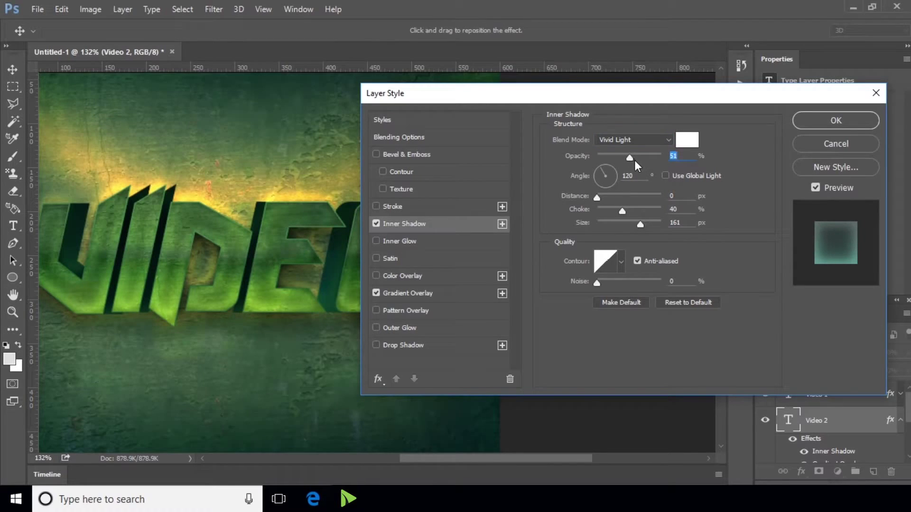
left_click_drag(641, 178, 623, 181)
type("90")
left_click_drag(643, 225, 579, 215)
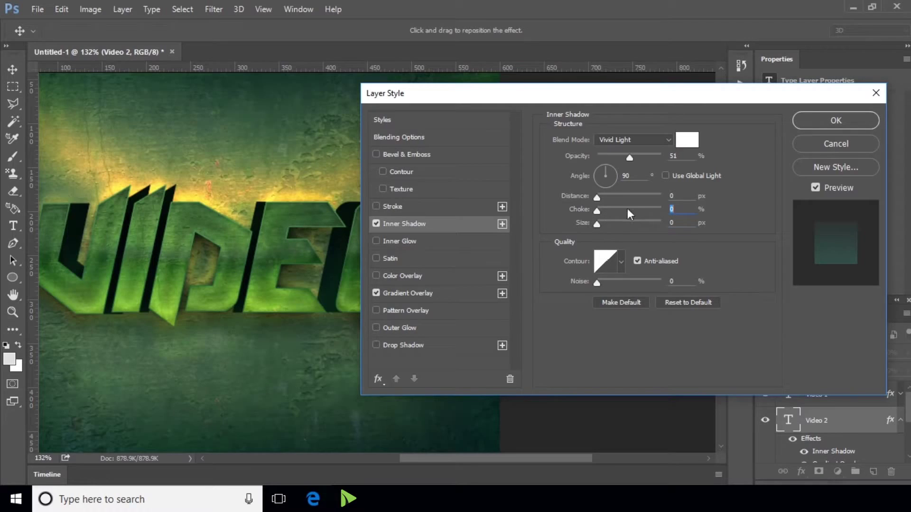
left_click_drag(678, 197, 654, 195)
type("1")
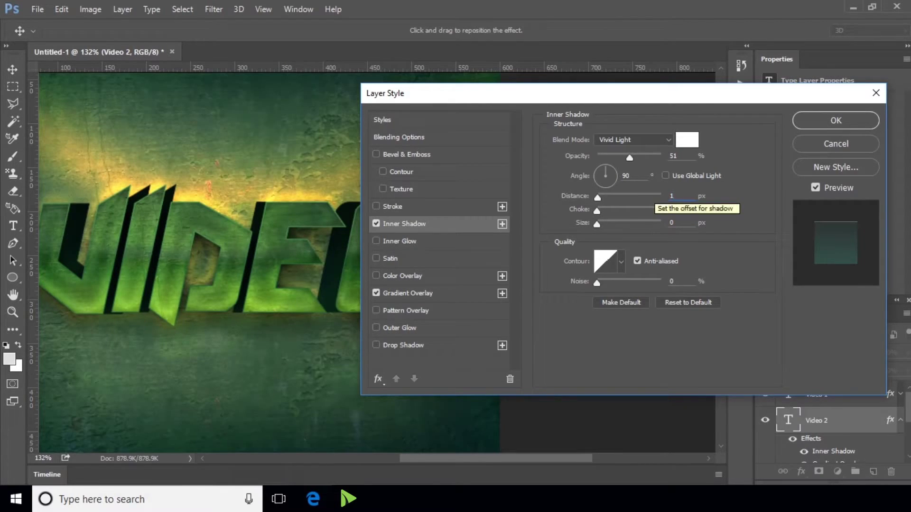
Add a black Drop Shadow to the Video 2 layer with 70% opacity, 20% spread and 20 px size
left_click(432, 348)
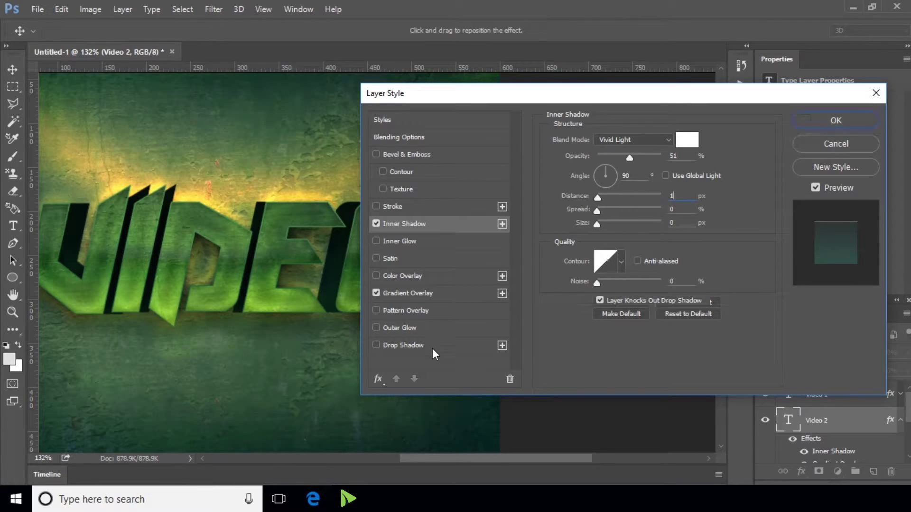
left_click(682, 138)
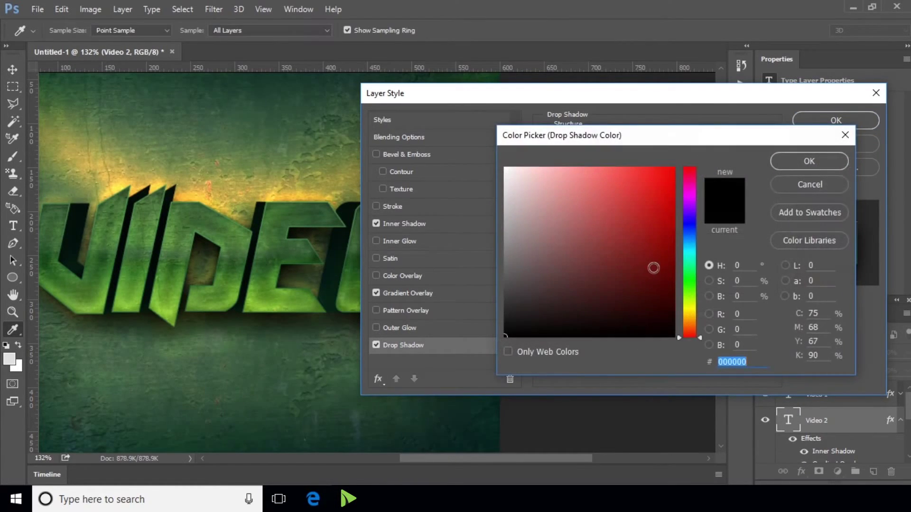
left_click(799, 166)
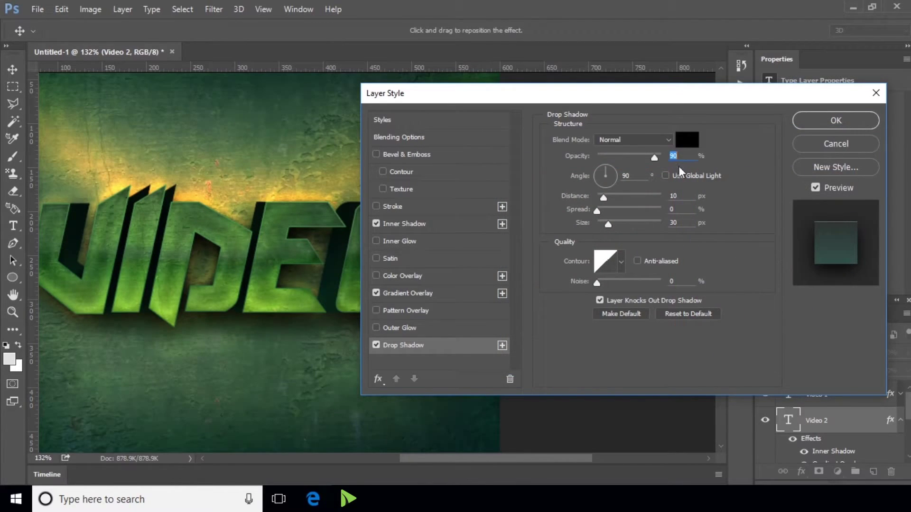
type("70")
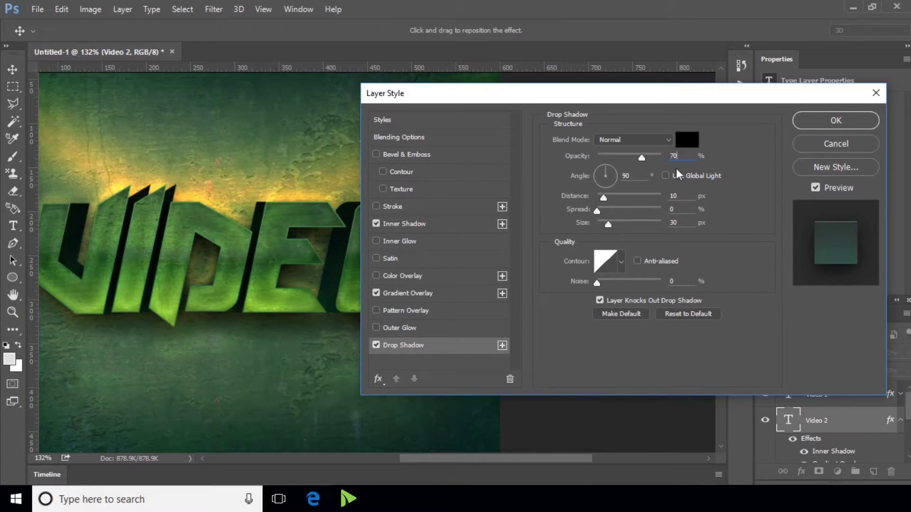
left_click(669, 209)
type("20")
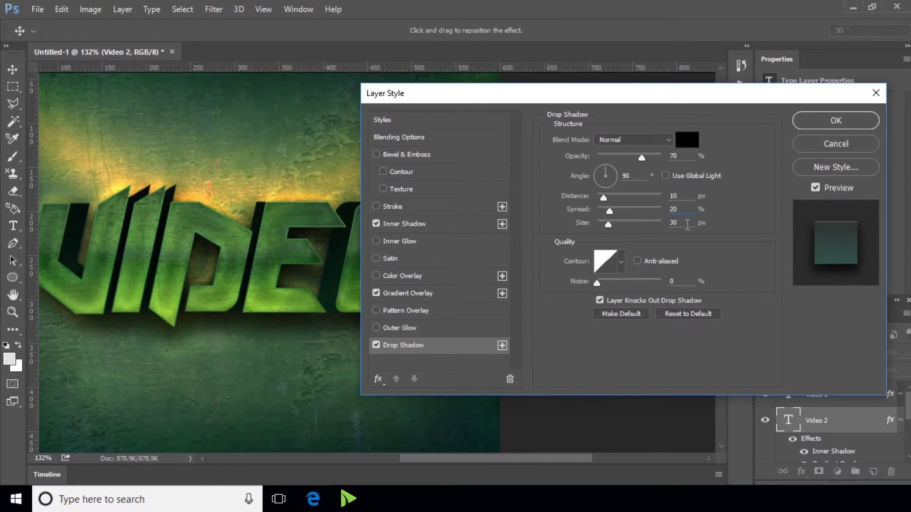
type("20")
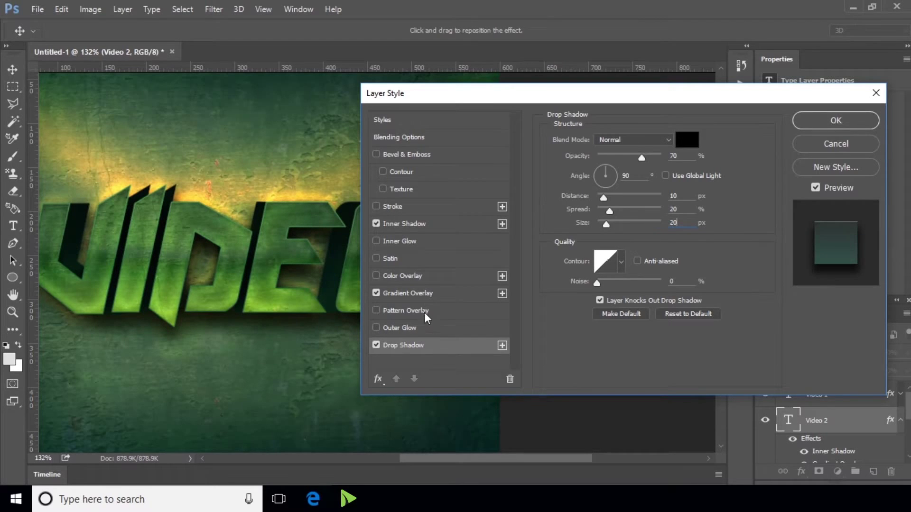
Add an Outer Glow to the Video 2 layer with black colour 000000, Normal blend mode and 30% opacity
left_click(420, 330)
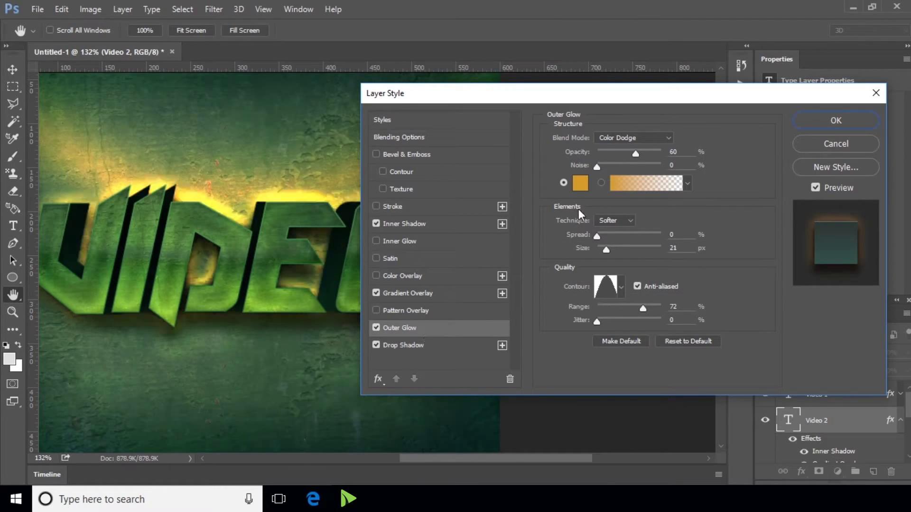
left_click(580, 183)
left_click(526, 177)
left_click_drag(525, 176, 680, 355)
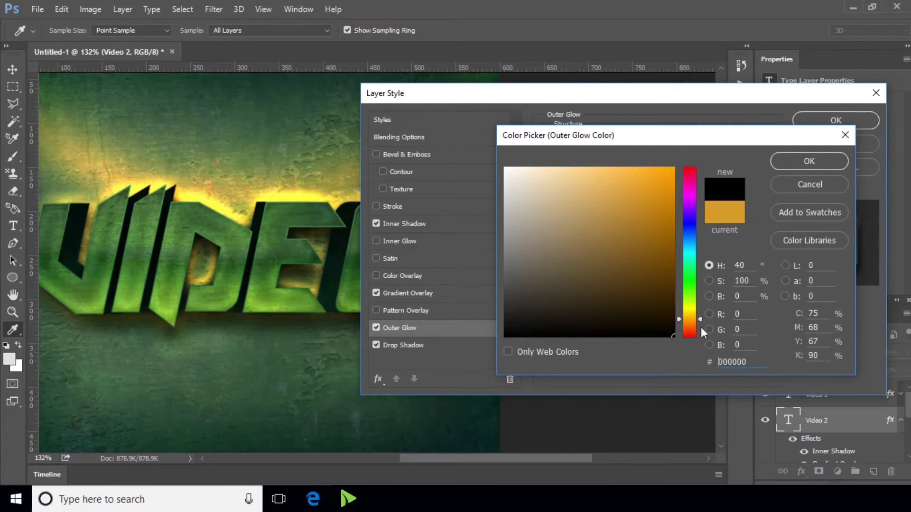
left_click(797, 161)
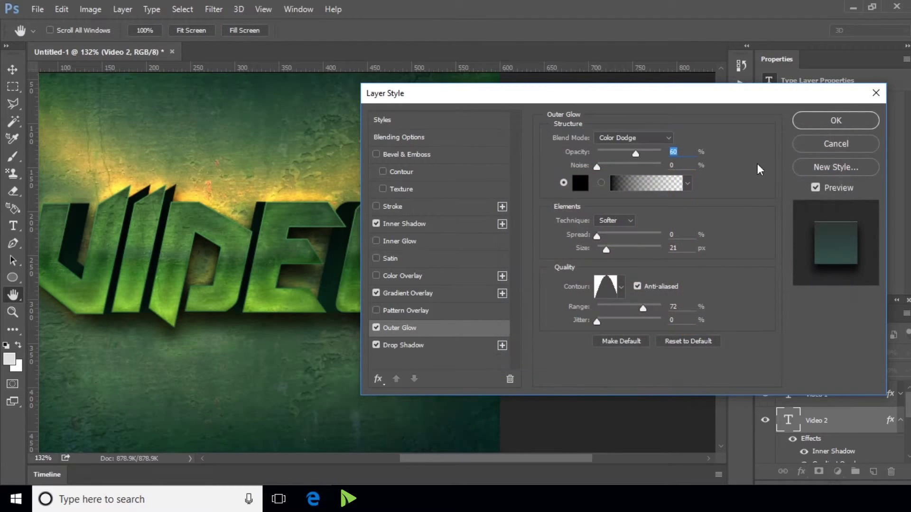
left_click(657, 140)
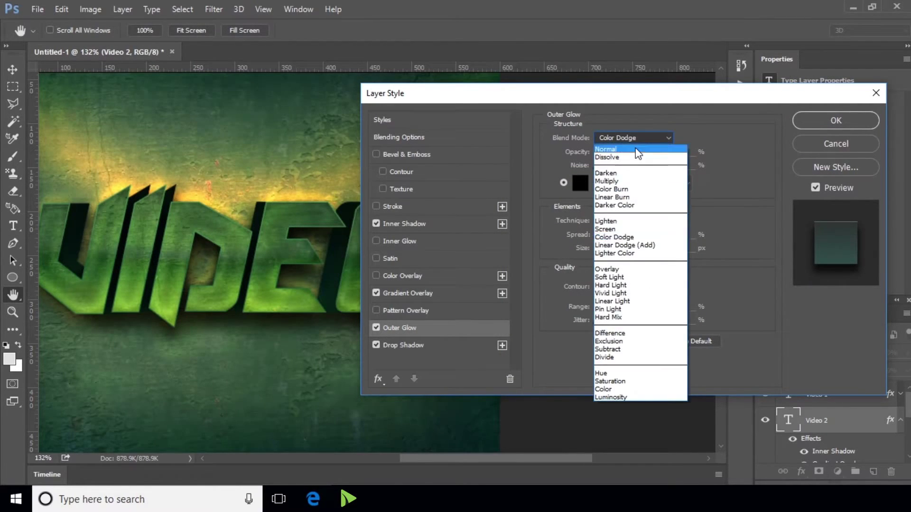
left_click(636, 147)
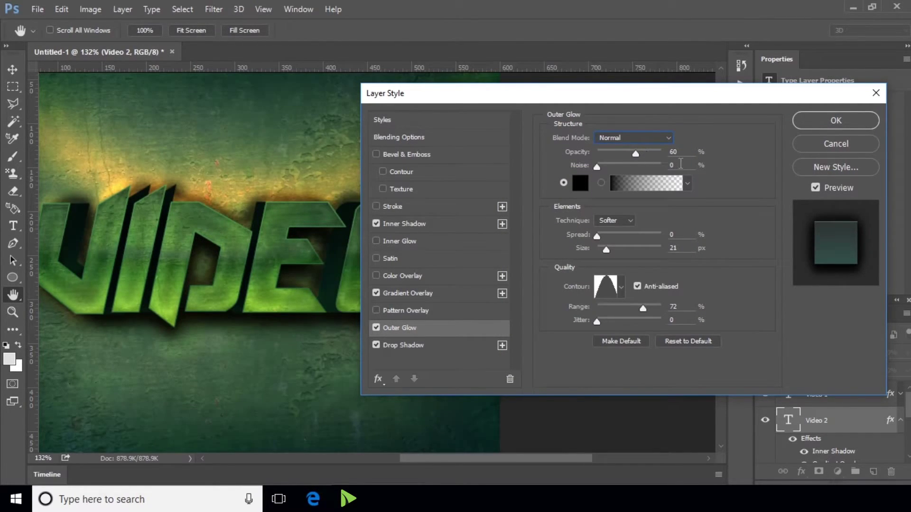
double_click(665, 153)
type("30")
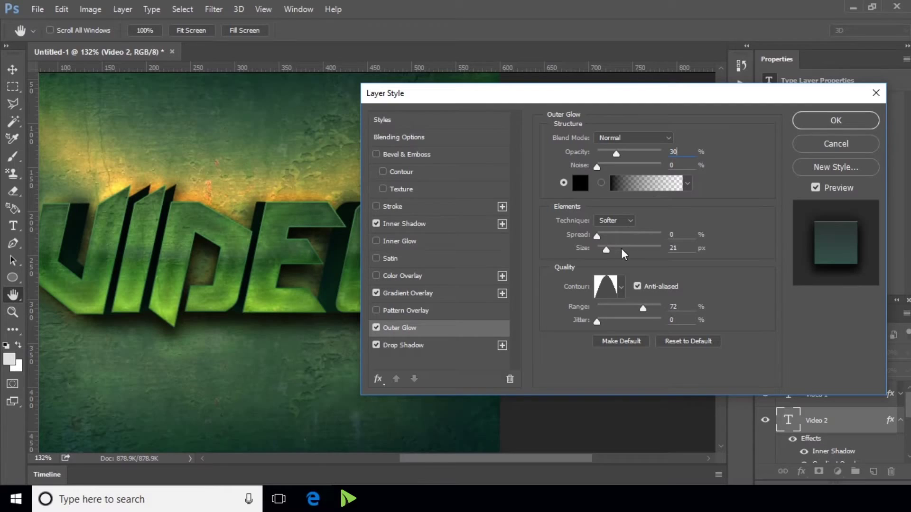
Give the Video 2 layer's outer glow a 5 px size, Linear contour and 30% range, and apply the layer style
left_click_drag(602, 252, 602, 253)
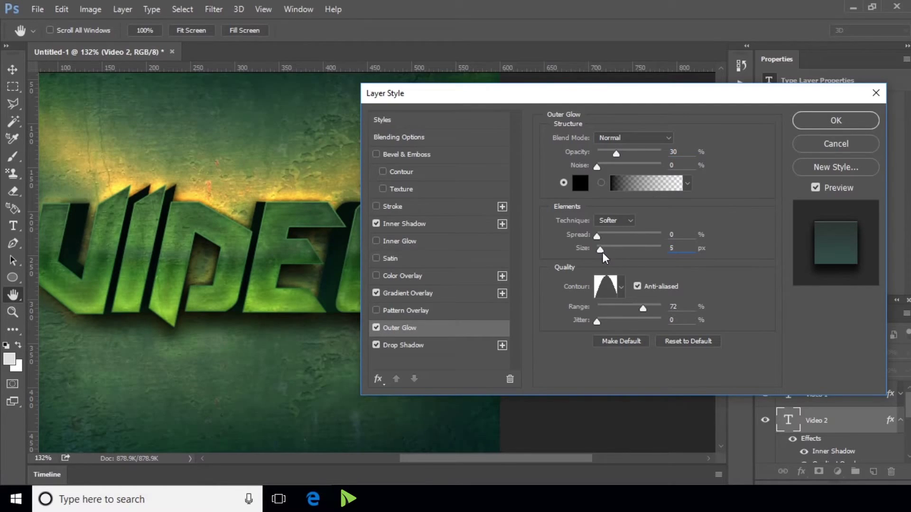
left_click(621, 285)
left_click(555, 326)
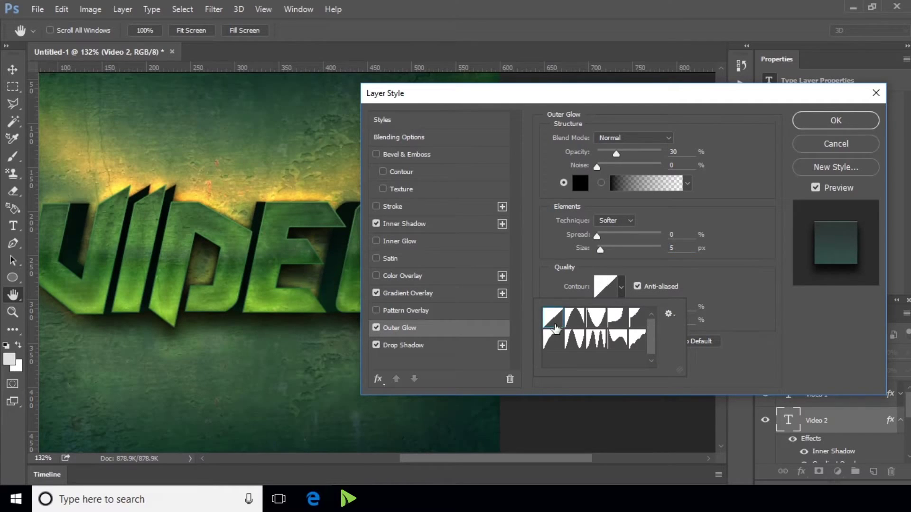
left_click(738, 275)
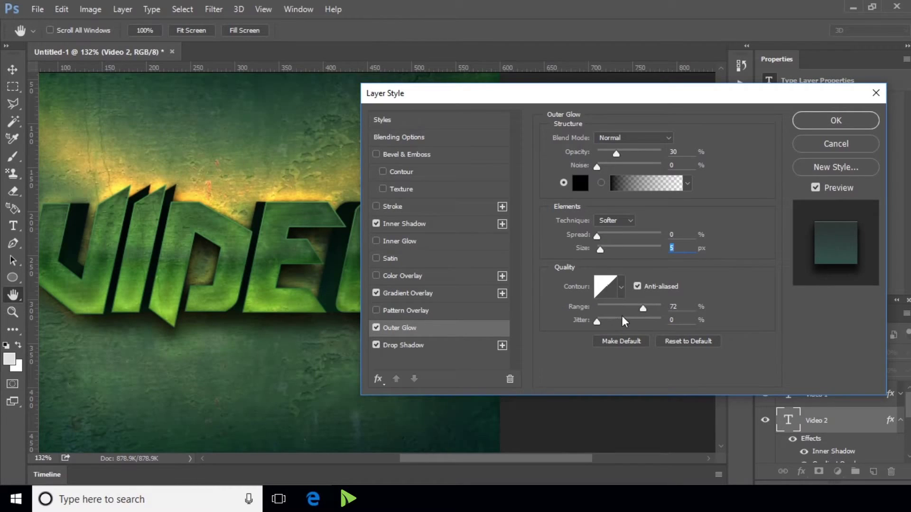
left_click_drag(640, 309, 628, 311)
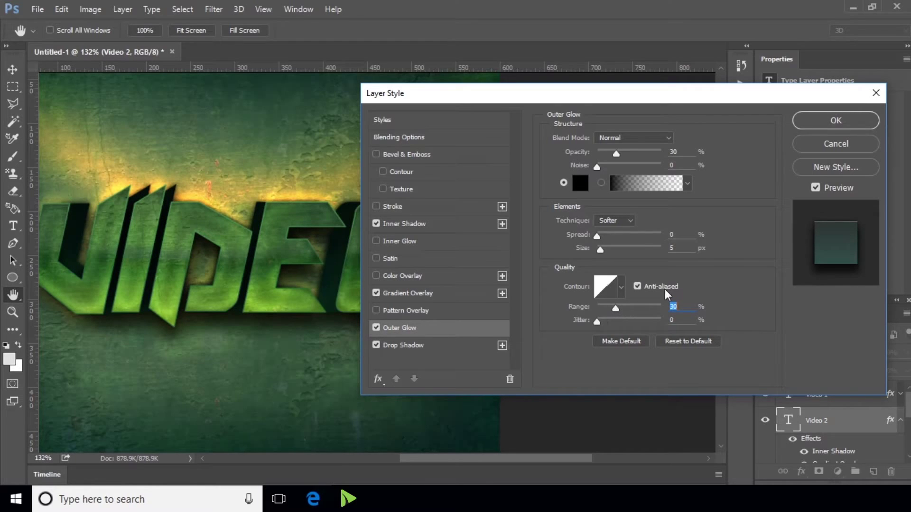
left_click(832, 125)
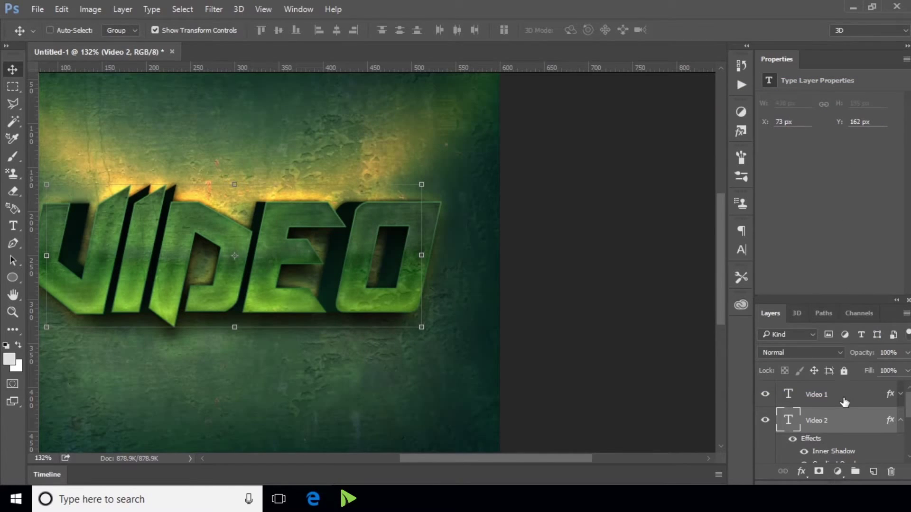
Collapse the Video 2 layer's effects list and make the Video 3 layer visible
left_click(899, 422)
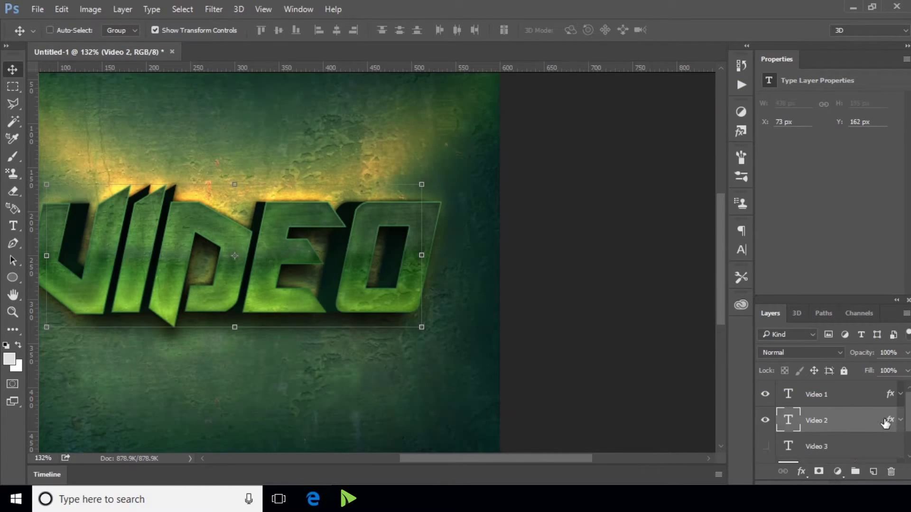
scroll(839, 438, "down", 2)
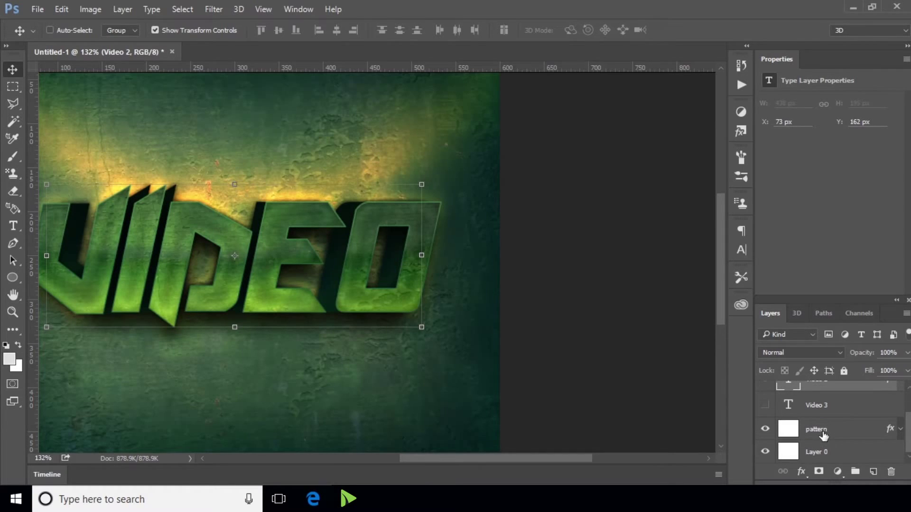
left_click(766, 404)
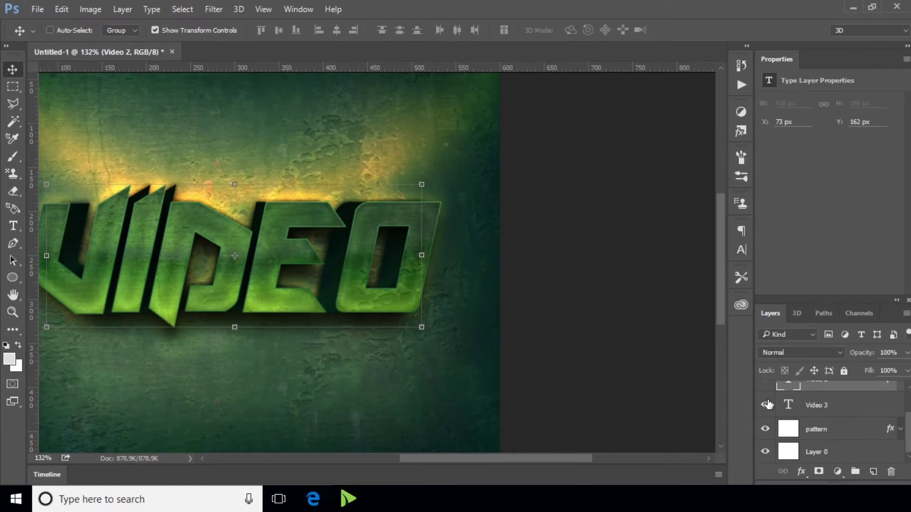
Set the Video 3 text's vertical scale to 115% and its colour to yellow ffd74b
left_click(809, 405)
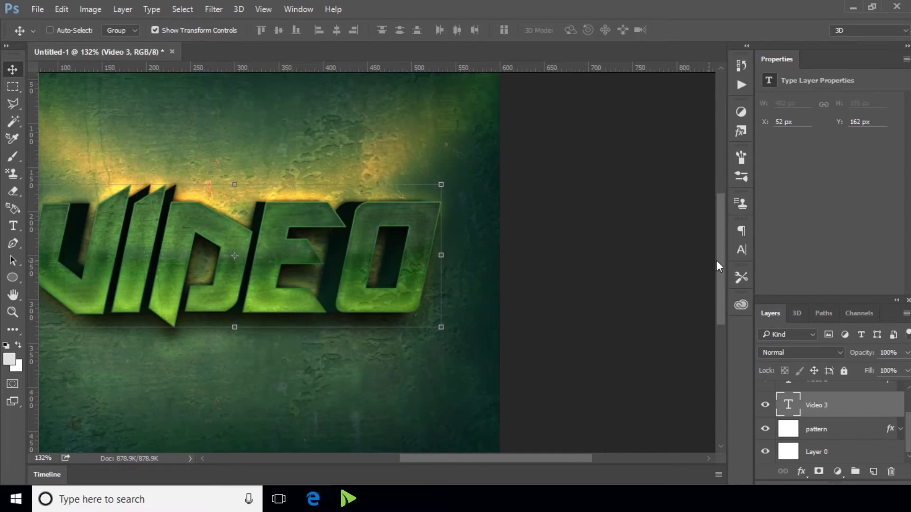
left_click(741, 252)
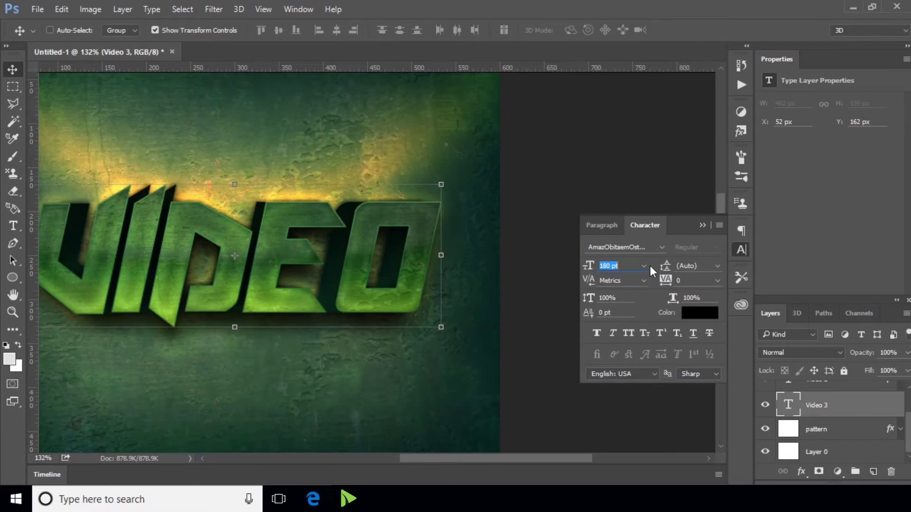
left_click_drag(629, 300, 590, 298)
type("115")
left_click(685, 317)
type("ffd74b")
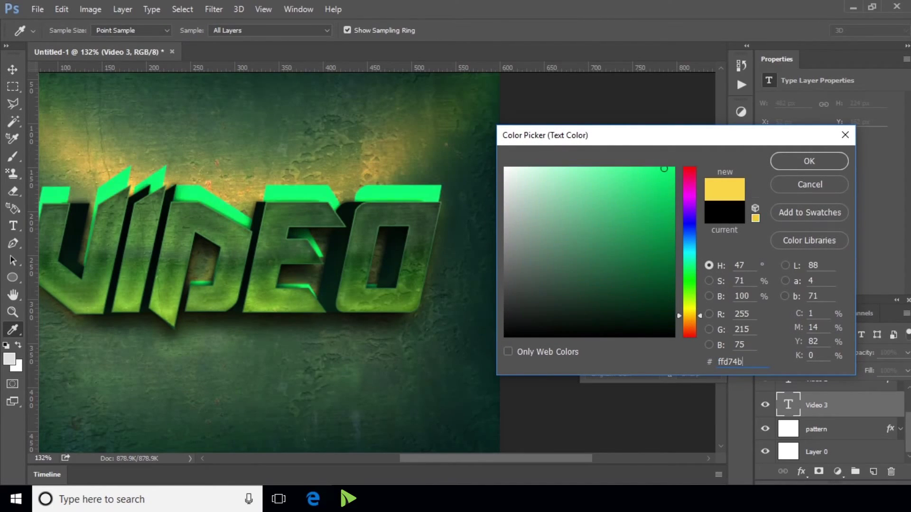
left_click(813, 161)
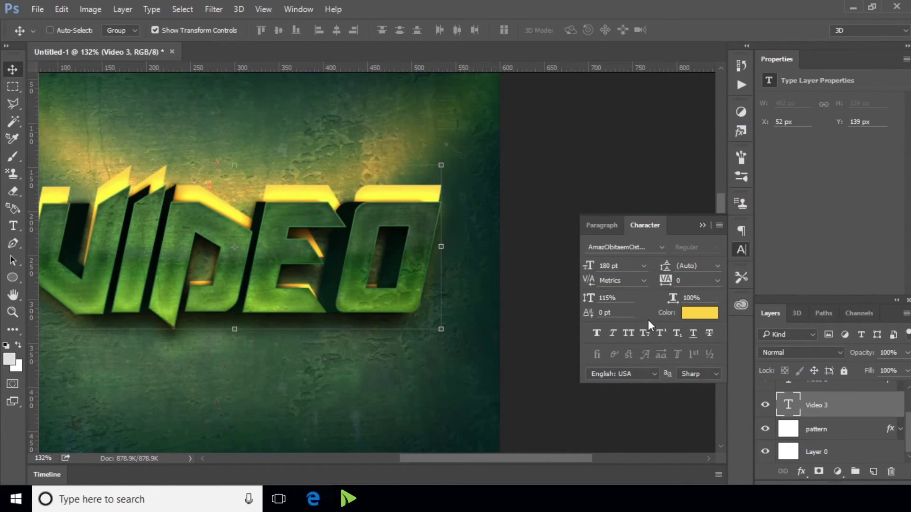
Set the Video 3 text's baseline shift to -10 pt and close the character settings
left_click_drag(624, 313, 575, 312)
type("-10")
left_click(613, 297)
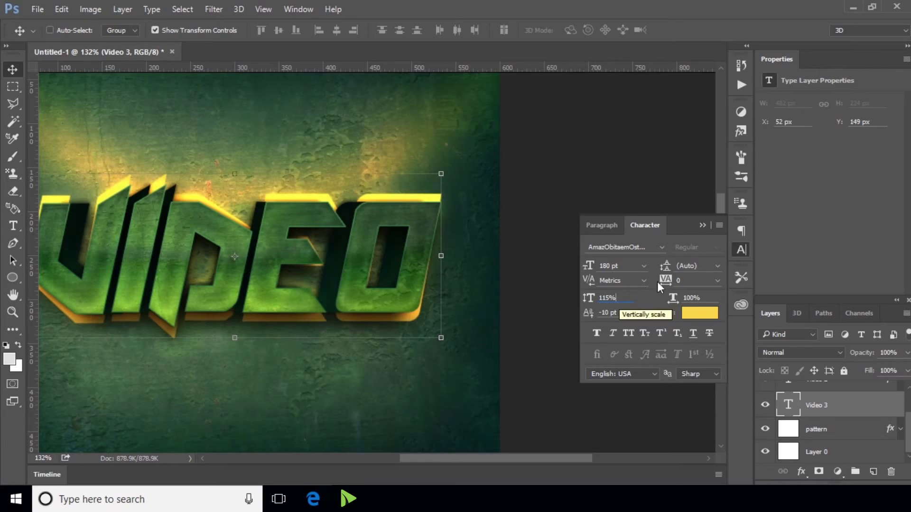
left_click(733, 249)
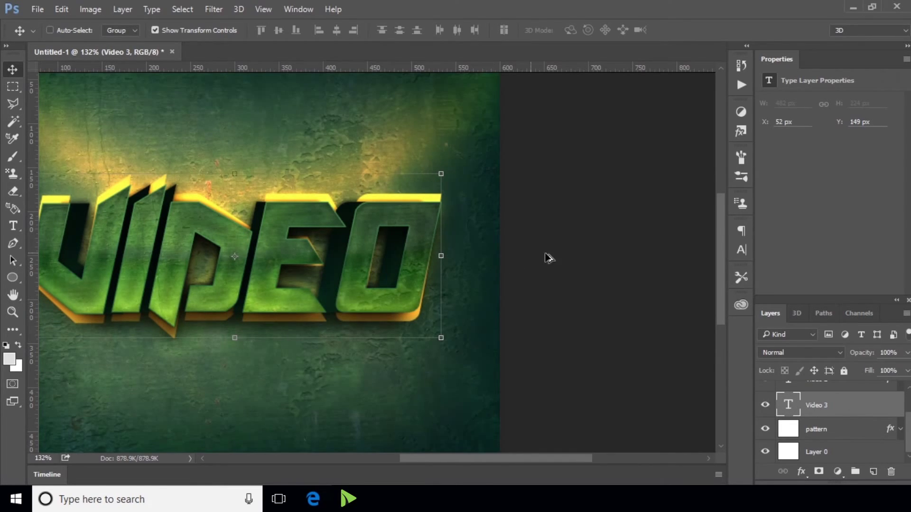
scroll(569, 279, "down", 5)
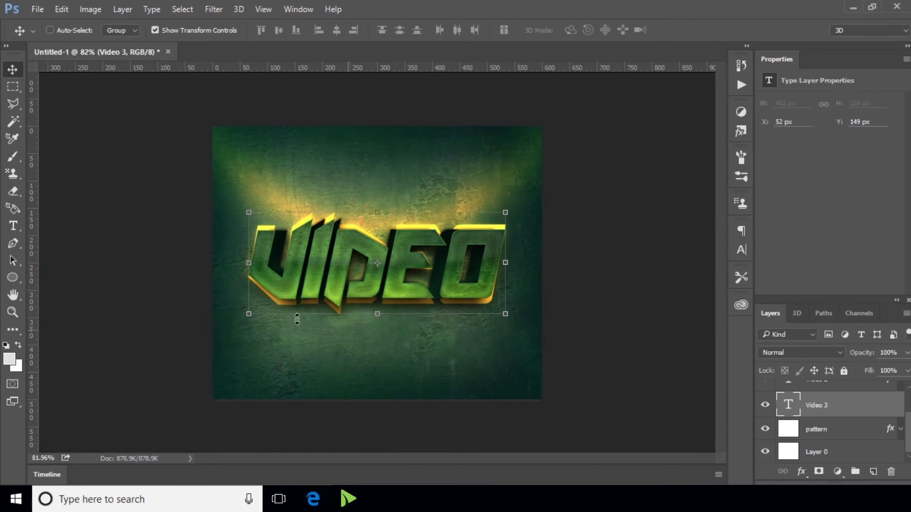
scroll(313, 331, "up", 3)
scroll(246, 240, "up", 2)
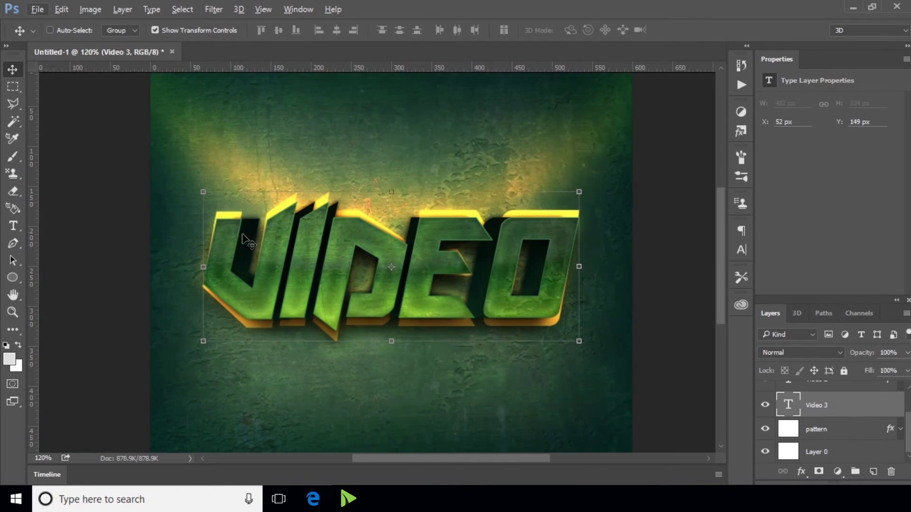
scroll(332, 234, "down", 3)
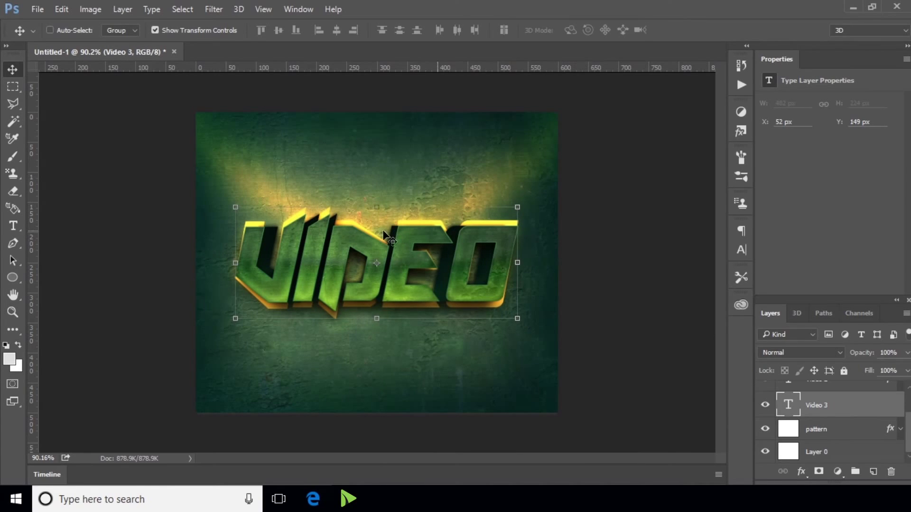
scroll(297, 231, "up", 3)
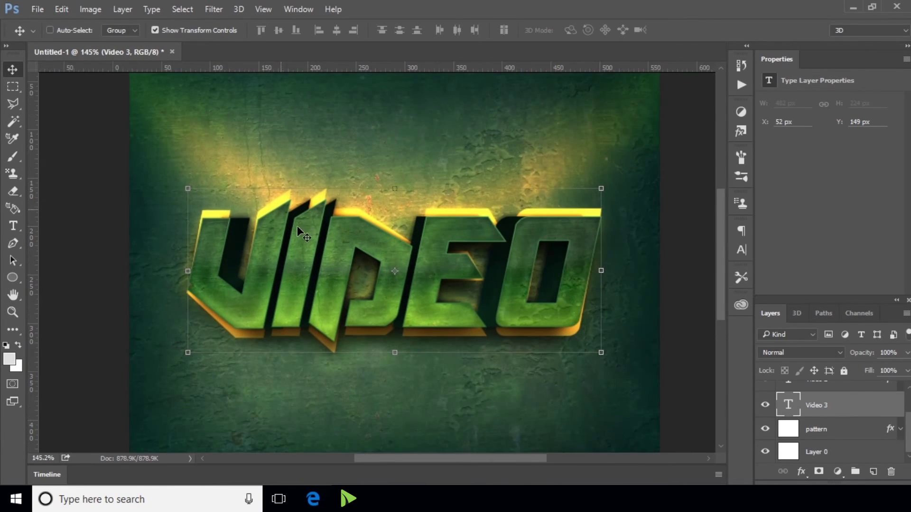
scroll(298, 220, "down", 2)
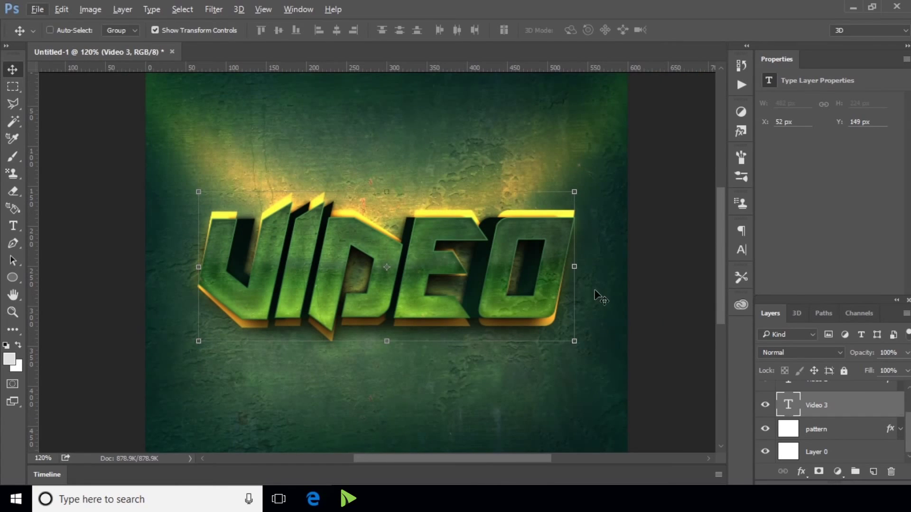